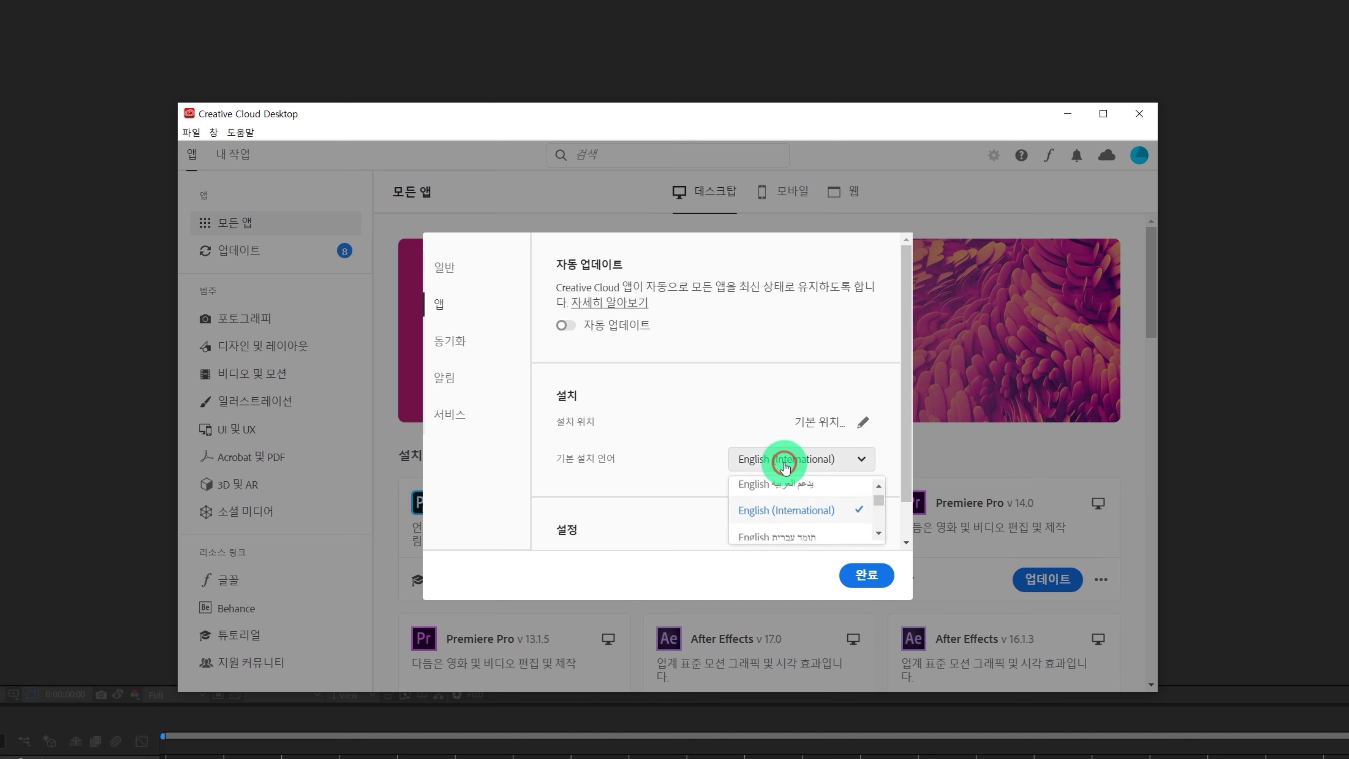
Keep English (International) as the default install language, finish the preferences, check the installed apps and close Creative Cloud Desktop.
{"action": "left_click", "coordinate": [778, 461]}
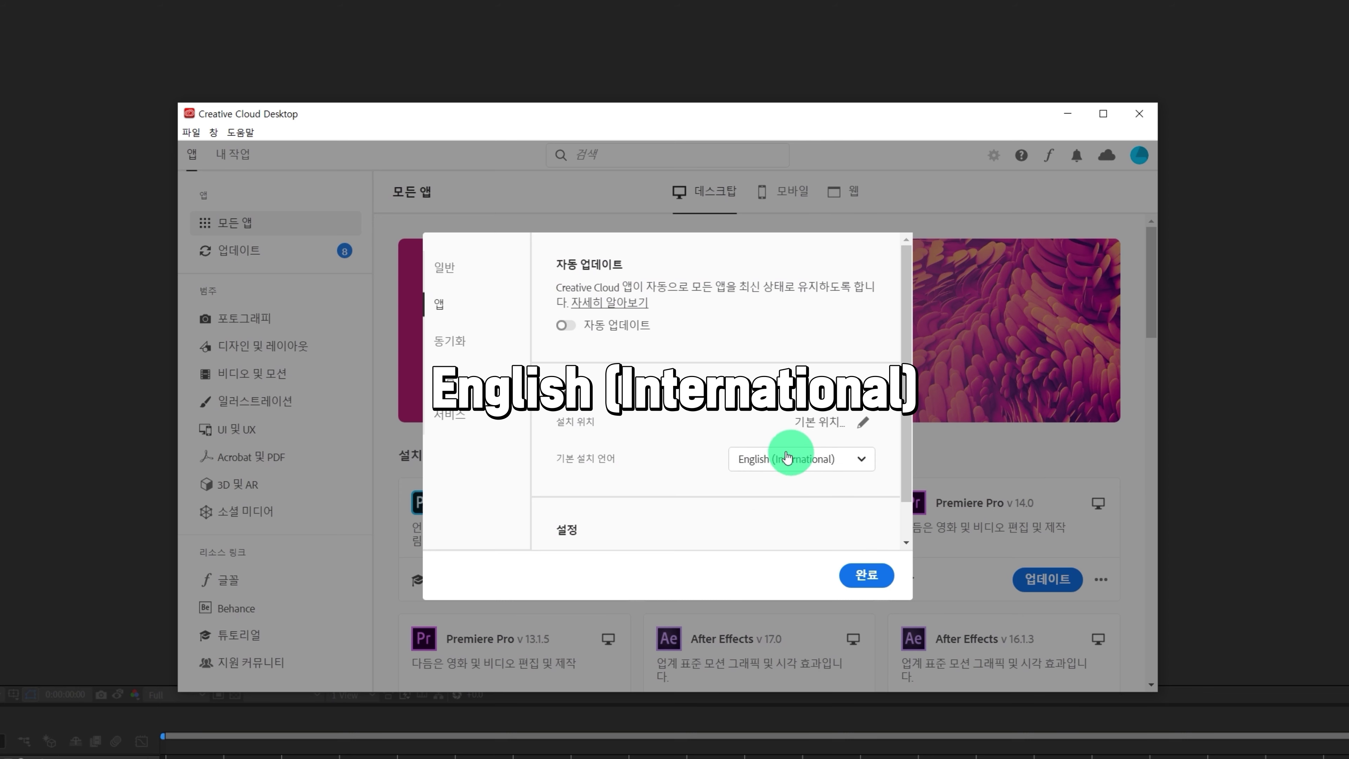
{"action": "left_click", "coordinate": [882, 575]}
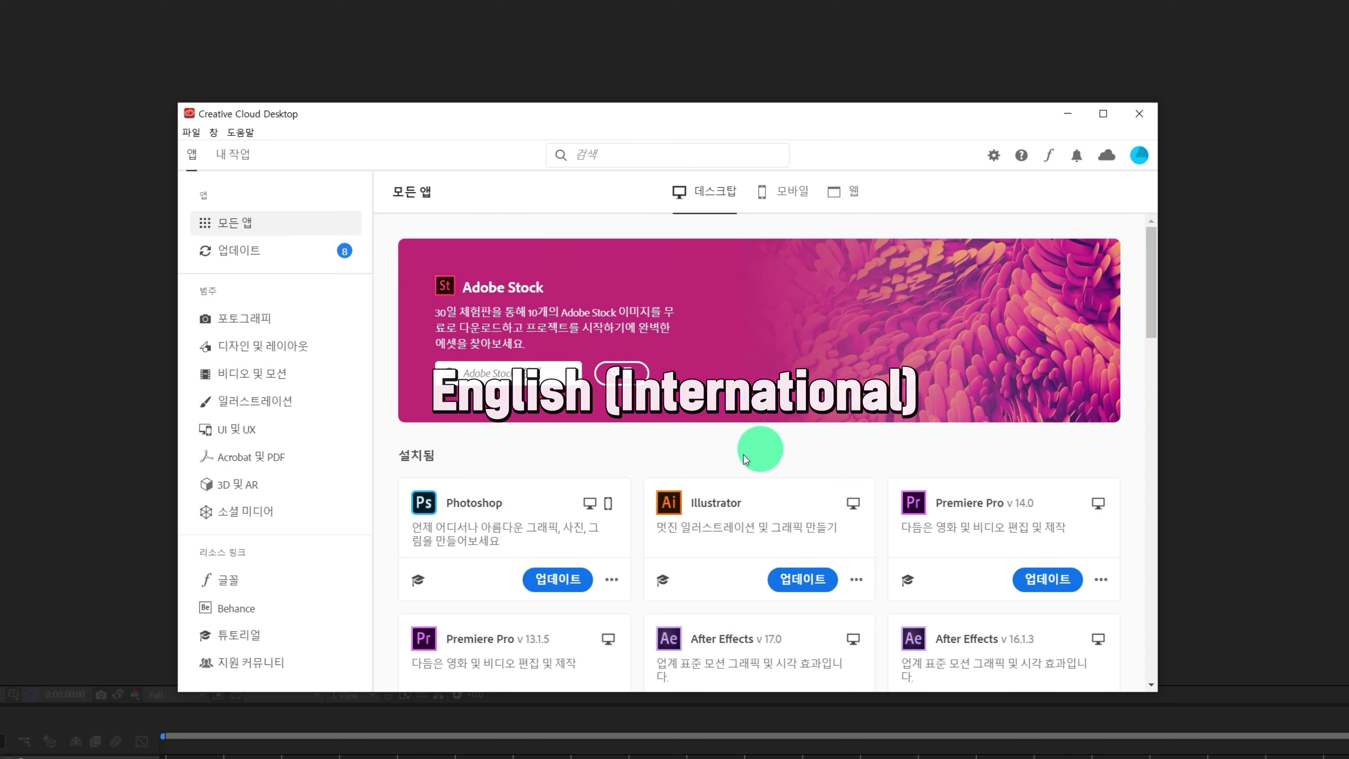
{"action": "scroll", "coordinate": [742, 457], "scroll_direction": "down", "scroll_amount": 5}
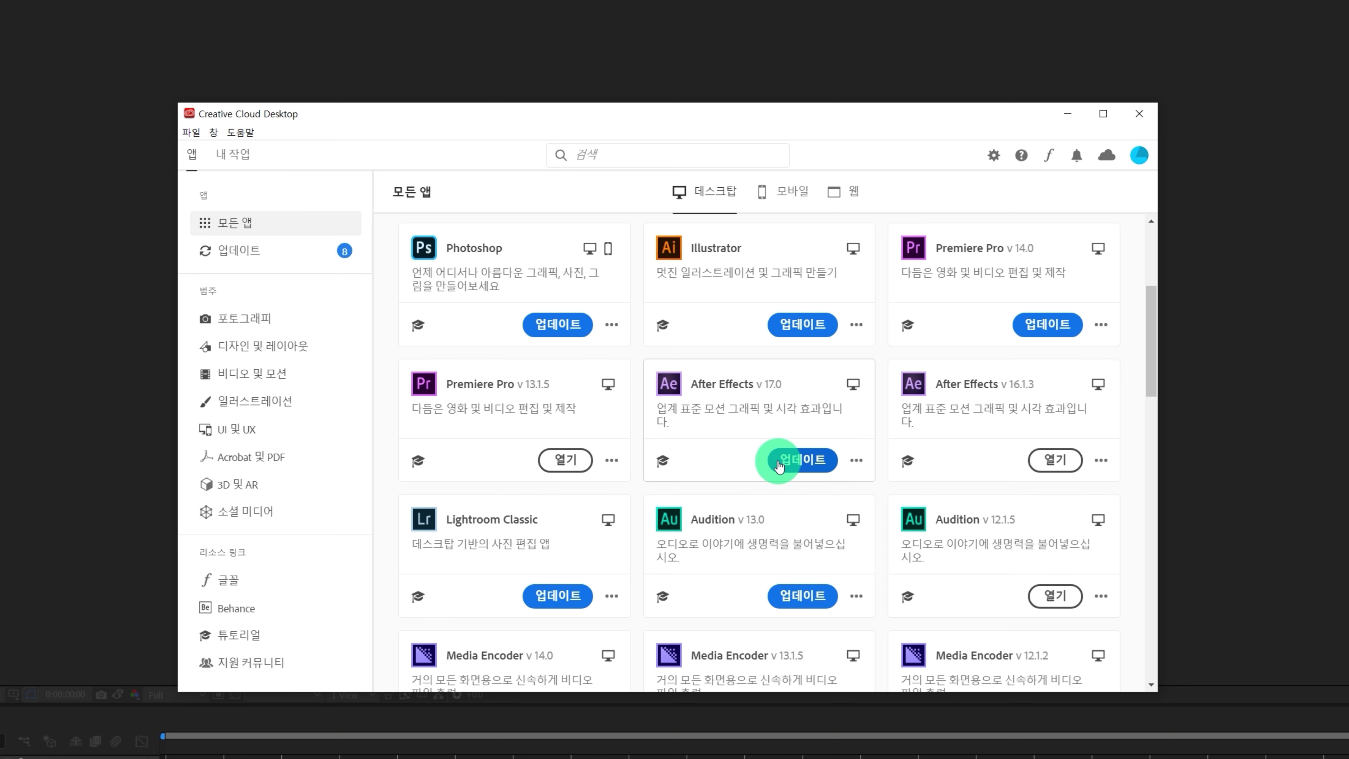
{"action": "left_click", "coordinate": [1139, 116]}
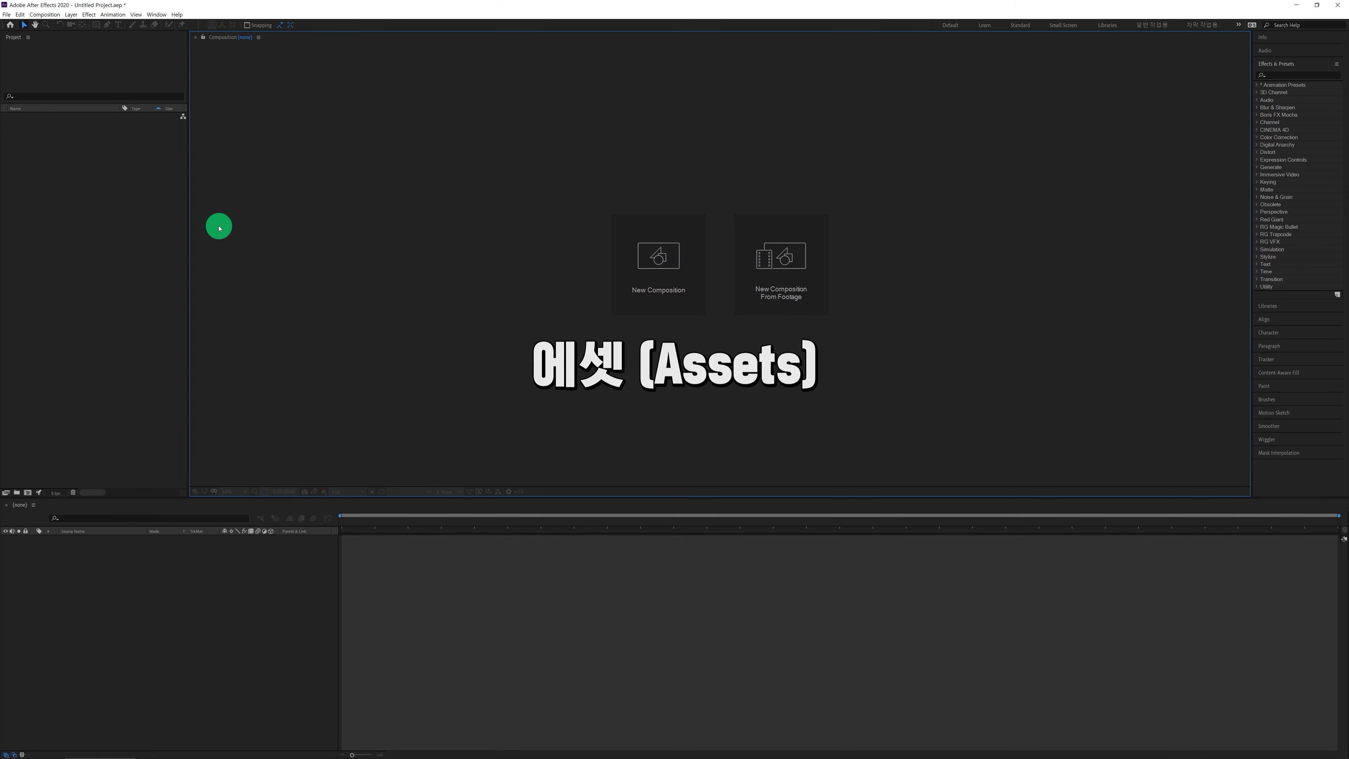
{"action": "left_click", "coordinate": [49, 66]}
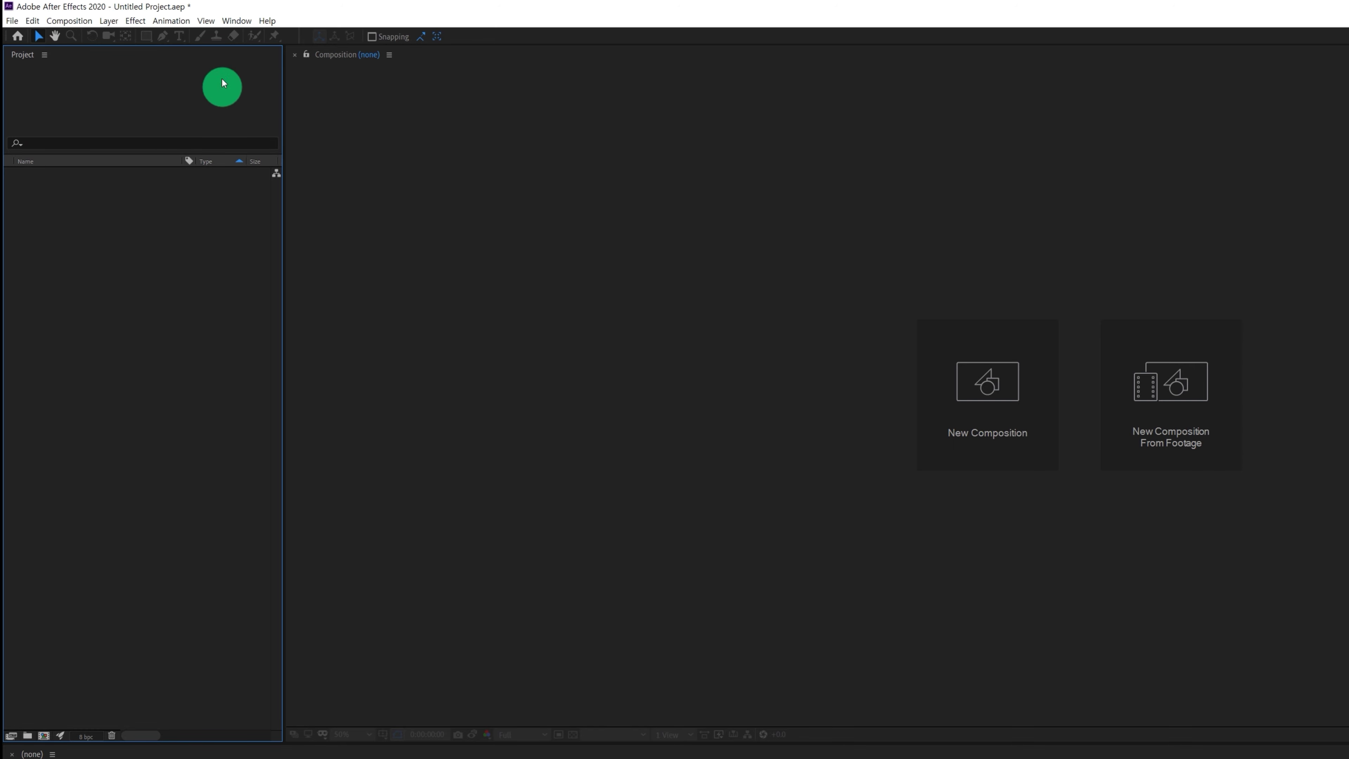
{"action": "left_click", "coordinate": [420, 38]}
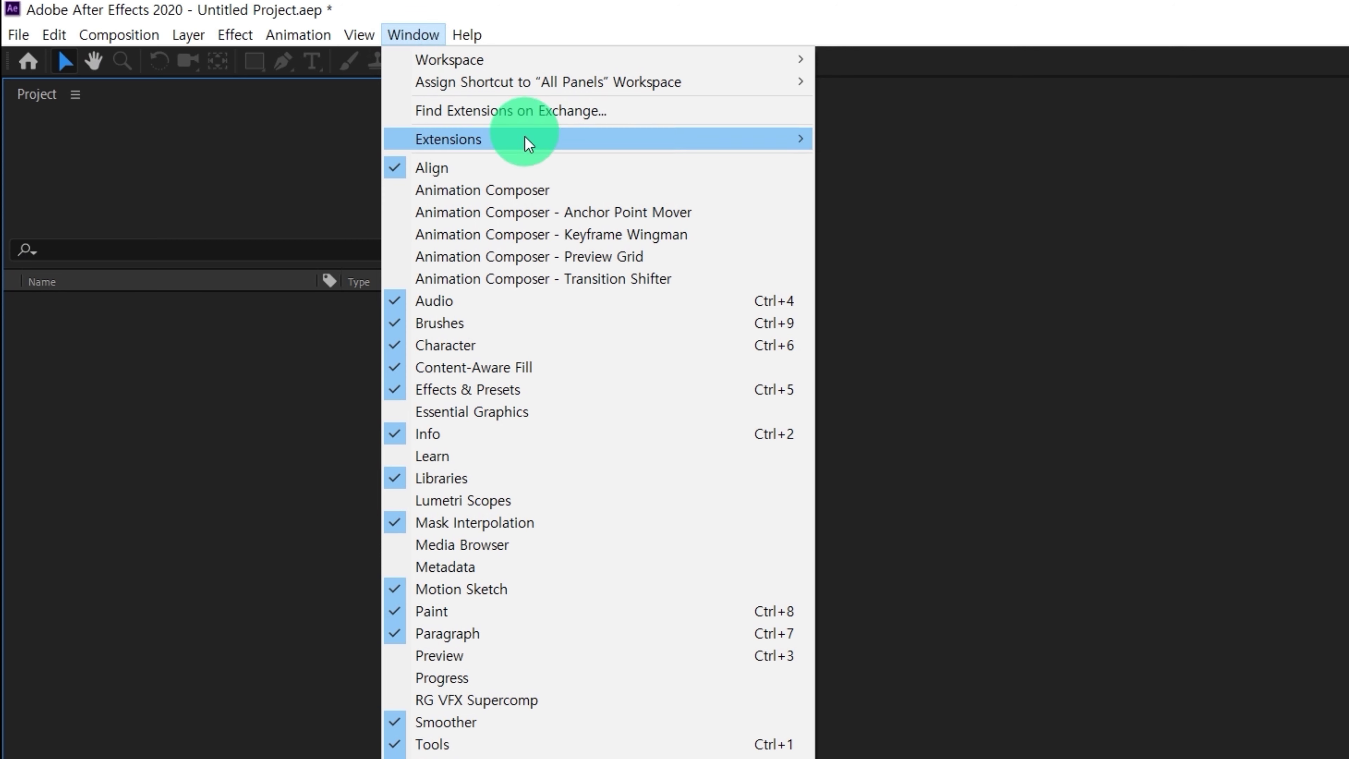
{"action": "left_click", "coordinate": [494, 64]}
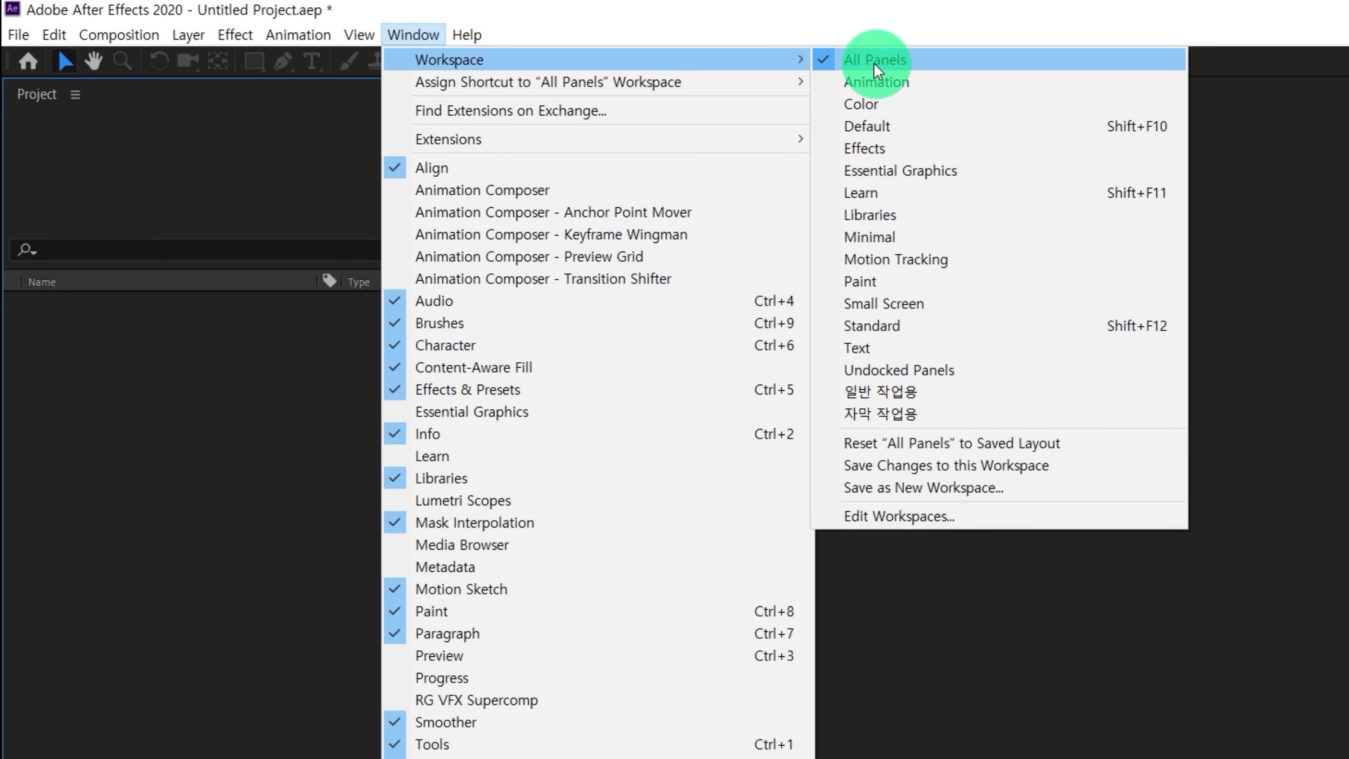
{"action": "left_click", "coordinate": [972, 7]}
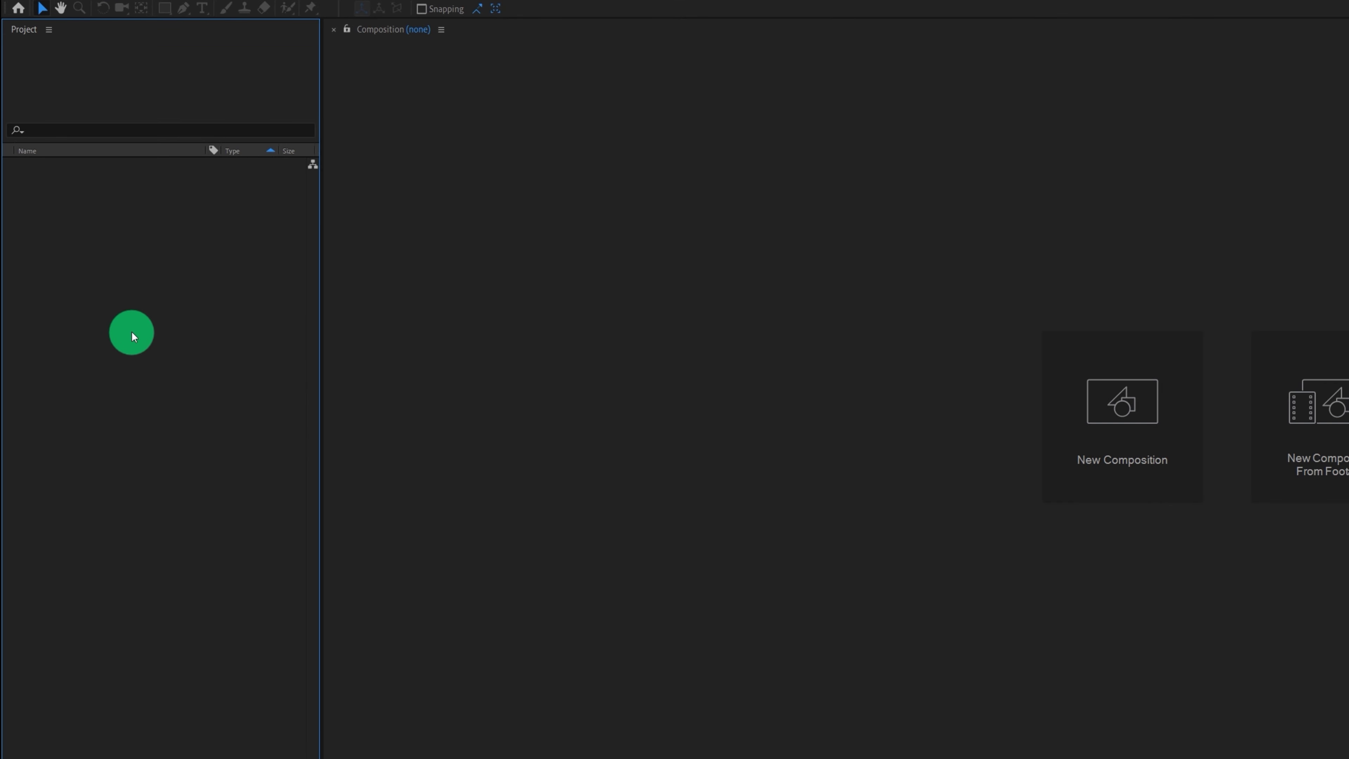
Import seoul-korea-gangnam_E1c1TJkXx.mov and interior-of-a-cafe-with-brick-walls-P8G2UW3.jpg into the project.
{"action": "double_click", "coordinate": [132, 336]}
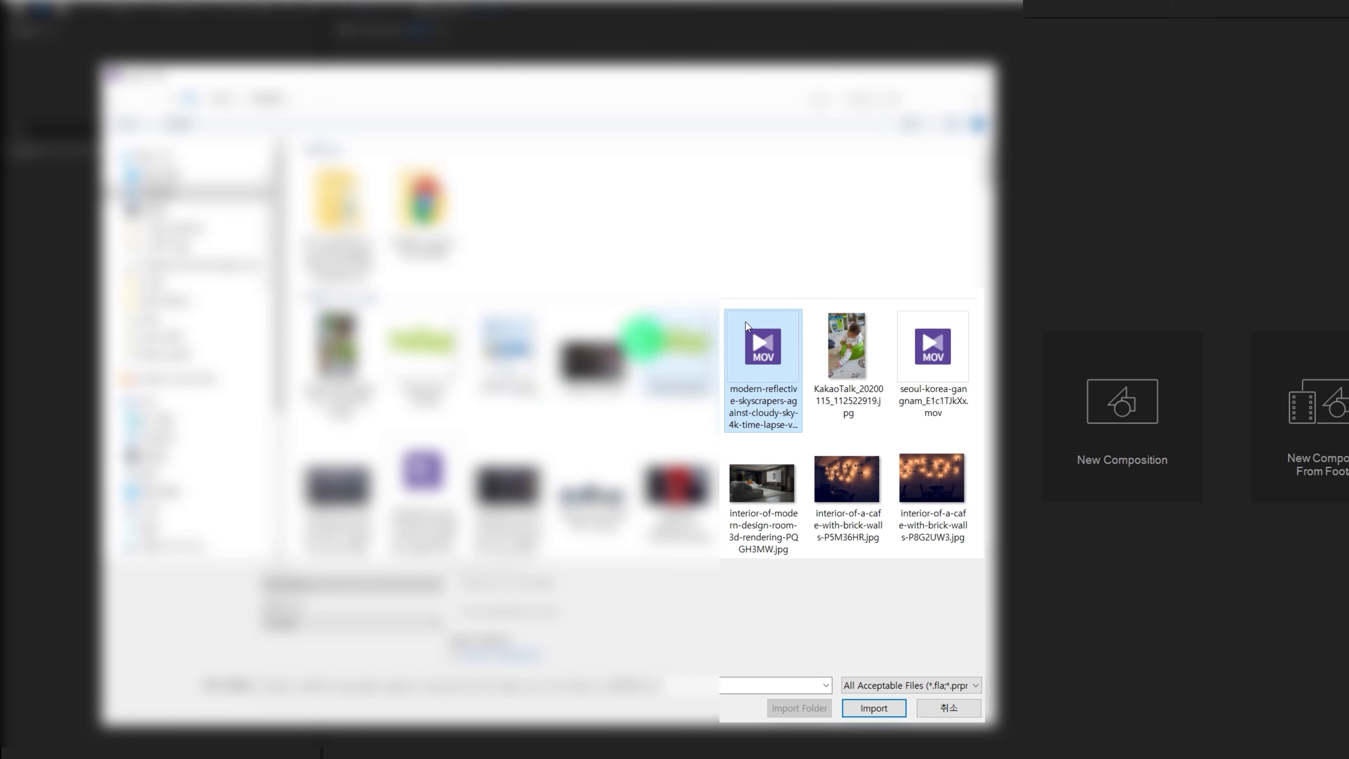
{"action": "scroll", "coordinate": [983, 239], "scroll_direction": "down", "scroll_amount": 5}
{"action": "scroll", "coordinate": [930, 237], "scroll_direction": "up", "scroll_amount": 5}
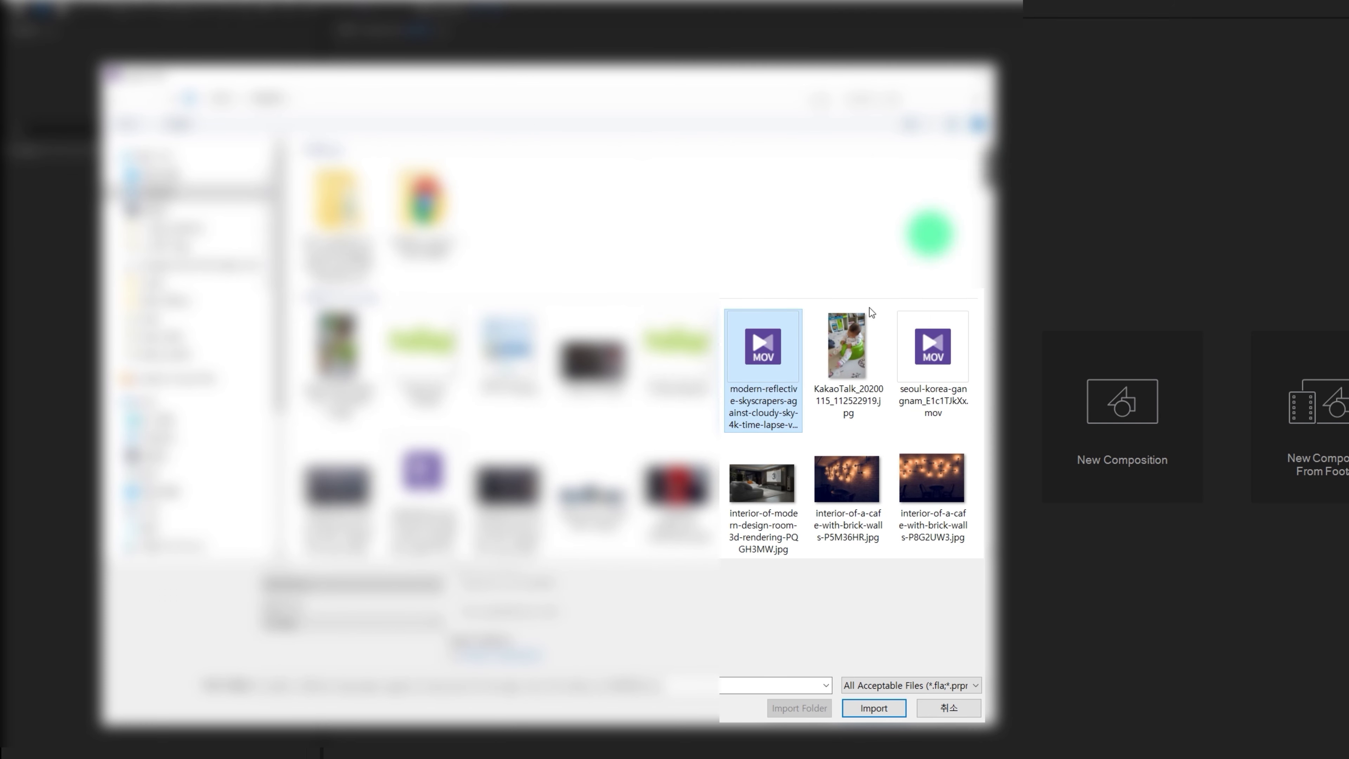
{"action": "left_click", "coordinate": [763, 490], "text": "ctrl"}
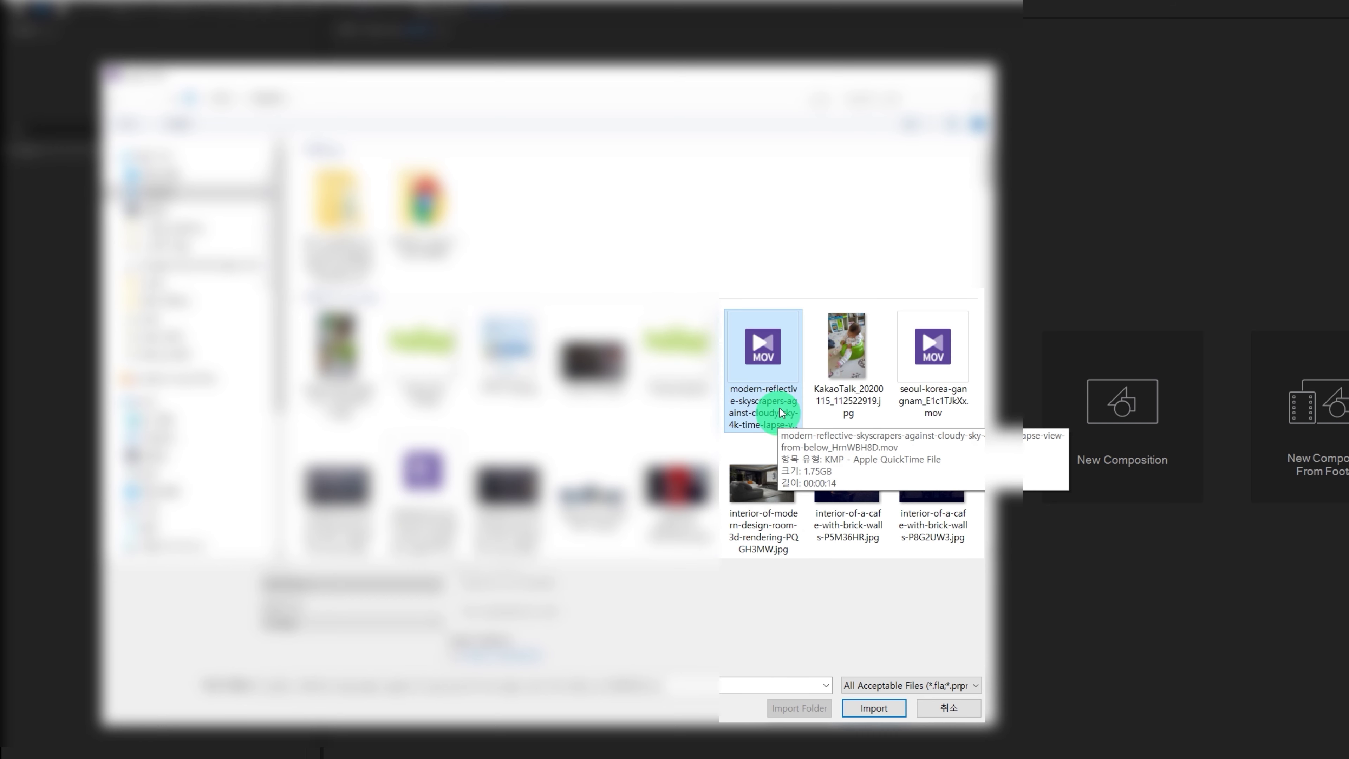
{"action": "left_click", "coordinate": [941, 412]}
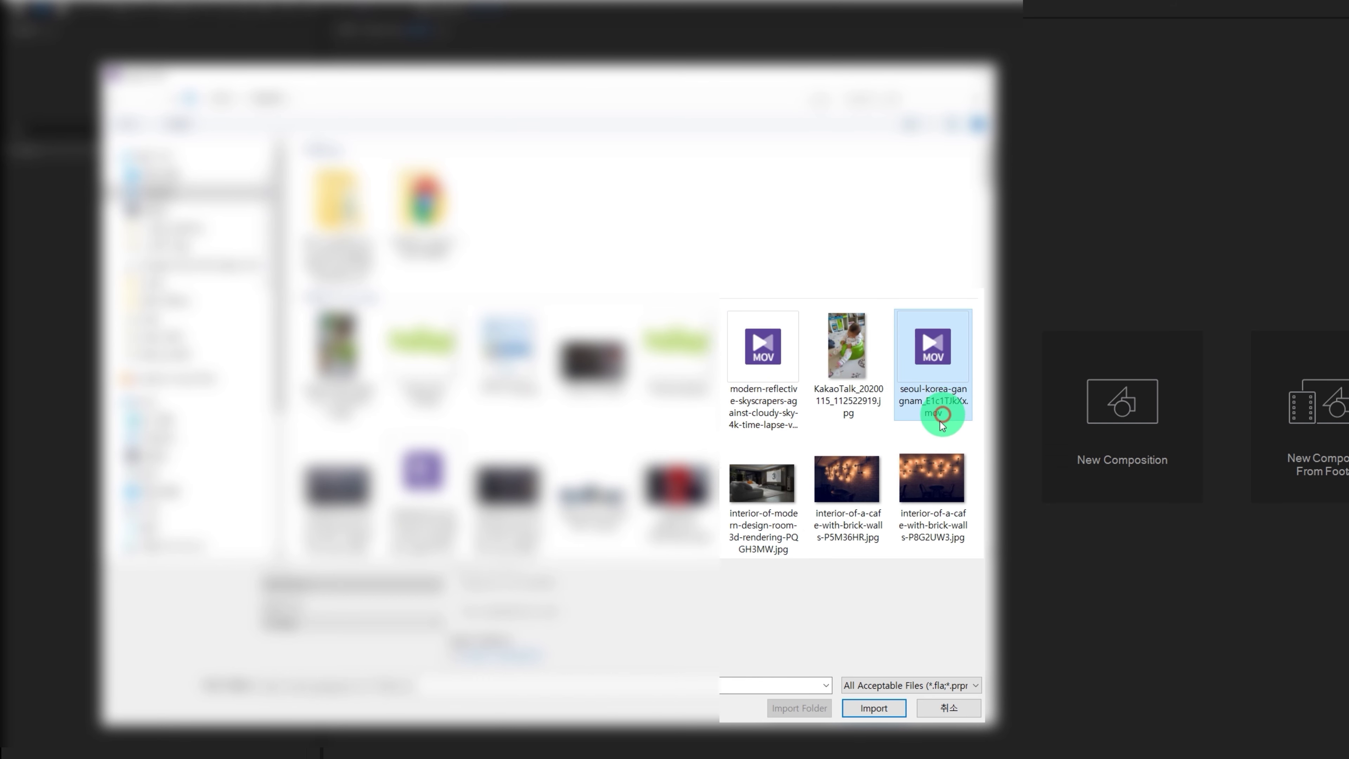
{"action": "left_click", "coordinate": [932, 481], "text": "ctrl"}
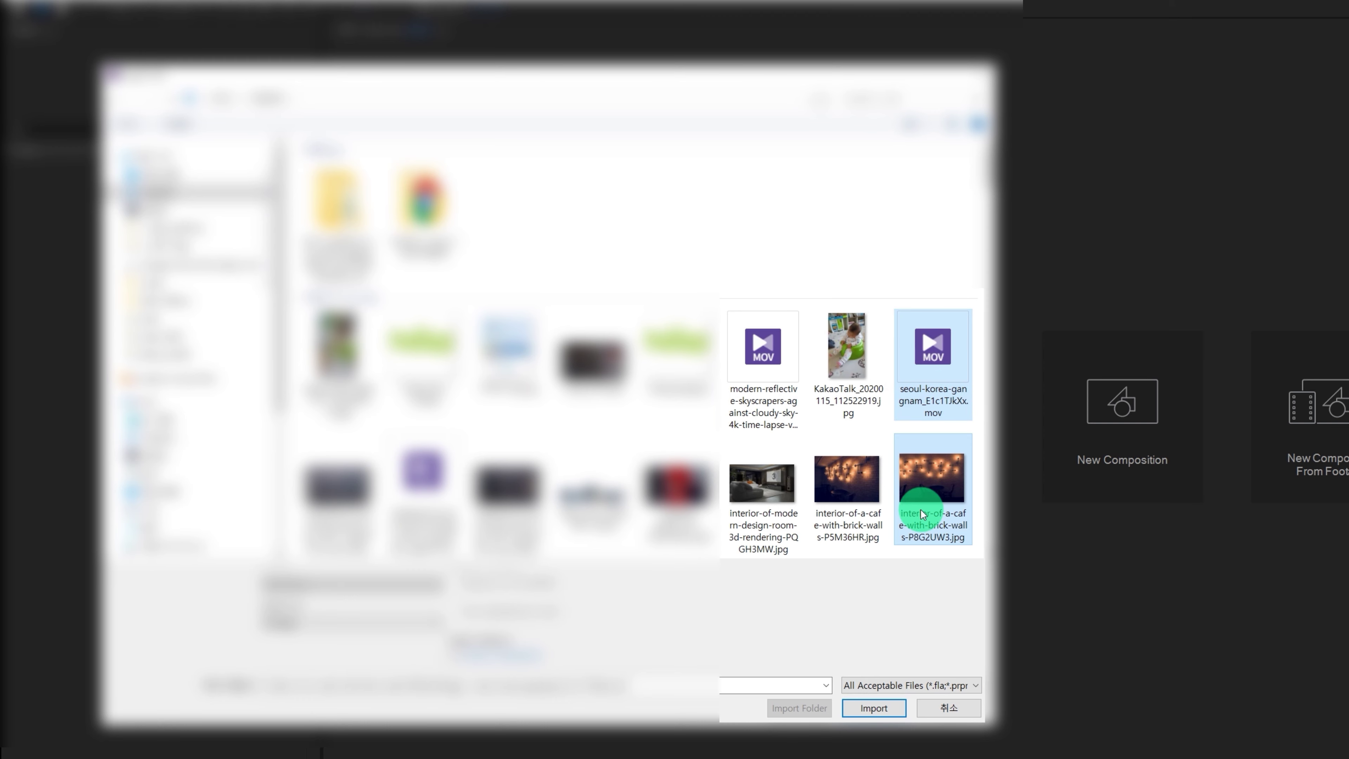
{"action": "left_click", "coordinate": [875, 710]}
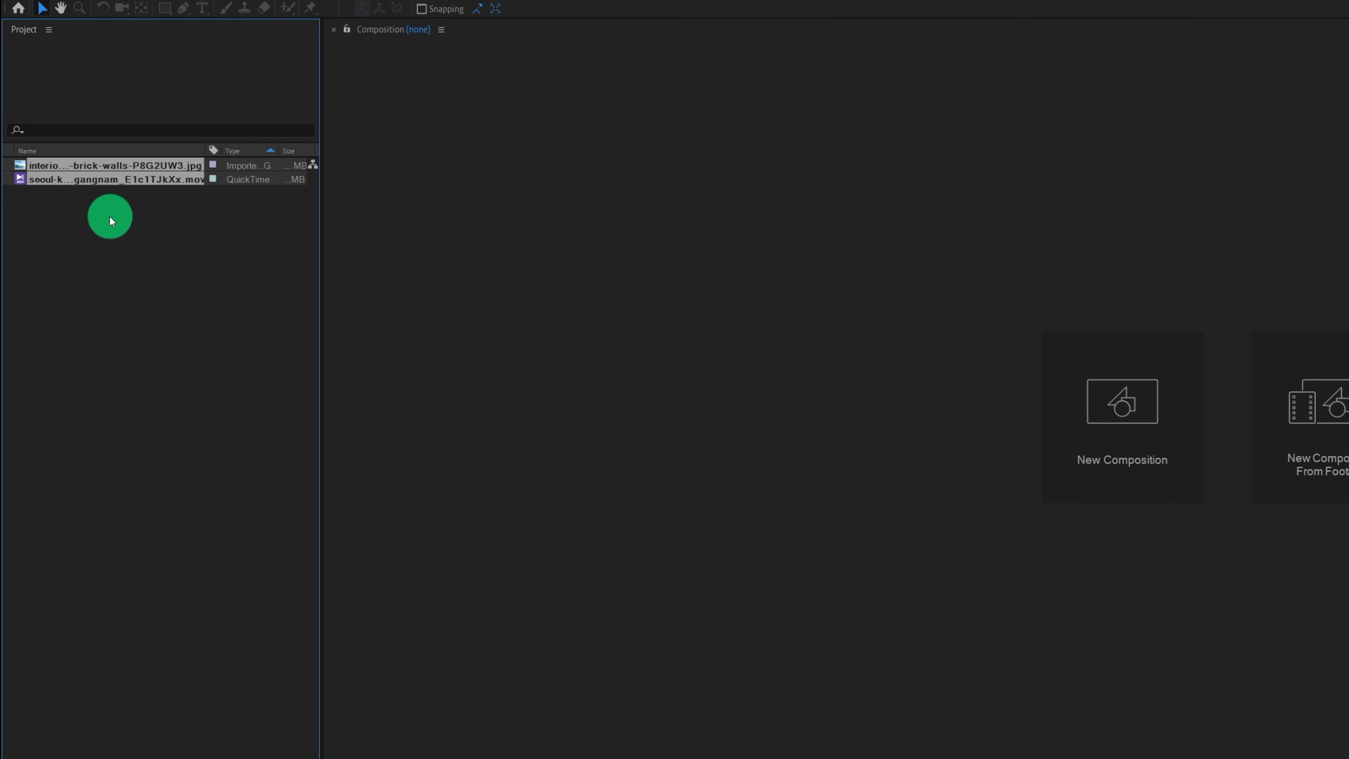
{"action": "left_click", "coordinate": [176, 244]}
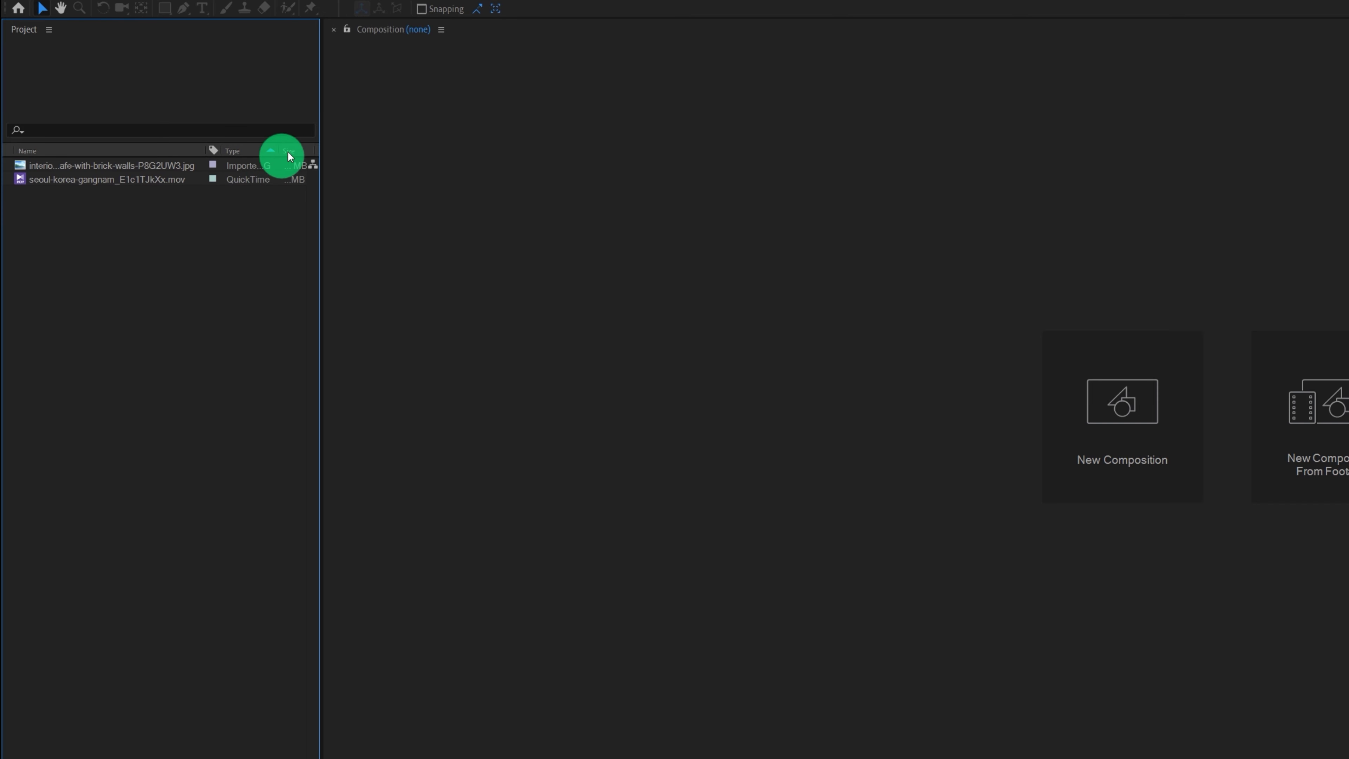
Widen the Project panel to examine the media duration and file path columns, and shrink it to a narrow width.
{"action": "left_click_drag", "start_coordinate": [321, 111], "coordinate": [676, 130]}
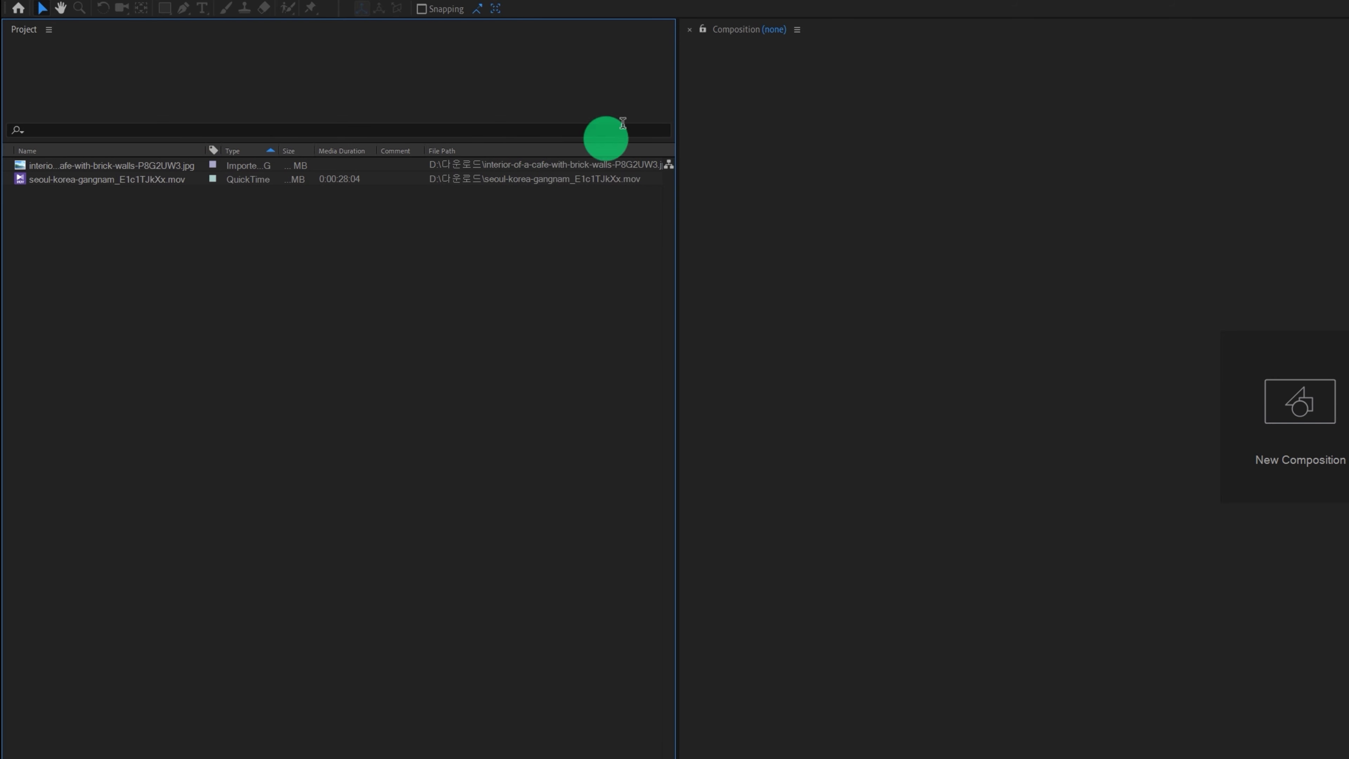
{"action": "left_click_drag", "start_coordinate": [672, 75], "coordinate": [254, 86]}
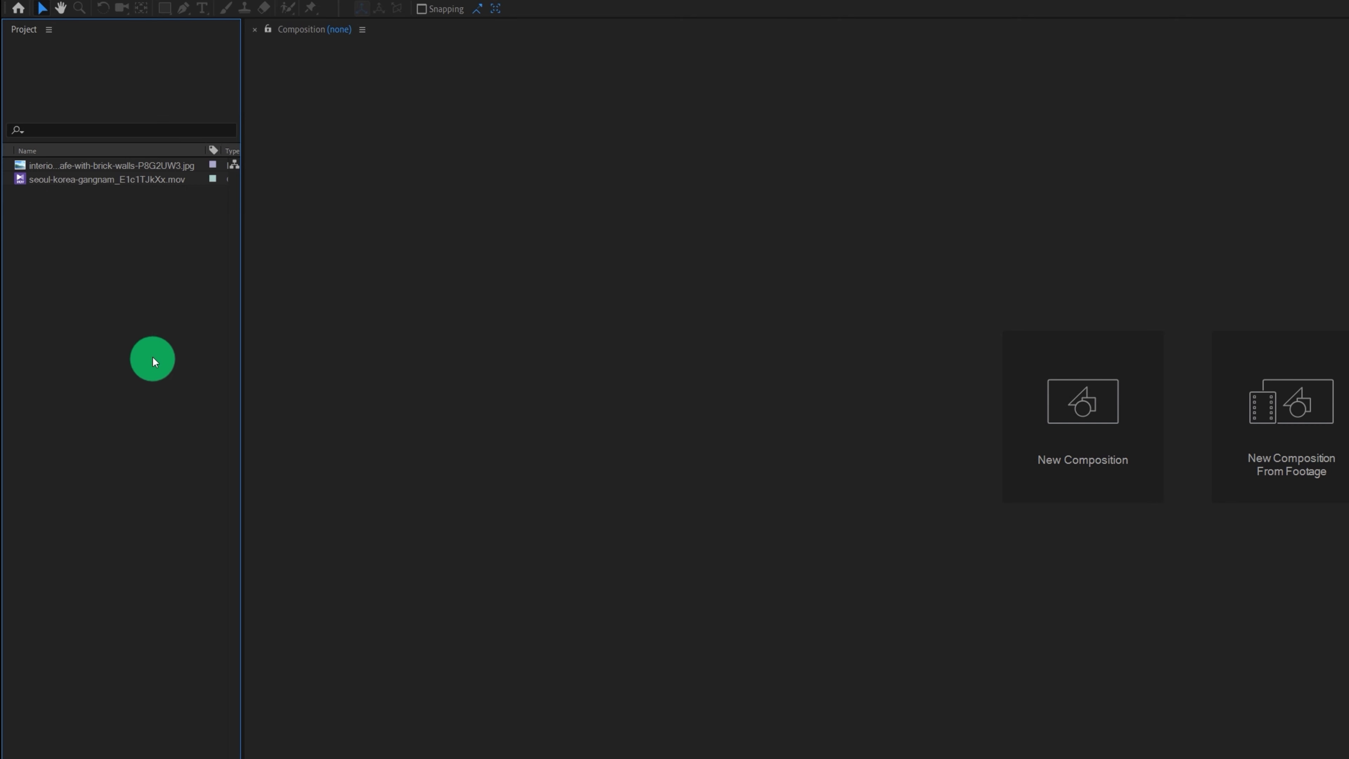
Create a new folder named footage in the project.
{"action": "right_click", "coordinate": [152, 358]}
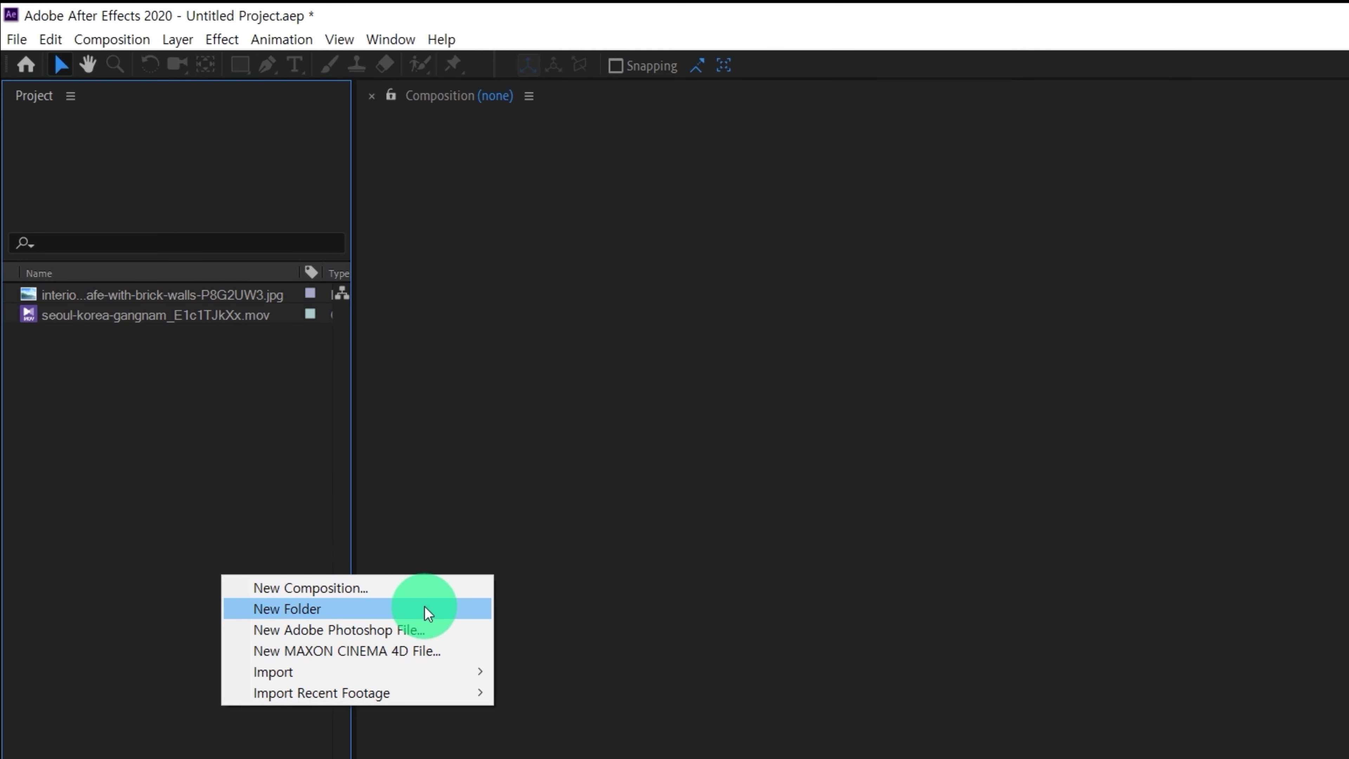
{"action": "left_click", "coordinate": [428, 613]}
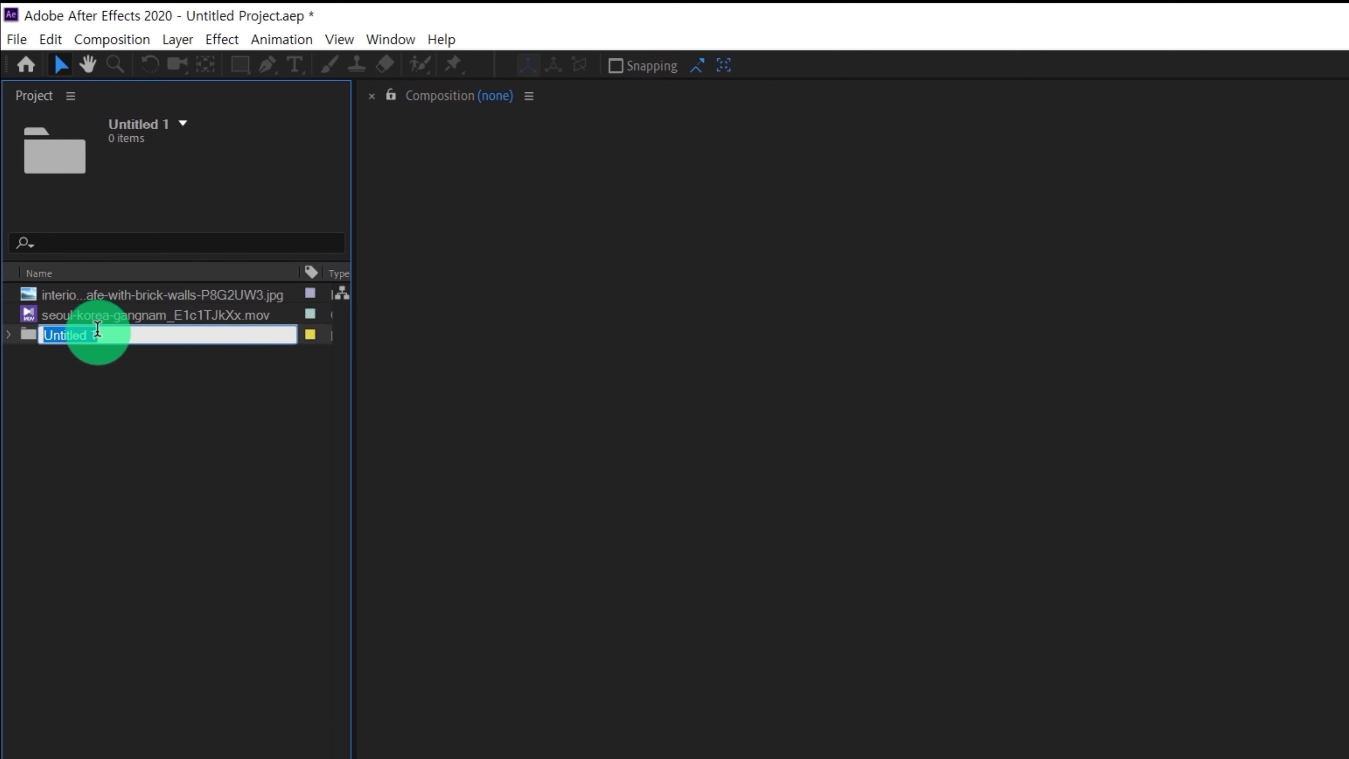
{"action": "type", "text": "footage"}
{"action": "key", "text": "Return"}
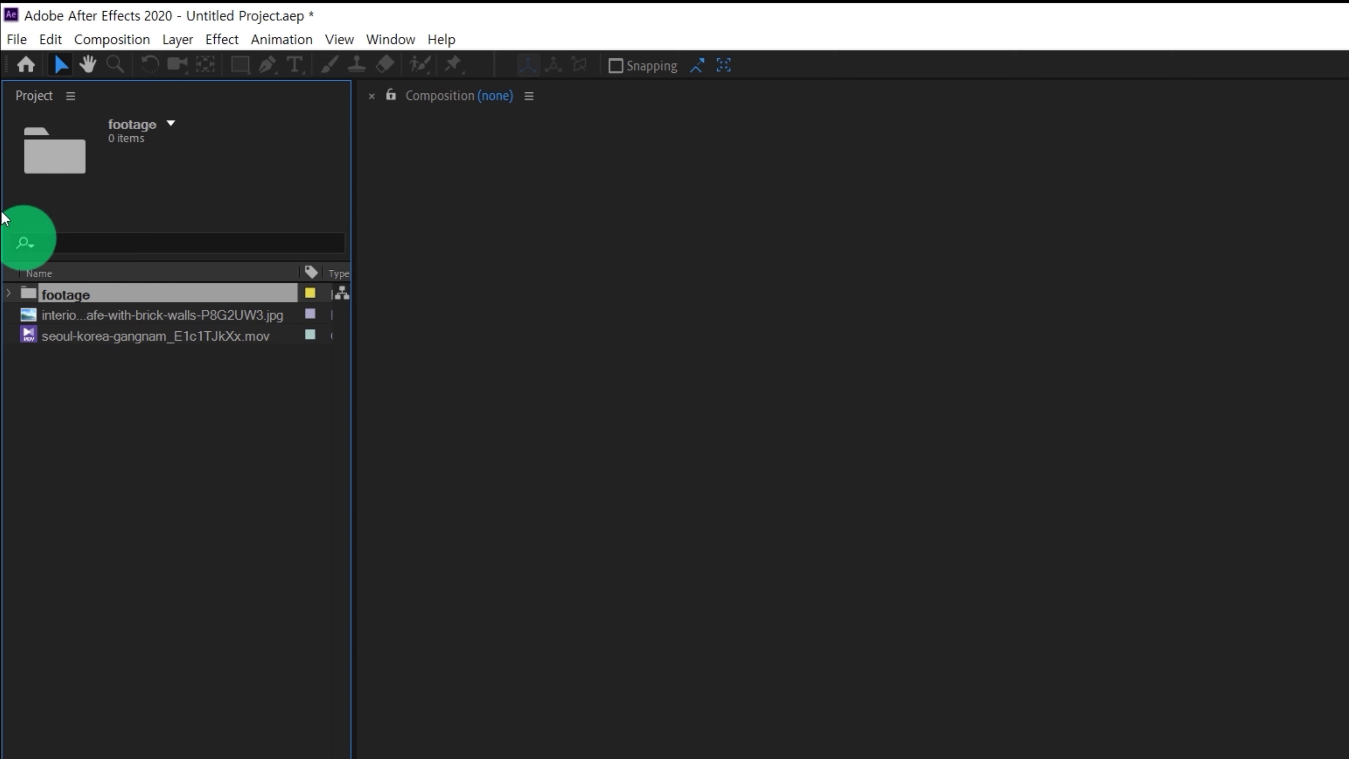
Move seoul-korea-gangnam_E1c1TJkXx.mov into the footage folder and expand the folder.
{"action": "left_click", "coordinate": [93, 334]}
{"action": "left_click_drag", "start_coordinate": [122, 334], "coordinate": [63, 295]}
{"action": "left_click", "coordinate": [9, 293]}
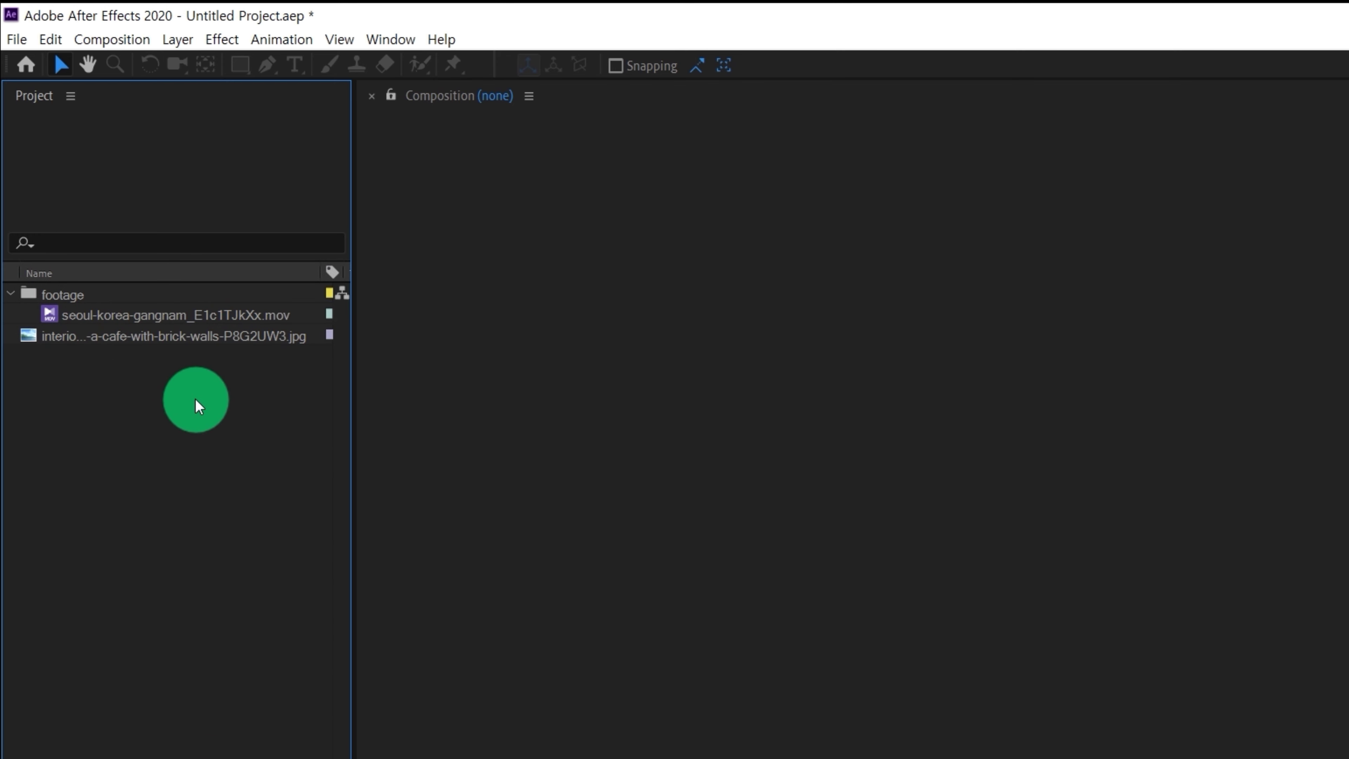
Search the project items for gang to find the Gangnam video clip.
{"action": "left_click", "coordinate": [100, 238]}
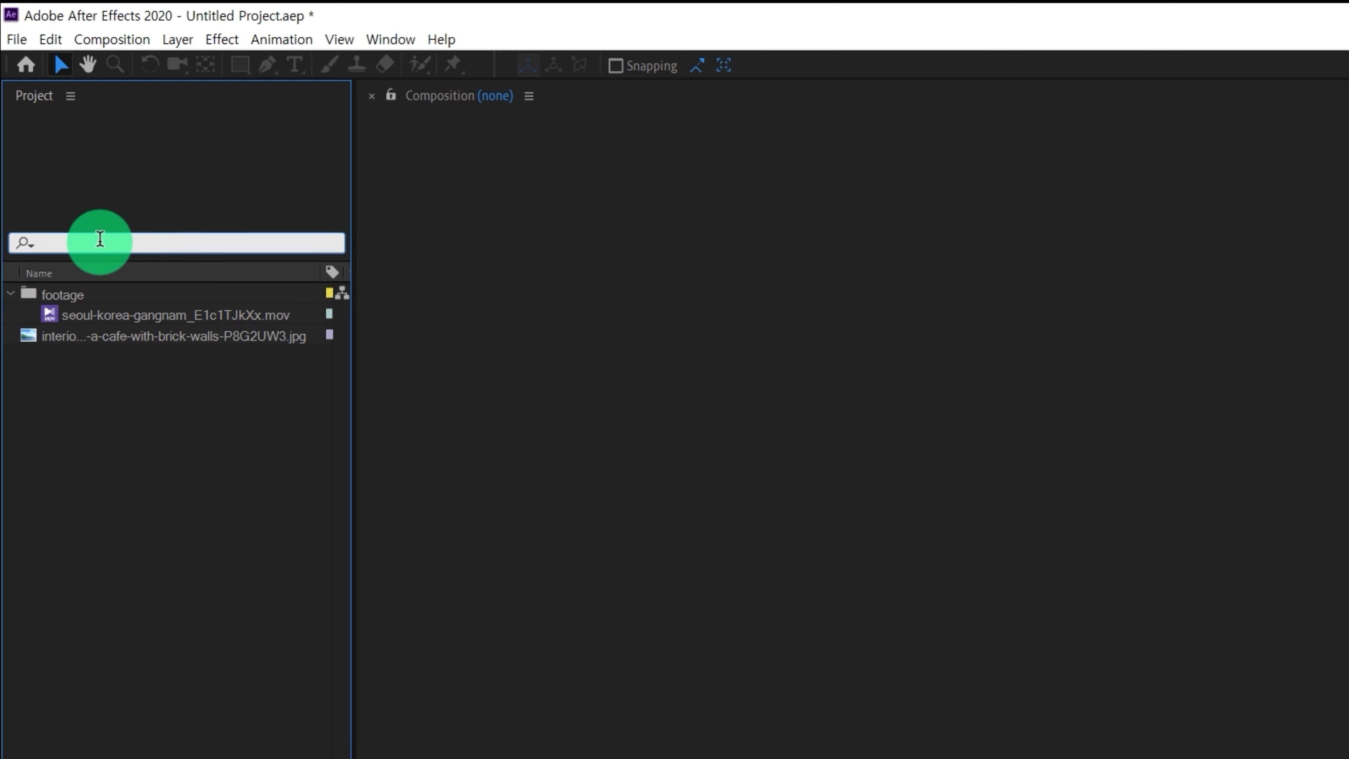
{"action": "type", "text": "gang"}
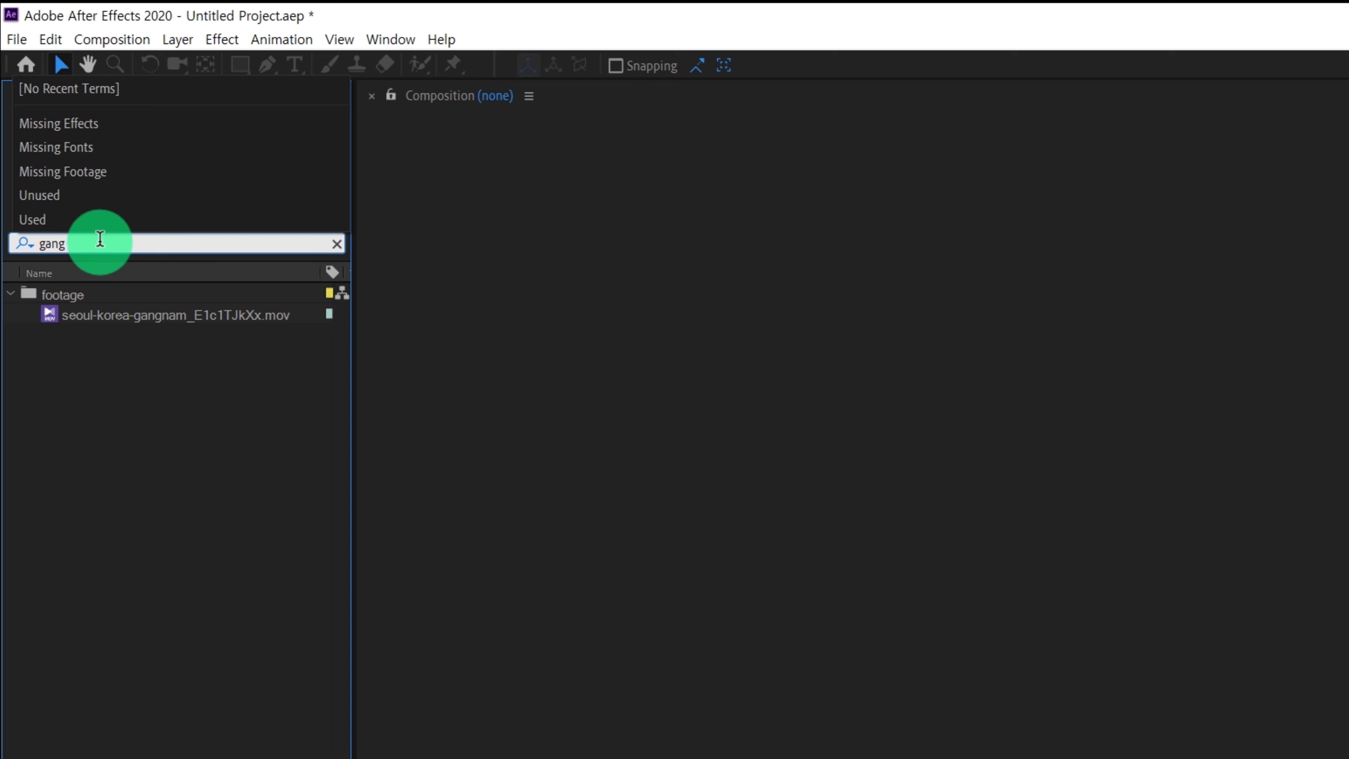
{"action": "left_click", "coordinate": [111, 319]}
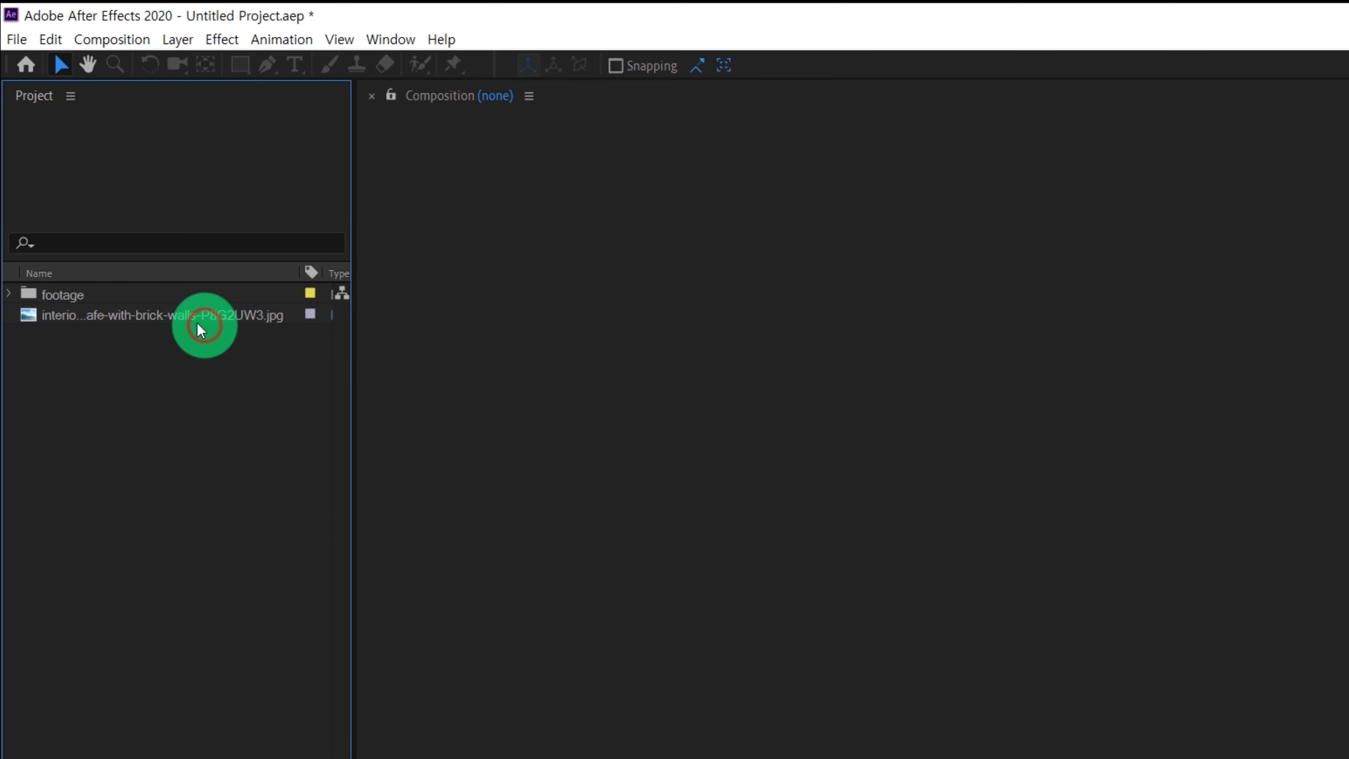
Make six duplicates of the cafe brick-walls image in the project.
{"action": "left_click", "coordinate": [195, 320]}
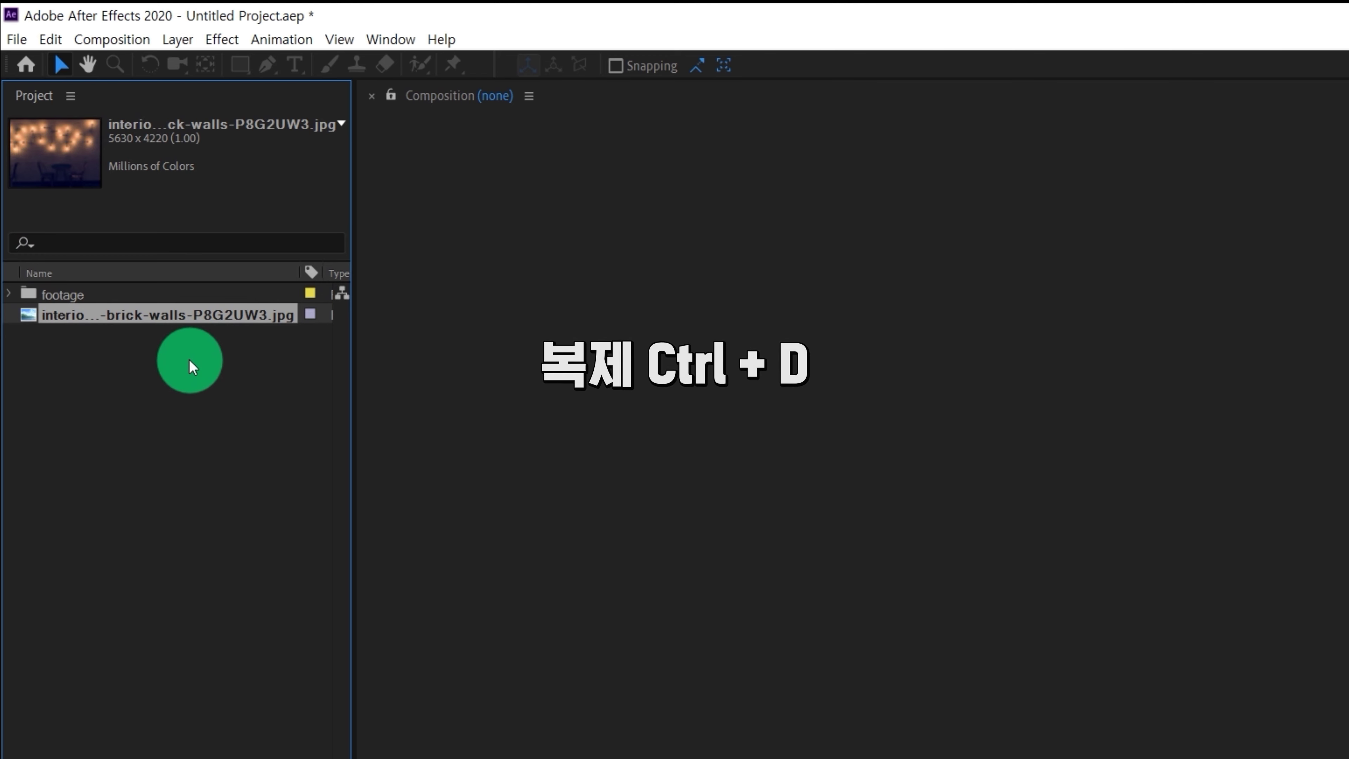
{"action": "key", "text": "ctrl+d"}
{"action": "key", "text": "ctrl+d"}
{"action": "key", "text": "ctrl+d"}
{"action": "key", "text": "ctrl+d"}
{"action": "key", "text": "ctrl+d"}
{"action": "key", "text": "ctrl+d"}
{"action": "key", "text": "ctrl+d"}
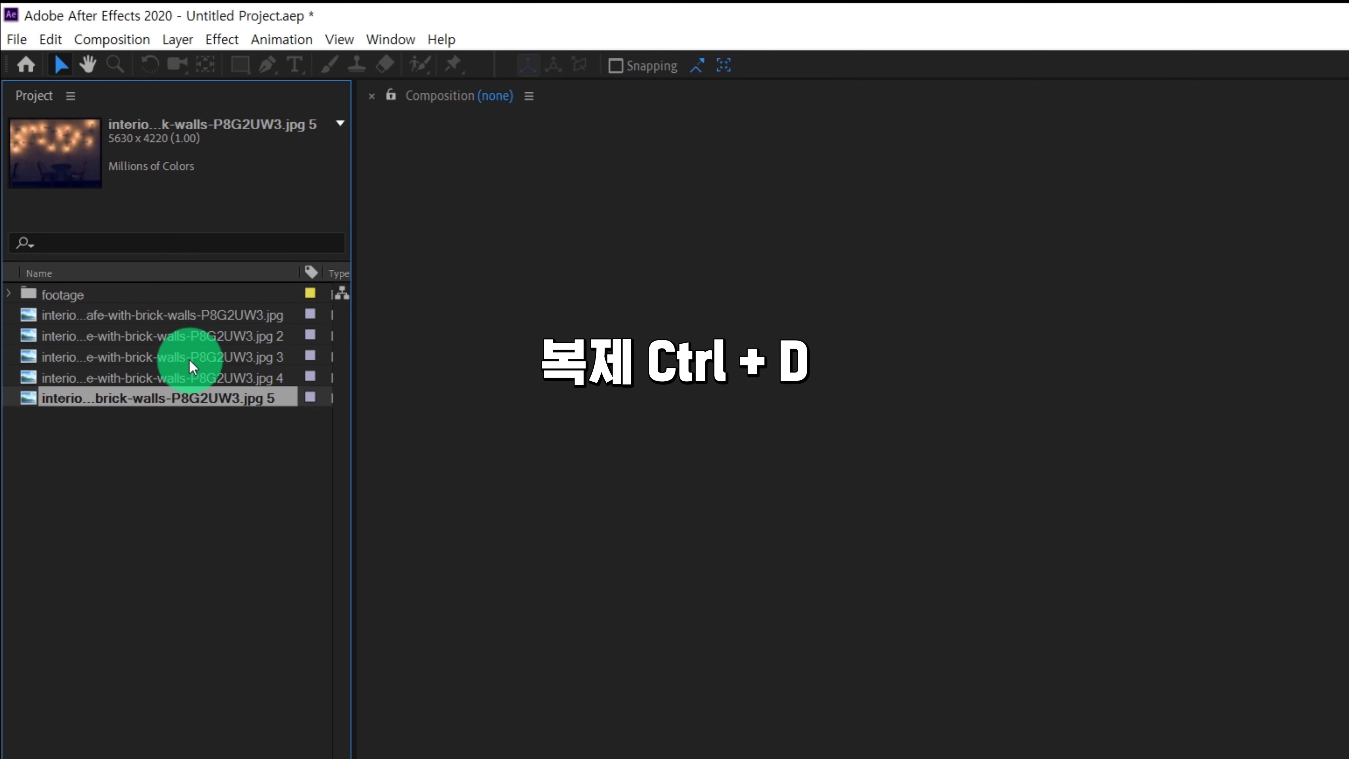
Delete duplicates 2, 3 and 4 of the cafe brick-walls image from the project.
{"action": "key", "text": "Delete"}
{"action": "left_click", "coordinate": [175, 377]}
{"action": "key", "text": "Delete"}
{"action": "left_click", "coordinate": [145, 340]}
{"action": "key", "text": "Delete"}
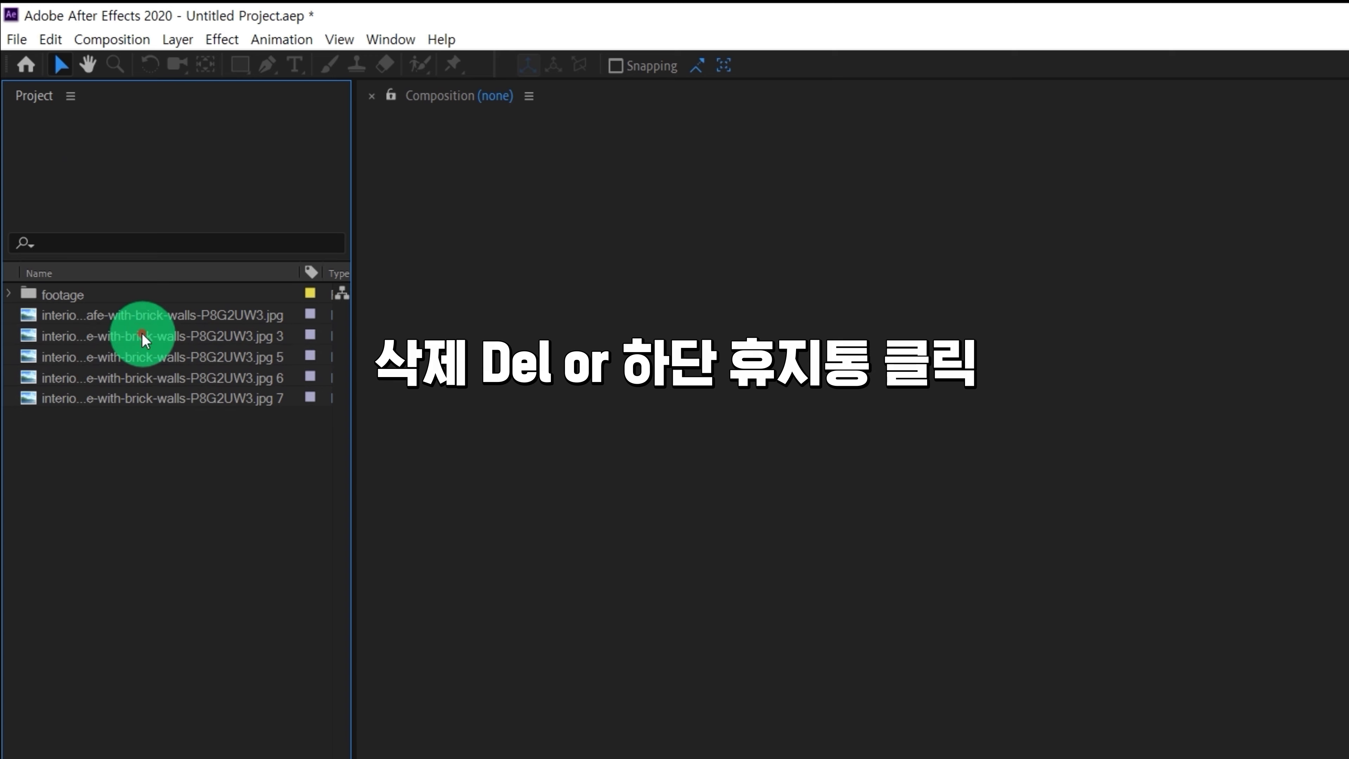
{"action": "left_click", "coordinate": [121, 336]}
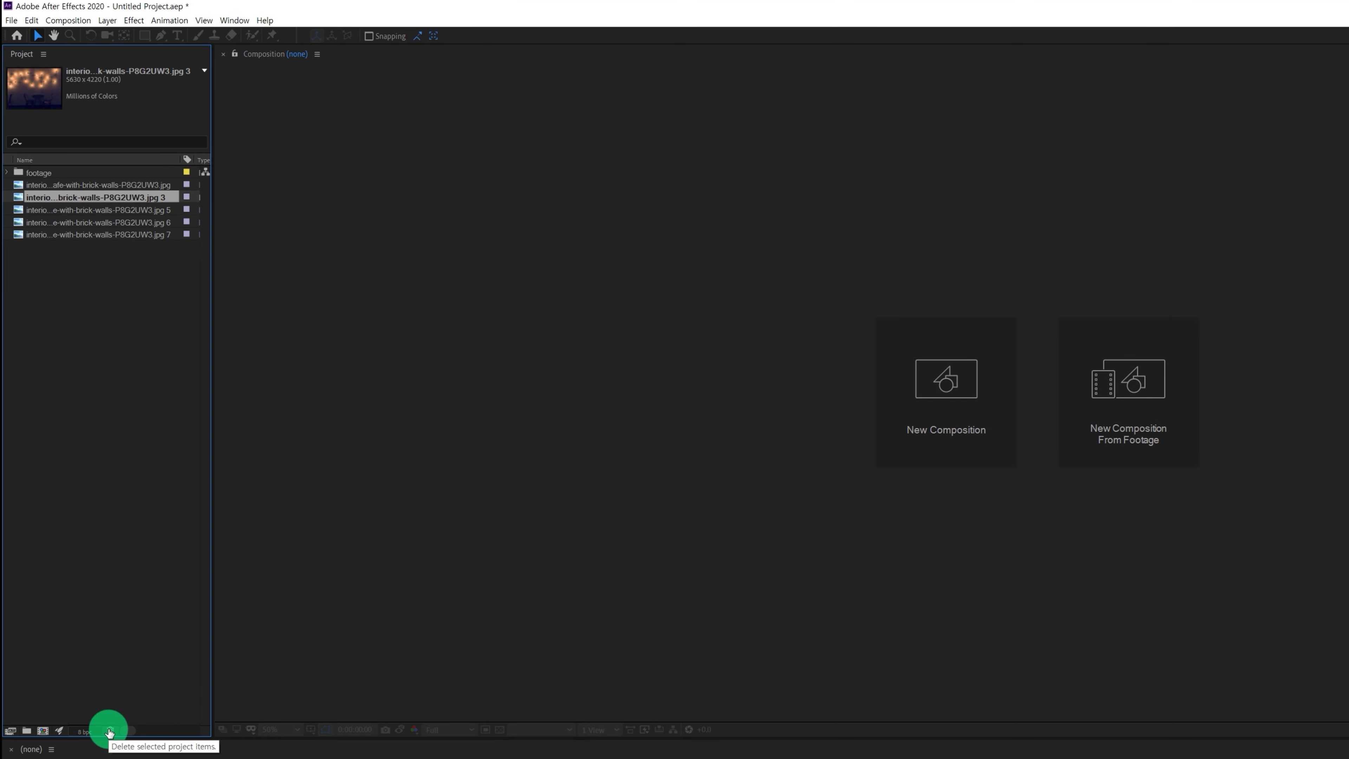
{"action": "left_click", "coordinate": [120, 736]}
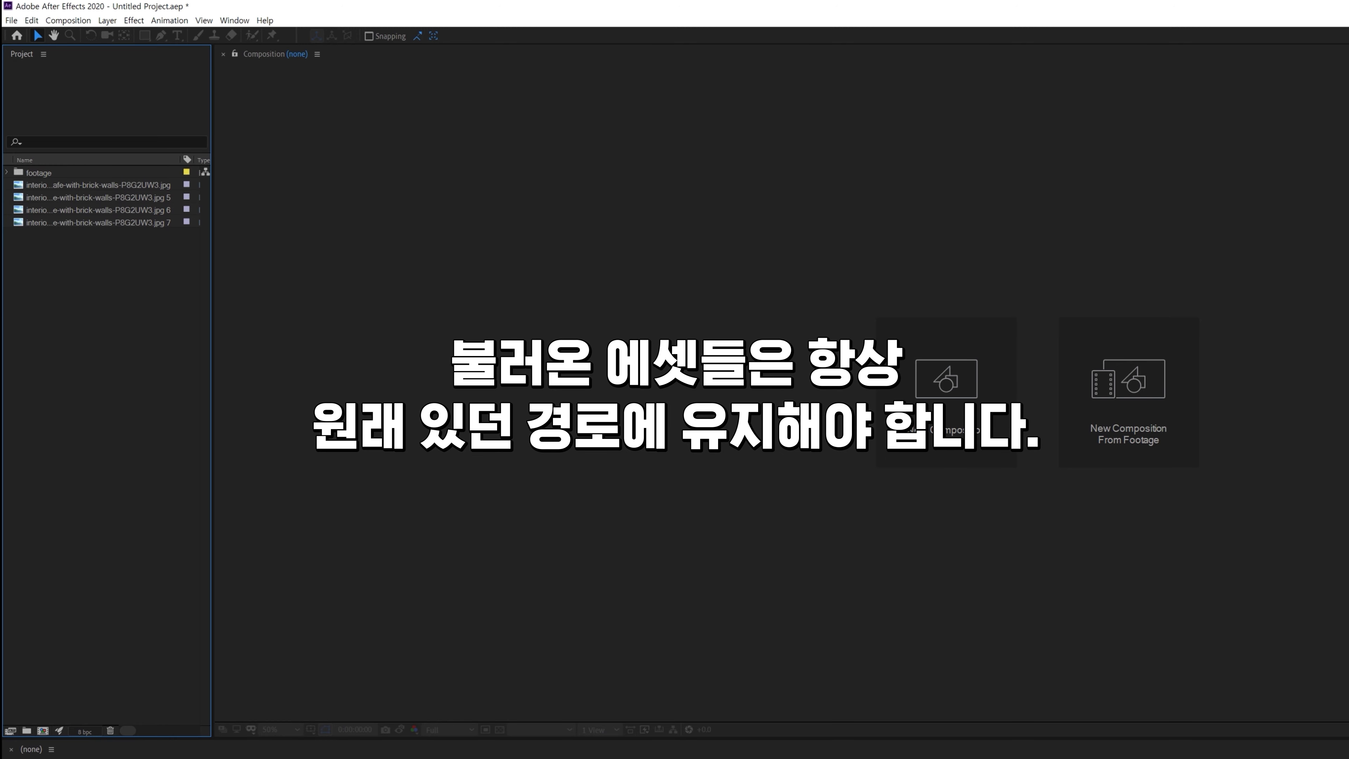
{"action": "left_click", "coordinate": [96, 210]}
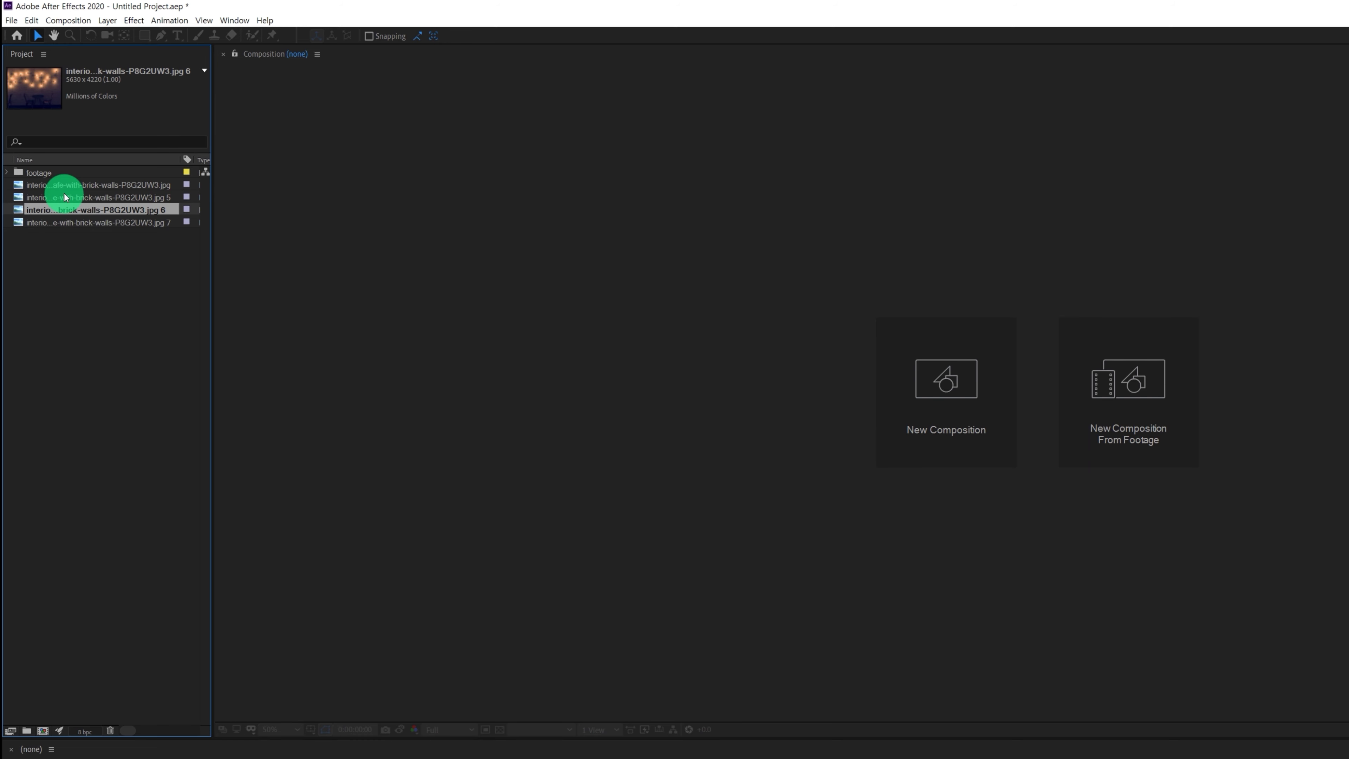
{"action": "left_click", "coordinate": [88, 197]}
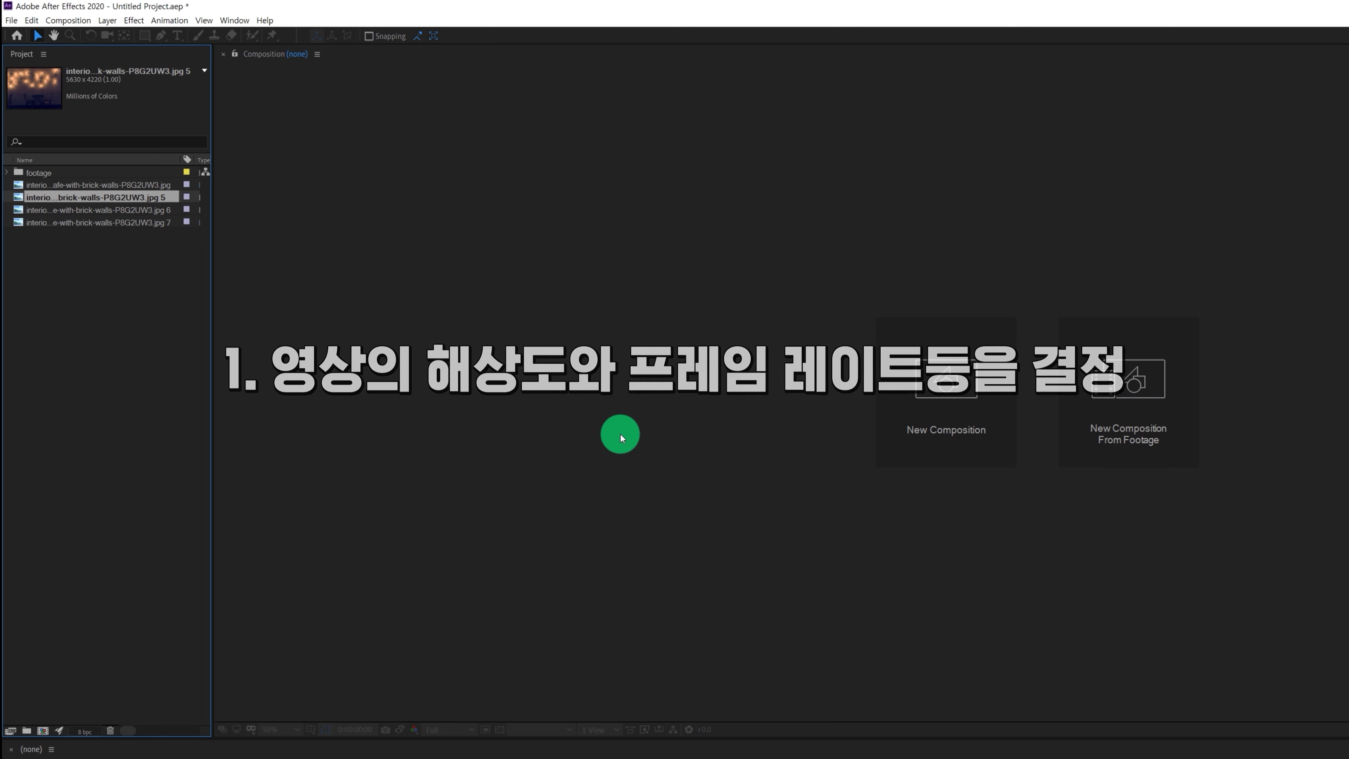
Start a new composition in the empty project.
{"action": "left_click", "coordinate": [891, 401]}
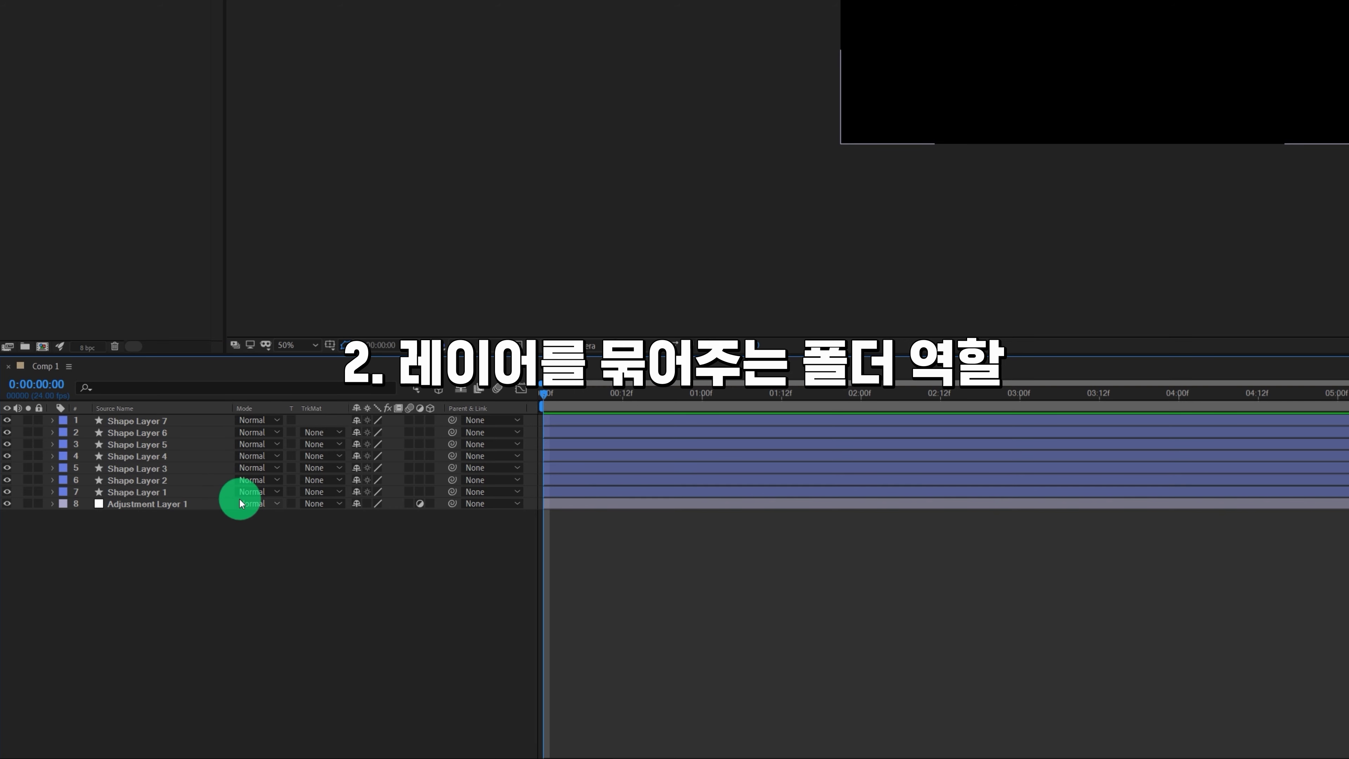
Select Shape Layers 1 to 7 and Adjustment Layer 1 in Comp 1 and start pre-composing them.
{"action": "left_click_drag", "start_coordinate": [280, 634], "coordinate": [124, 347]}
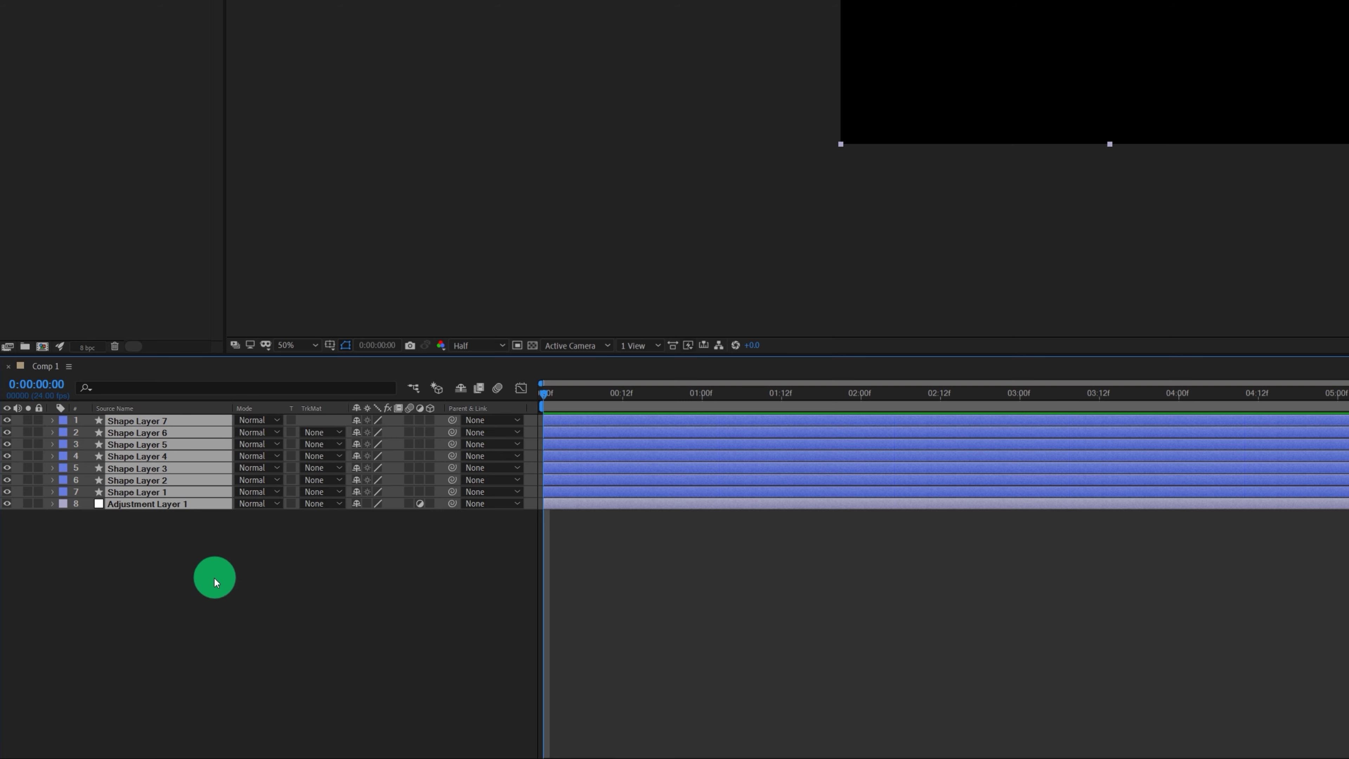
{"action": "right_click", "coordinate": [139, 478]}
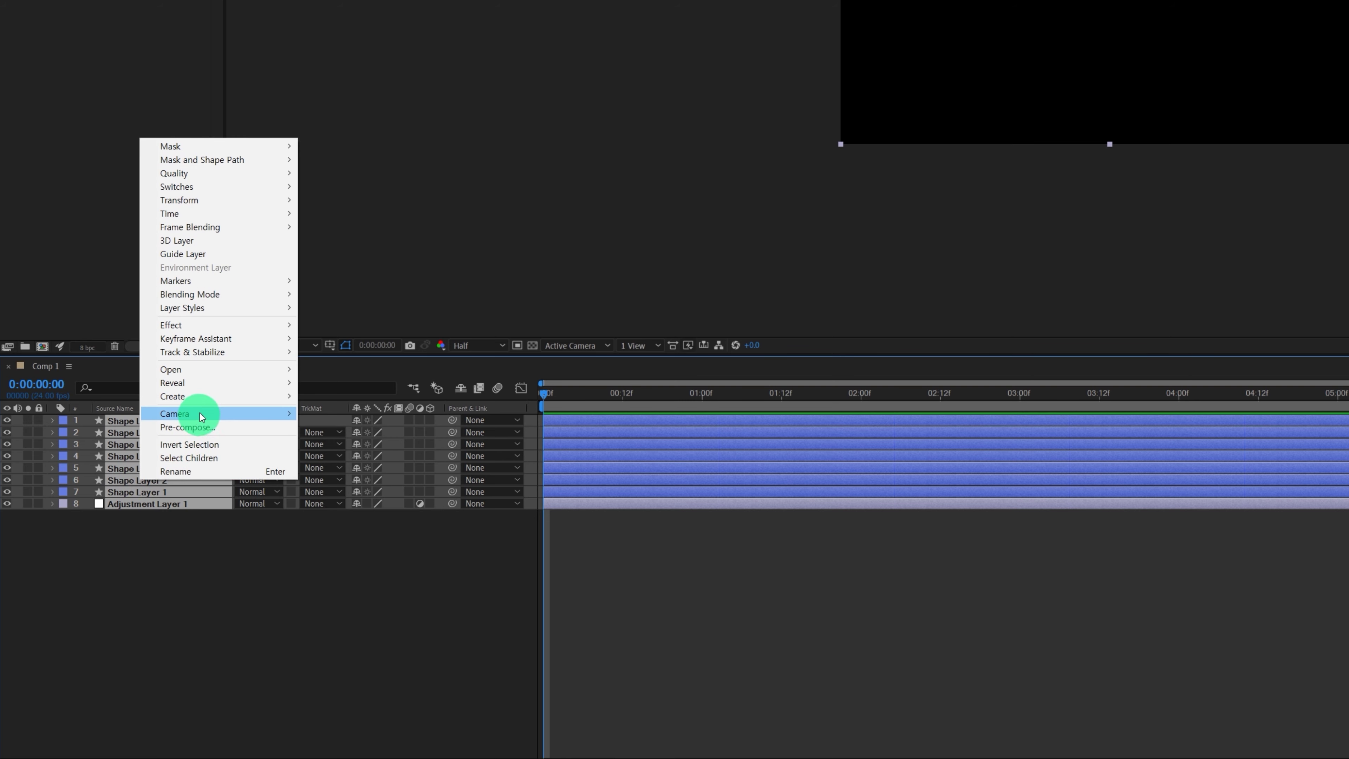
{"action": "left_click", "coordinate": [186, 427]}
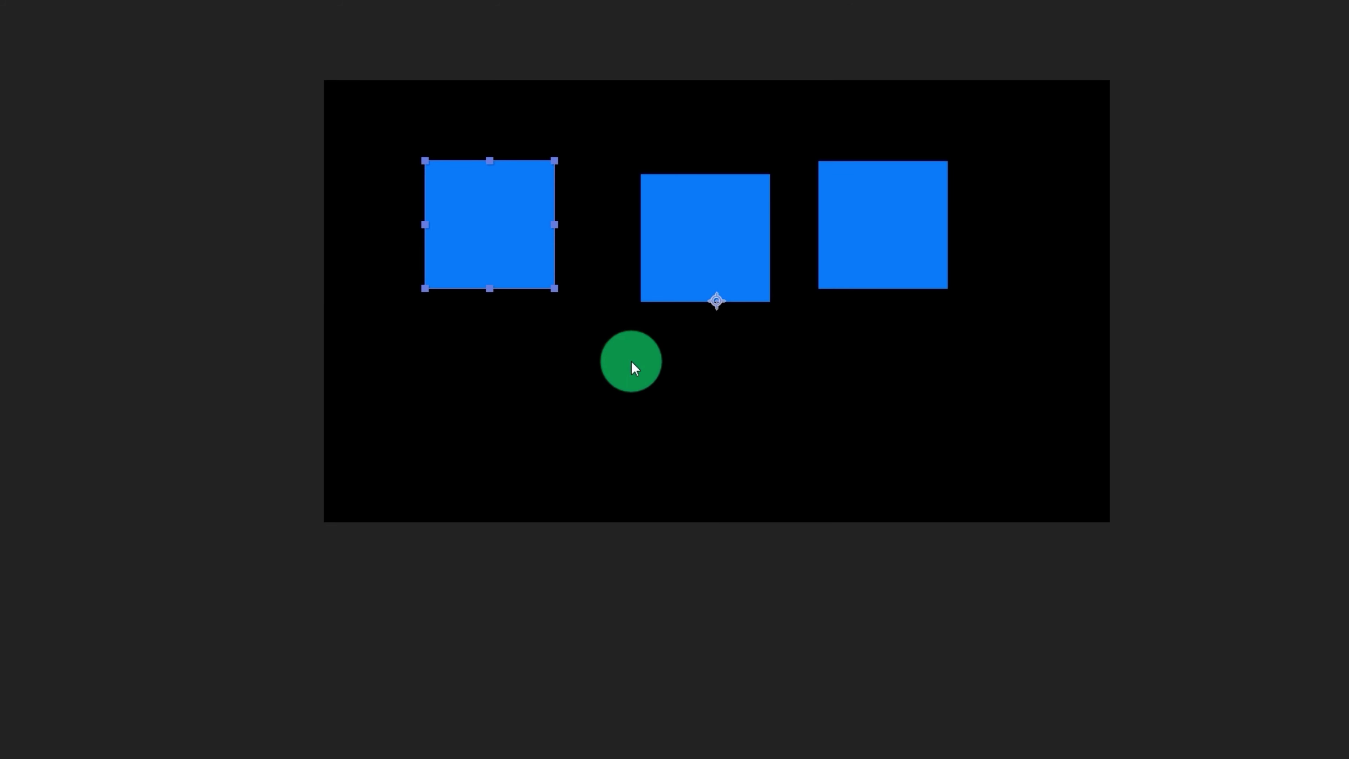
Add a Stroke layer style to the upper-left blue square.
{"action": "left_click", "coordinate": [631, 361]}
{"action": "left_click", "coordinate": [707, 339]}
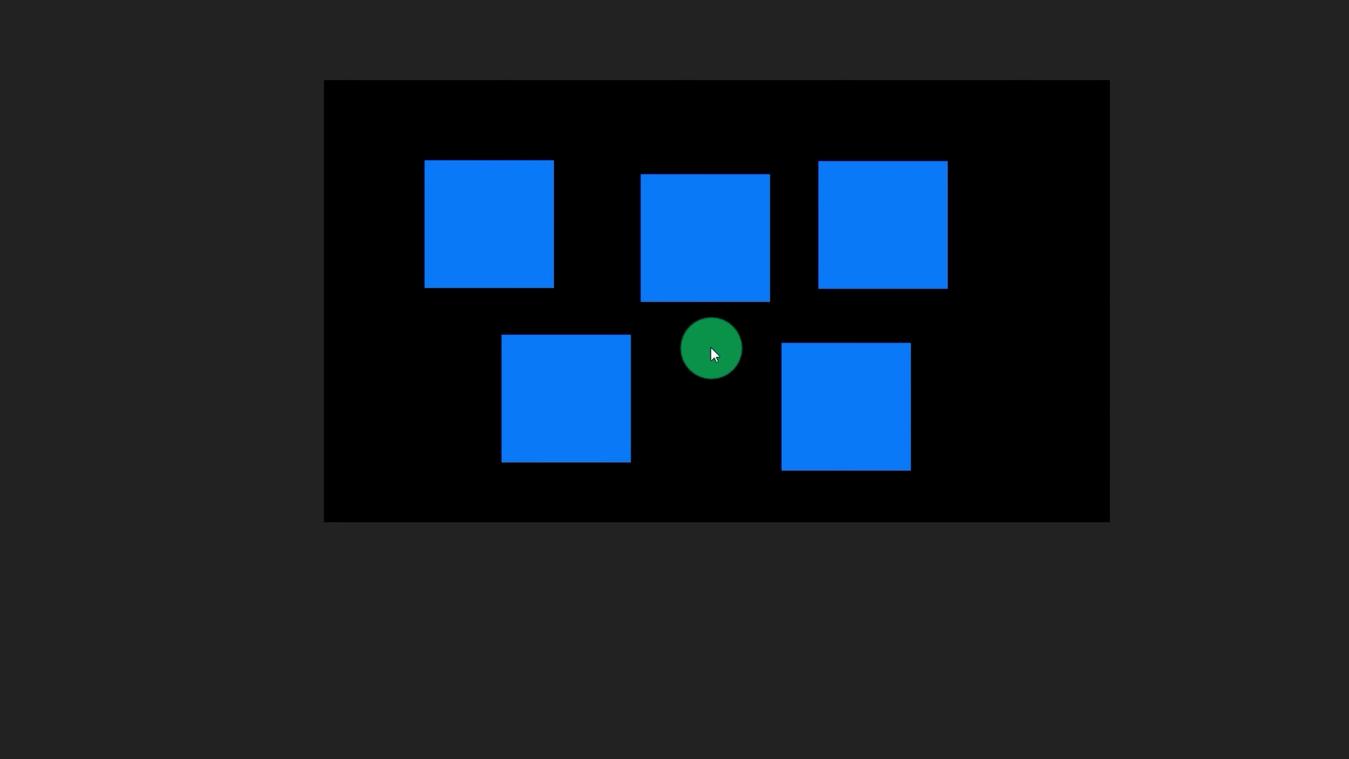
{"action": "right_click", "coordinate": [508, 226]}
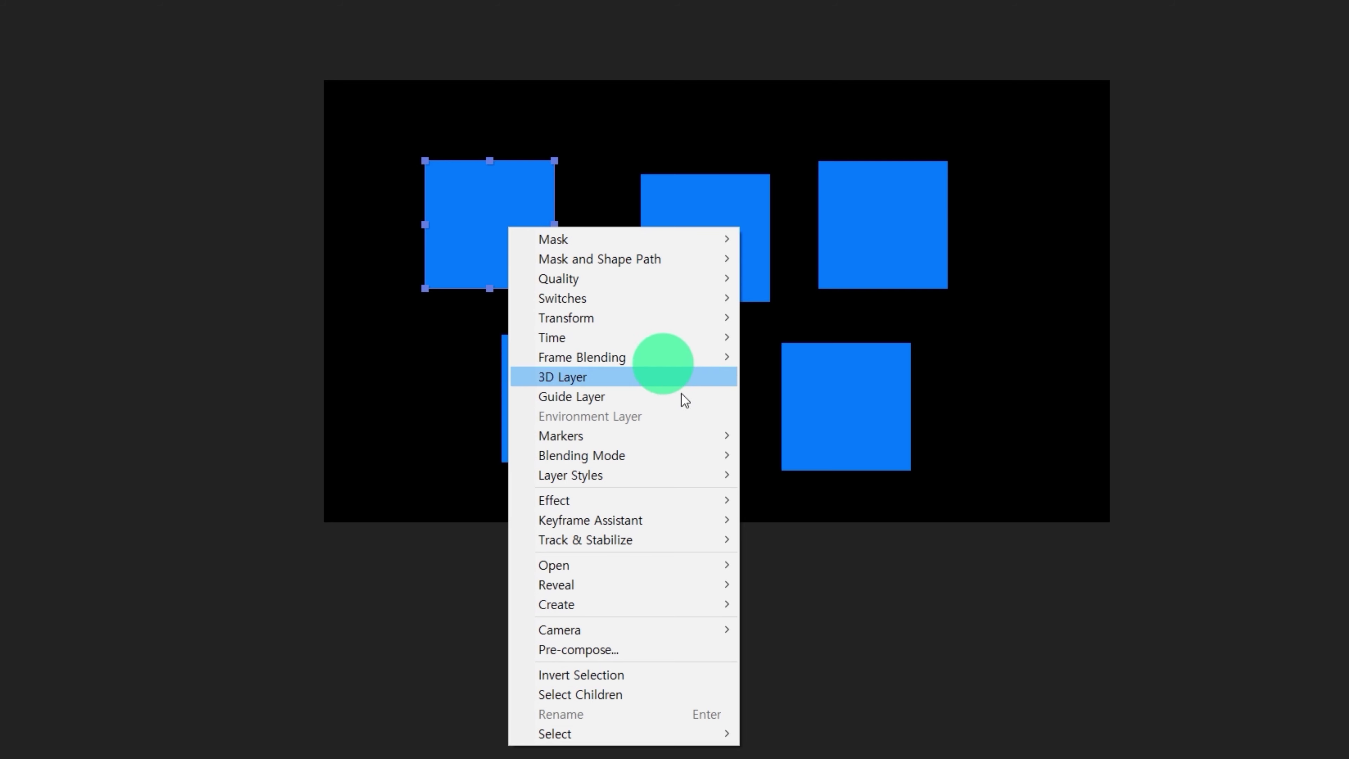
{"action": "mouse_move", "coordinate": [691, 472]}
{"action": "left_click", "coordinate": [893, 694]}
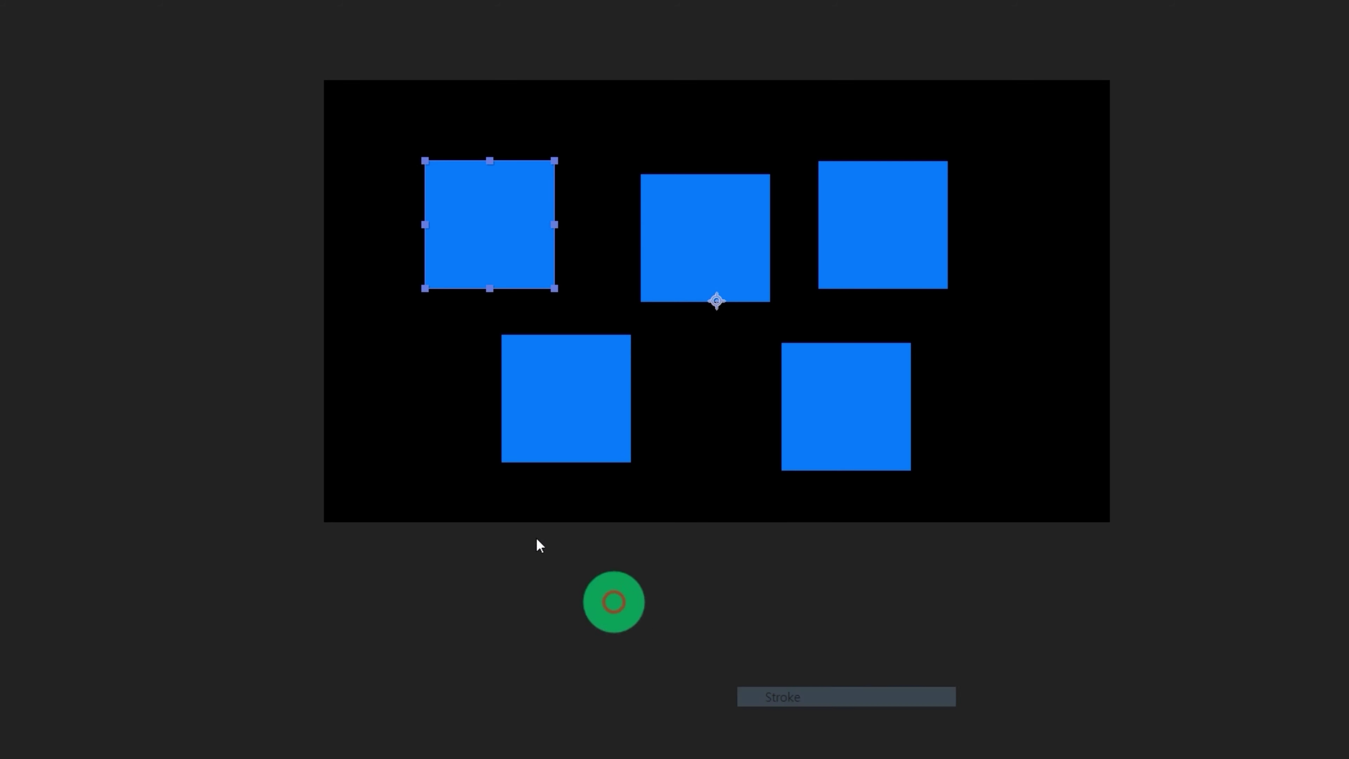
{"action": "left_click", "coordinate": [699, 378]}
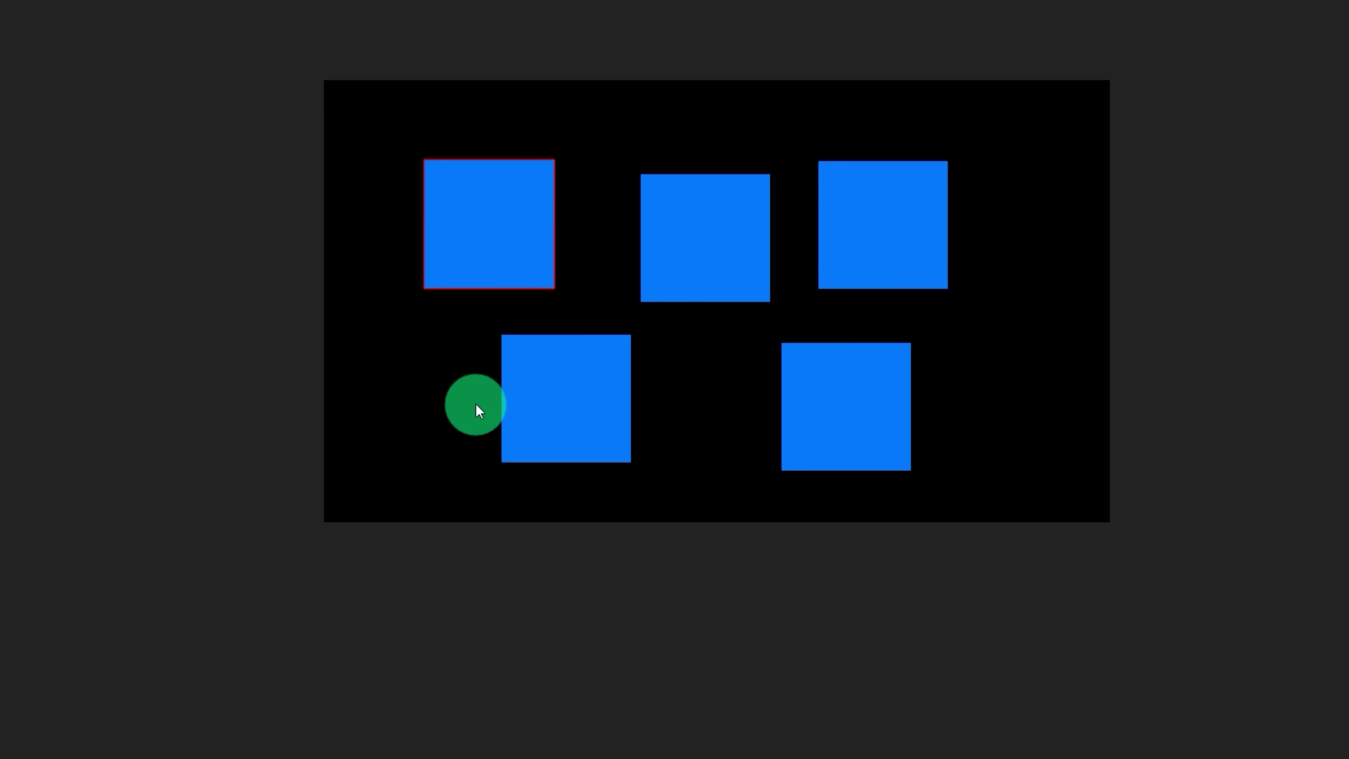
Pre-compose Shape Layers 1 to 5 together under the default name.
{"action": "left_click", "coordinate": [502, 423]}
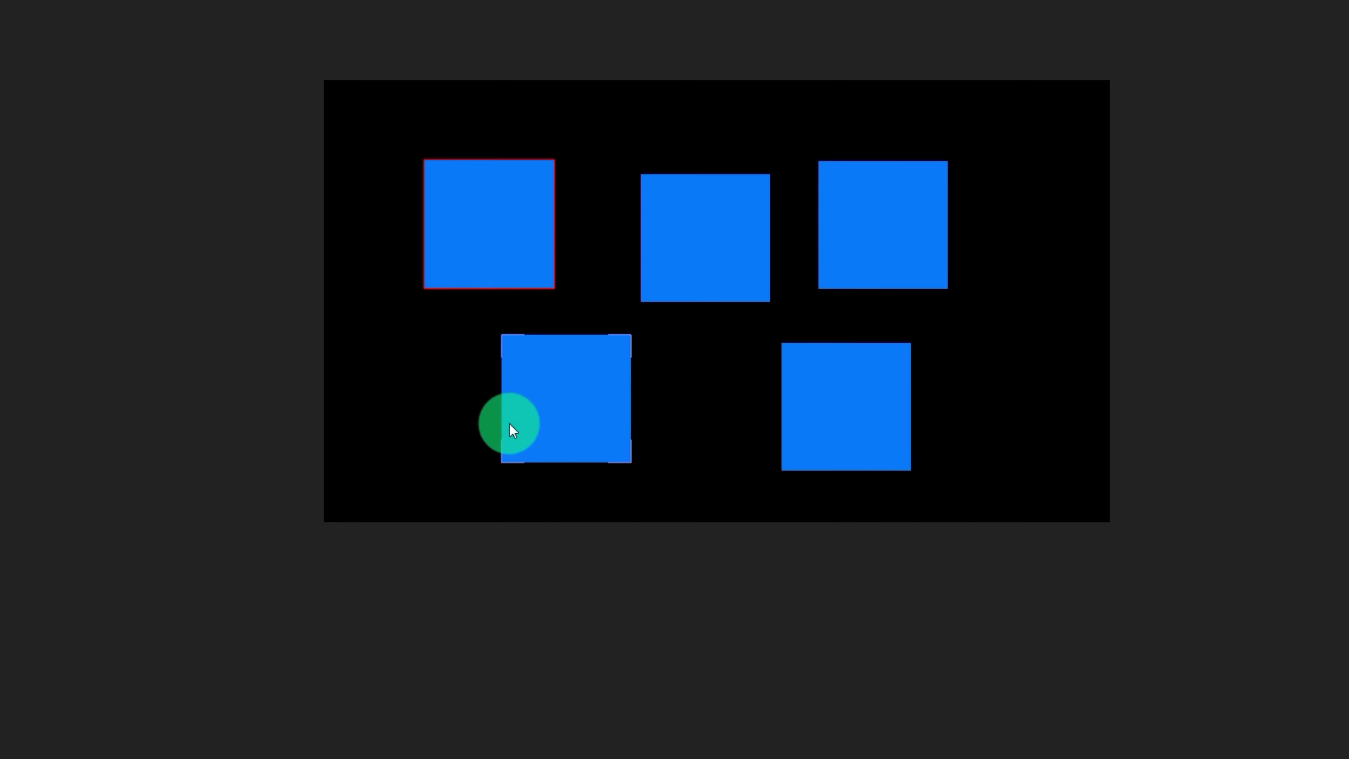
{"action": "left_click", "coordinate": [505, 243]}
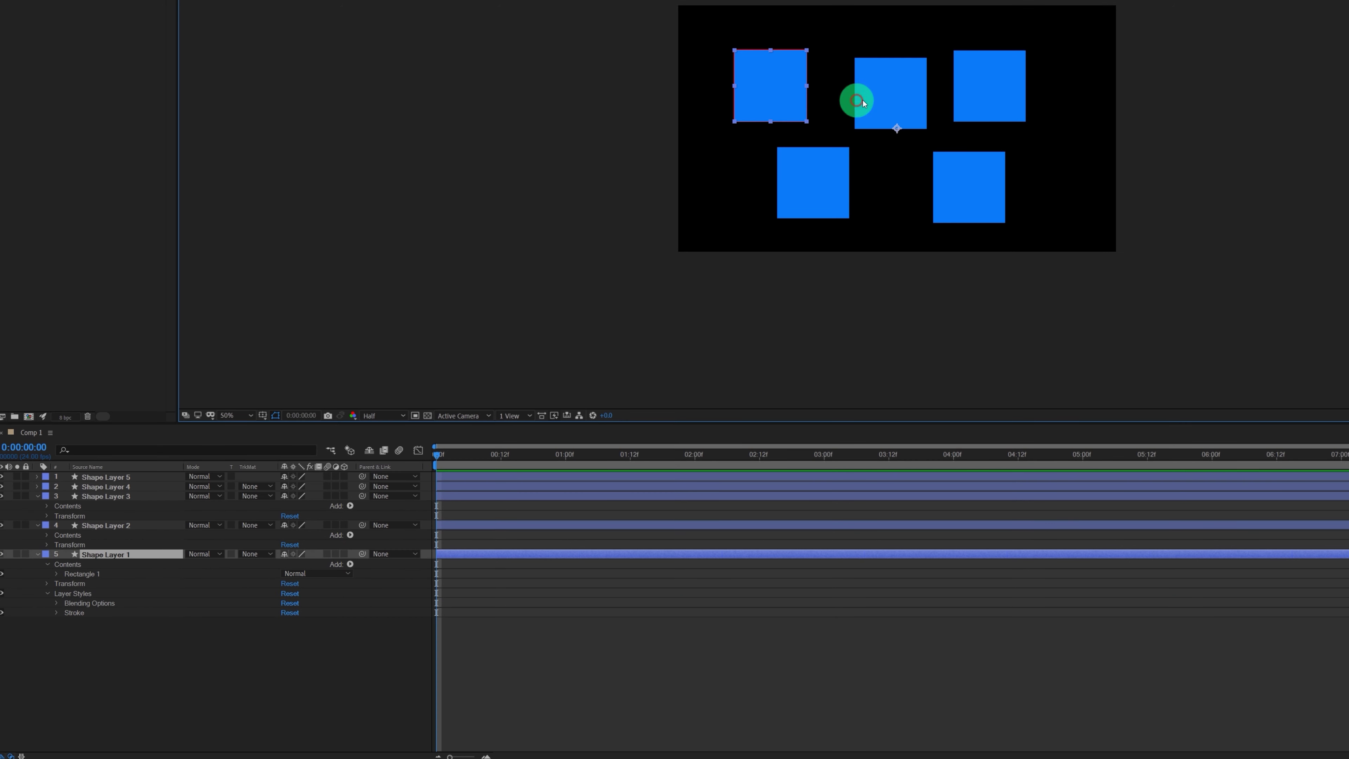
{"action": "left_click", "coordinate": [126, 477], "text": "shift"}
{"action": "right_click", "coordinate": [133, 484]}
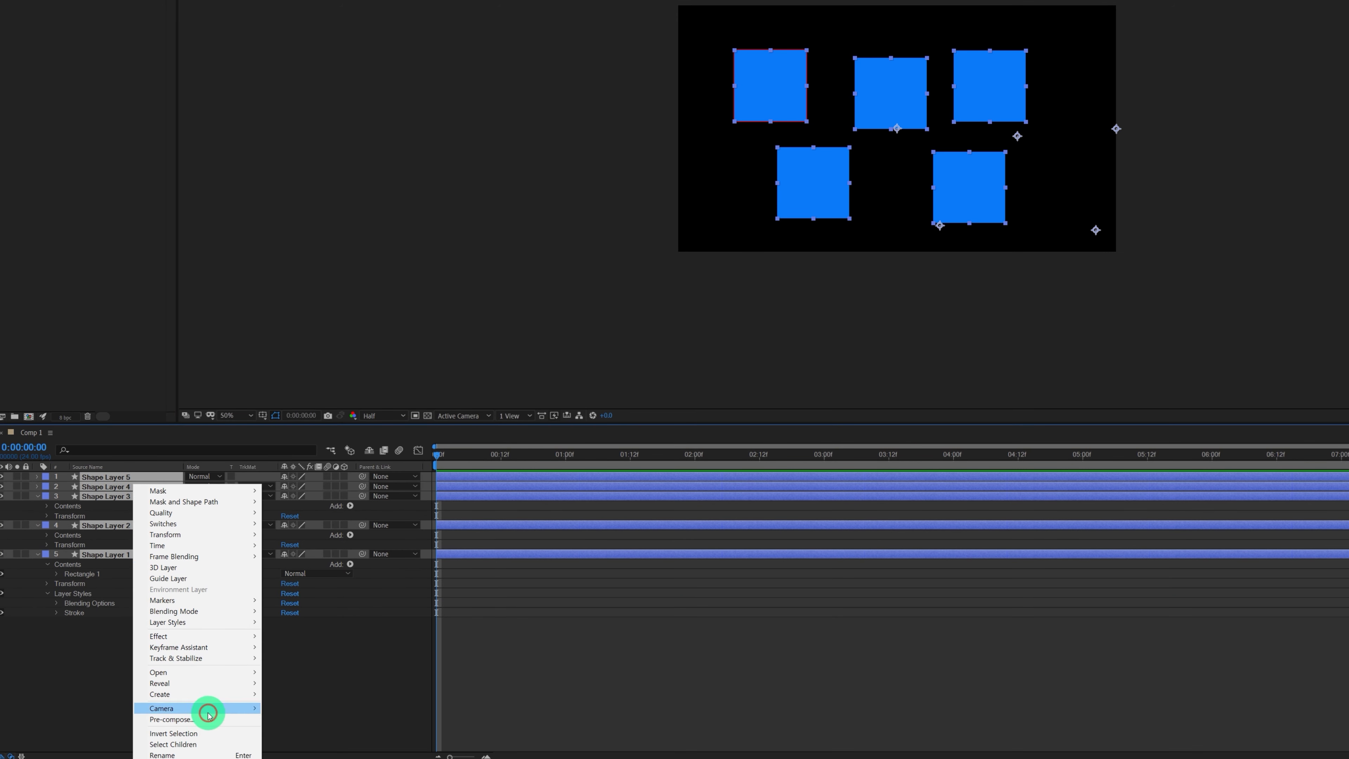
{"action": "left_click", "coordinate": [201, 719]}
{"action": "key", "text": "Return"}
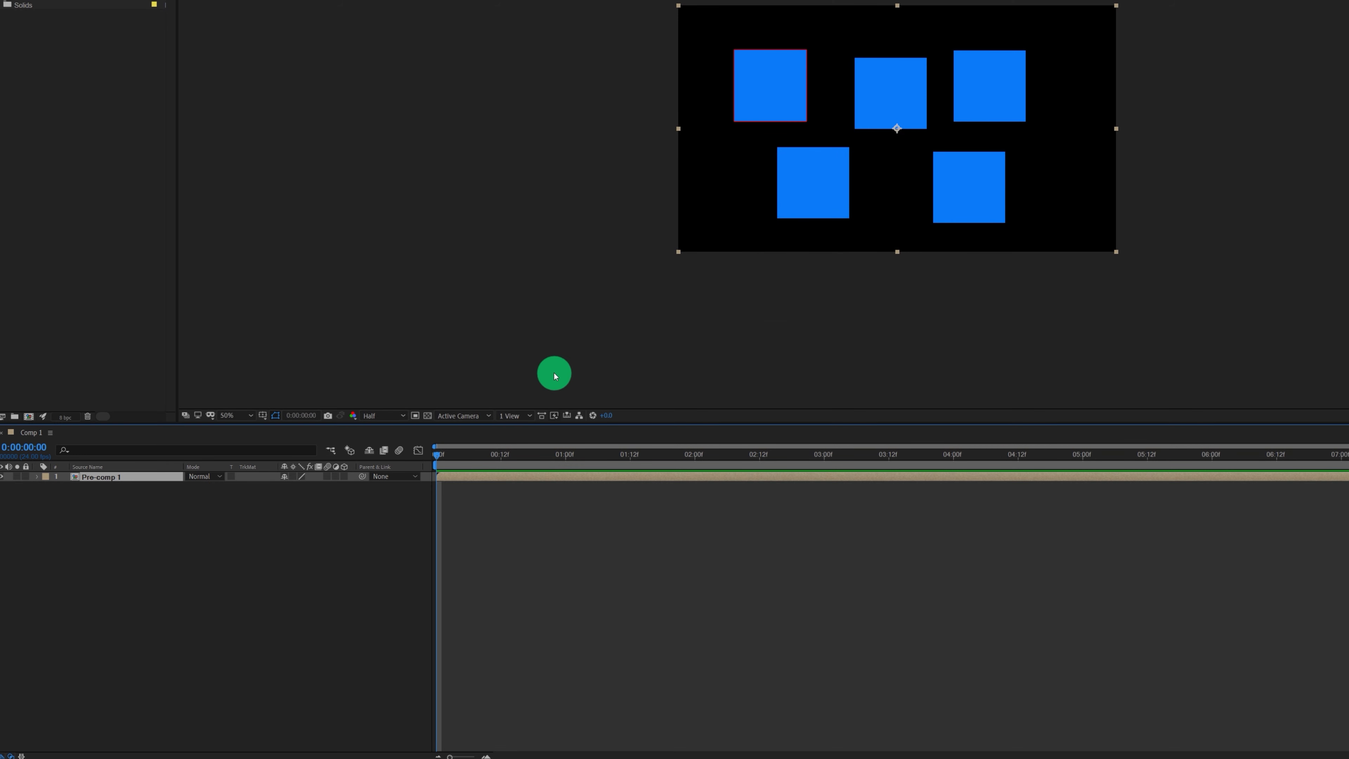
Add a layer style to the Pre-comp 1 layer in Comp 1.
{"action": "left_click", "coordinate": [475, 503]}
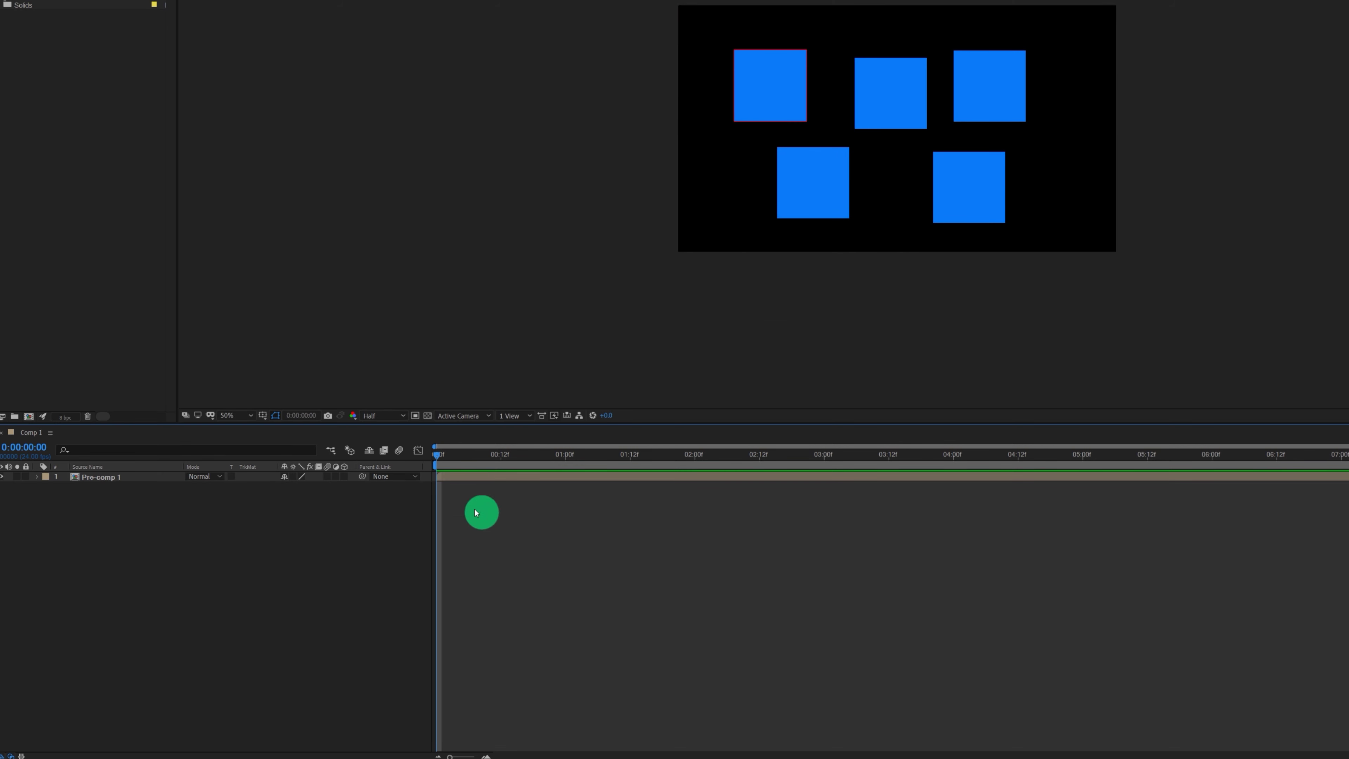
{"action": "right_click", "coordinate": [488, 477]}
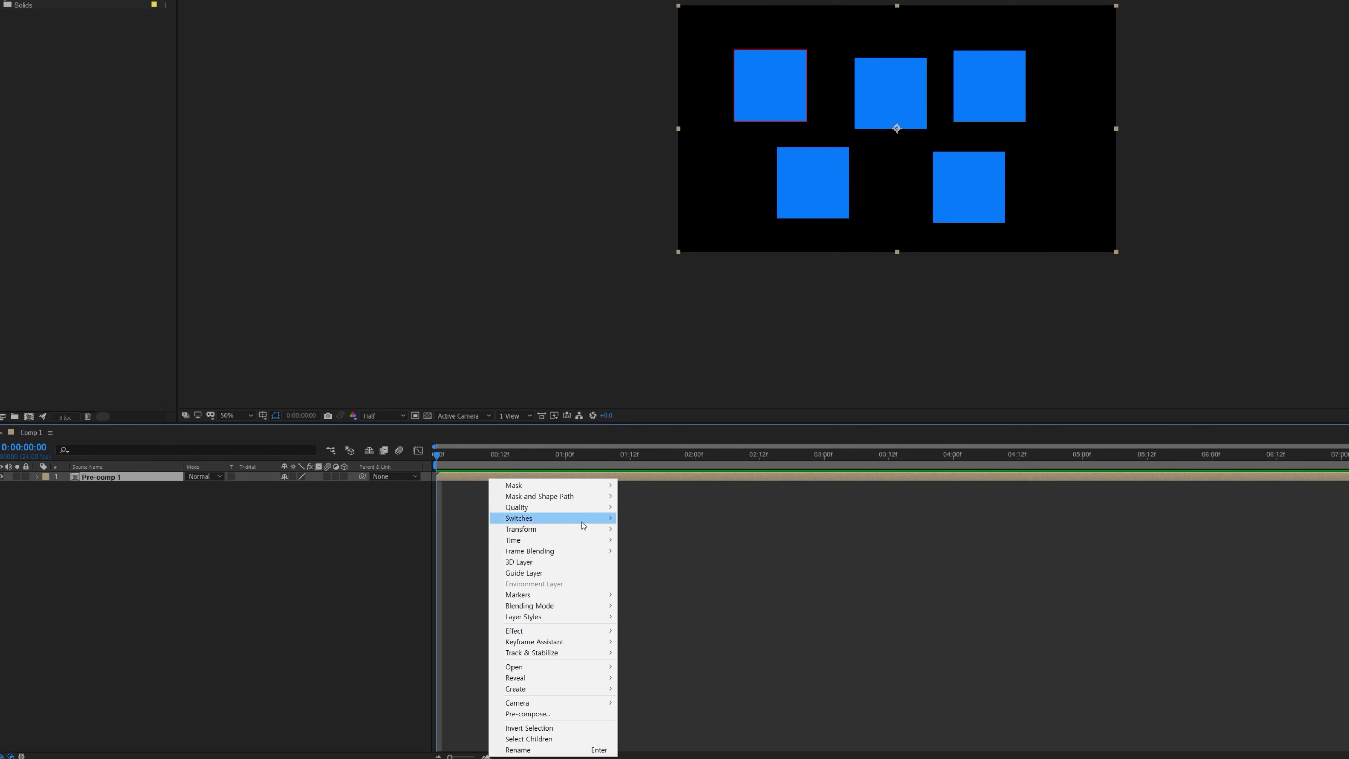
{"action": "left_click", "coordinate": [579, 617]}
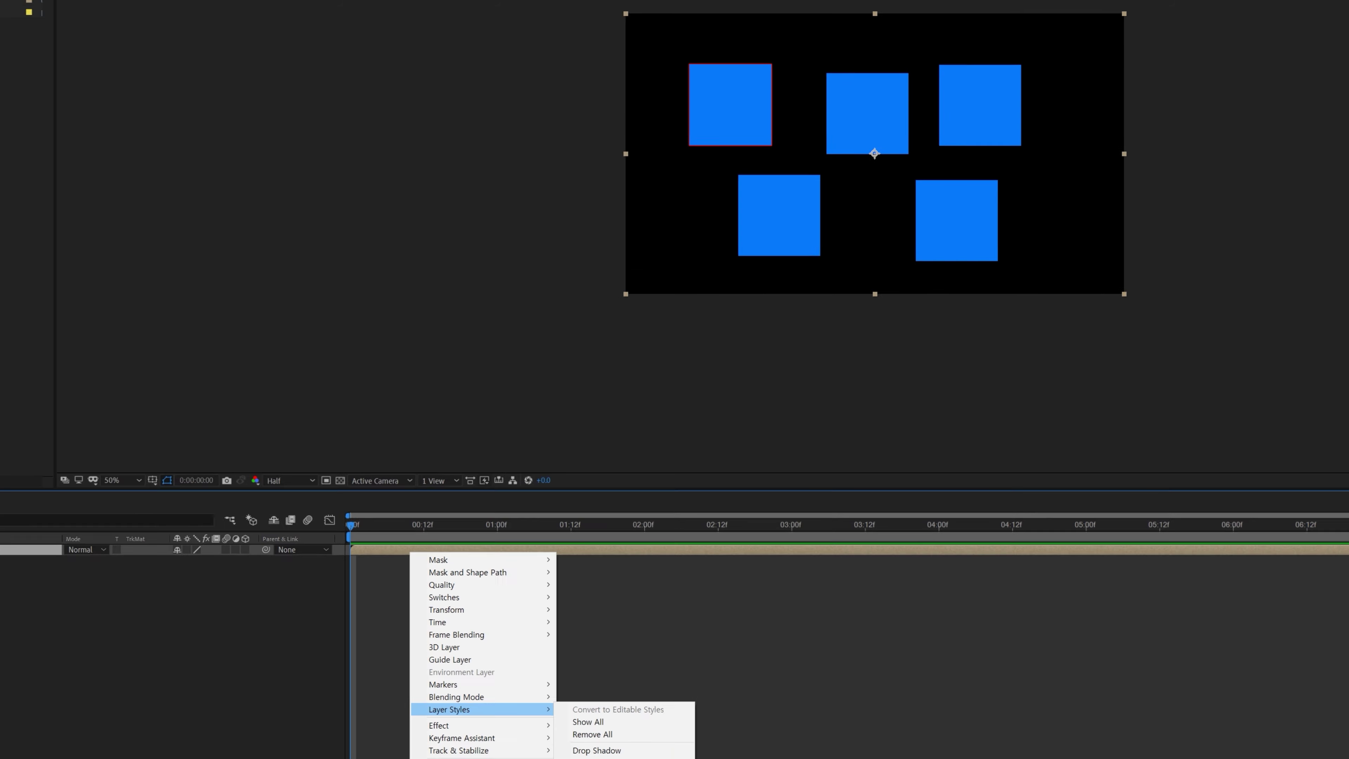
{"action": "left_click", "coordinate": [641, 740]}
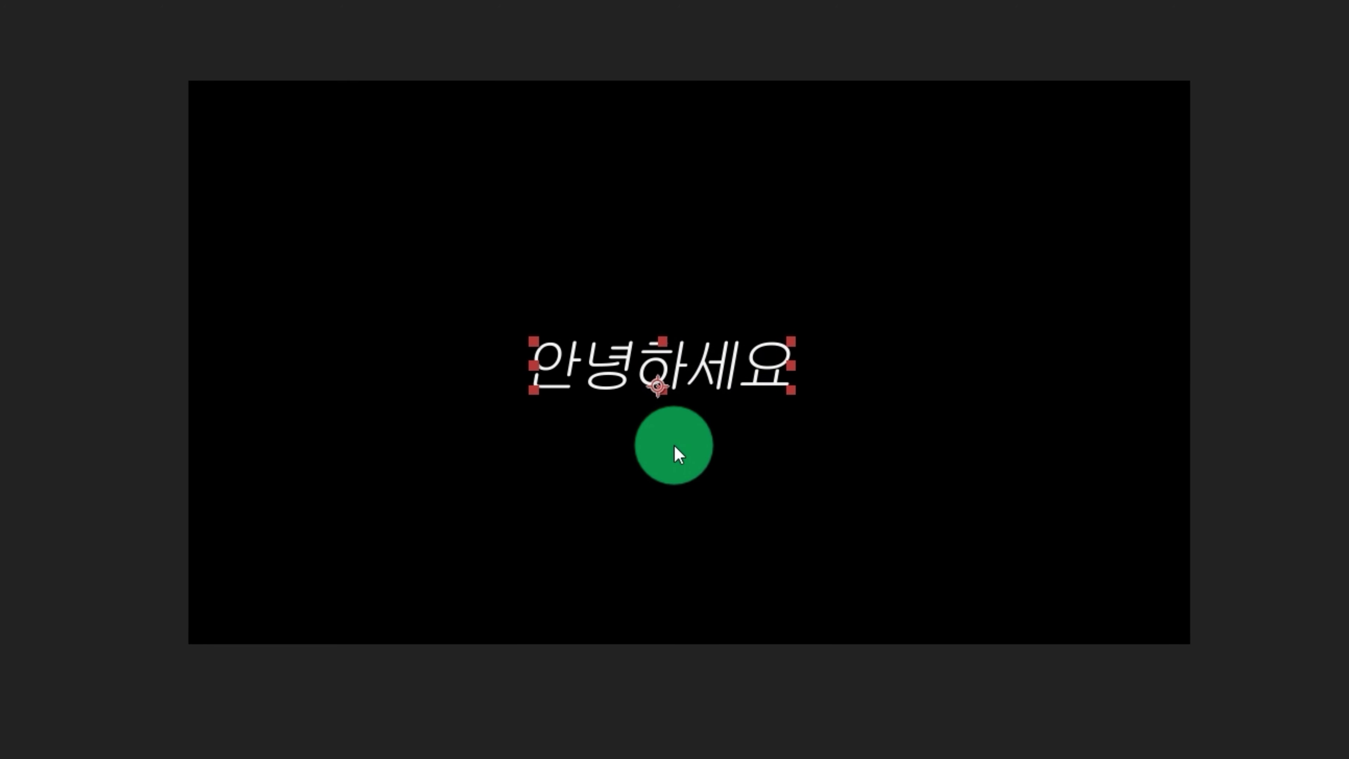
Duplicate the 안녕하세요 text layer four times and spread the copies around the frame.
{"action": "mouse_move", "coordinate": [689, 361]}
{"action": "left_mouse_down"}
{"action": "mouse_move", "coordinate": [731, 358]}
{"action": "mouse_move", "coordinate": [712, 360]}
{"action": "left_mouse_up"}
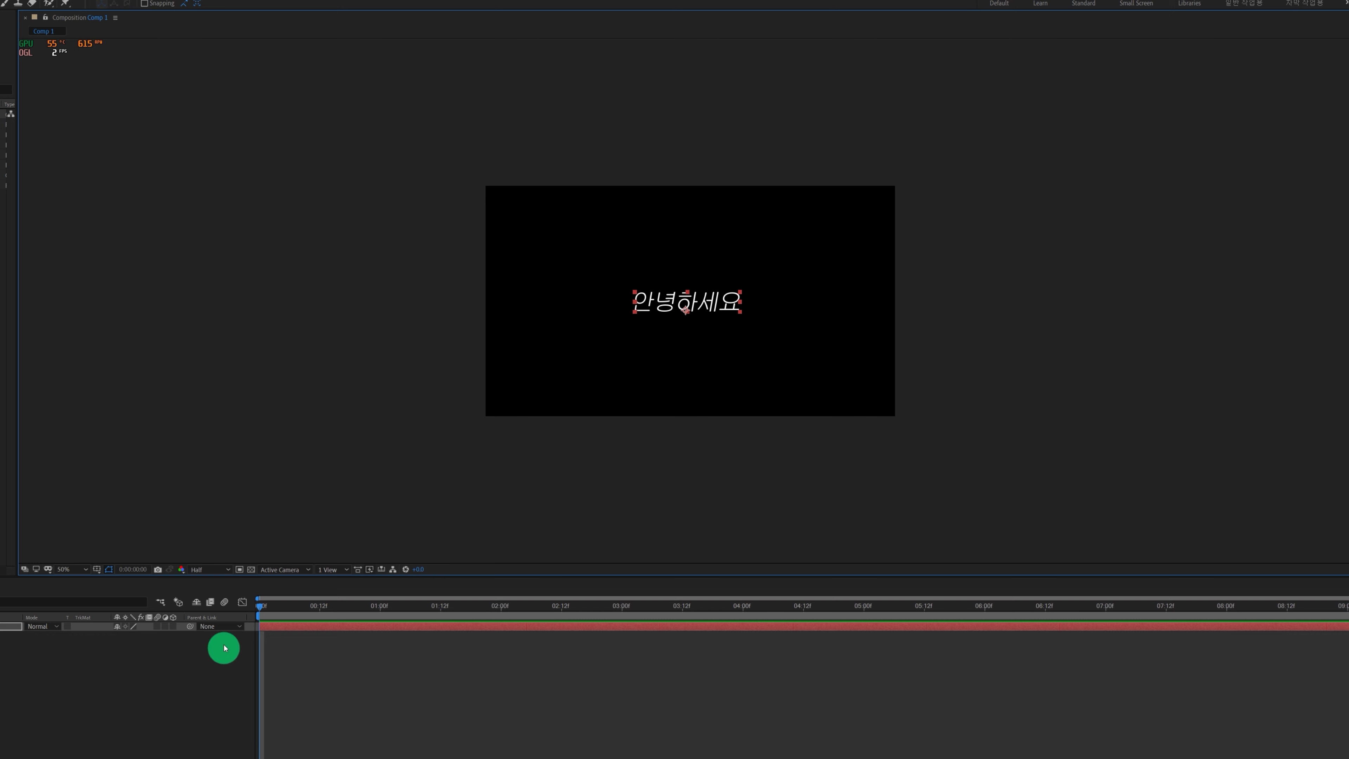
{"action": "key", "text": "ctrl+d"}
{"action": "left_click_drag", "start_coordinate": [739, 301], "coordinate": [588, 378]}
{"action": "key", "text": "ctrl+d"}
{"action": "key", "text": "ctrl+d"}
{"action": "key", "text": "ctrl+d"}
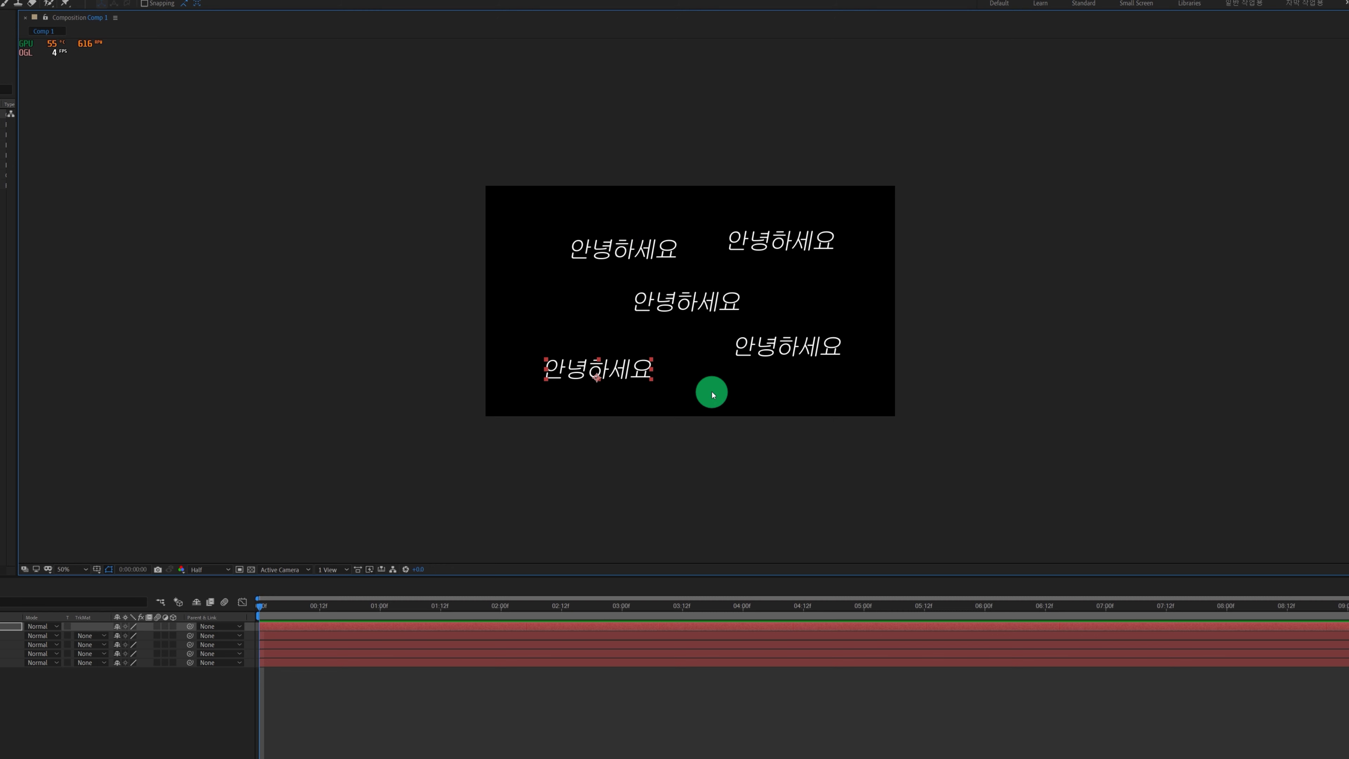
Change the lower-left text to 반갑습니다.
{"action": "double_click", "coordinate": [635, 371]}
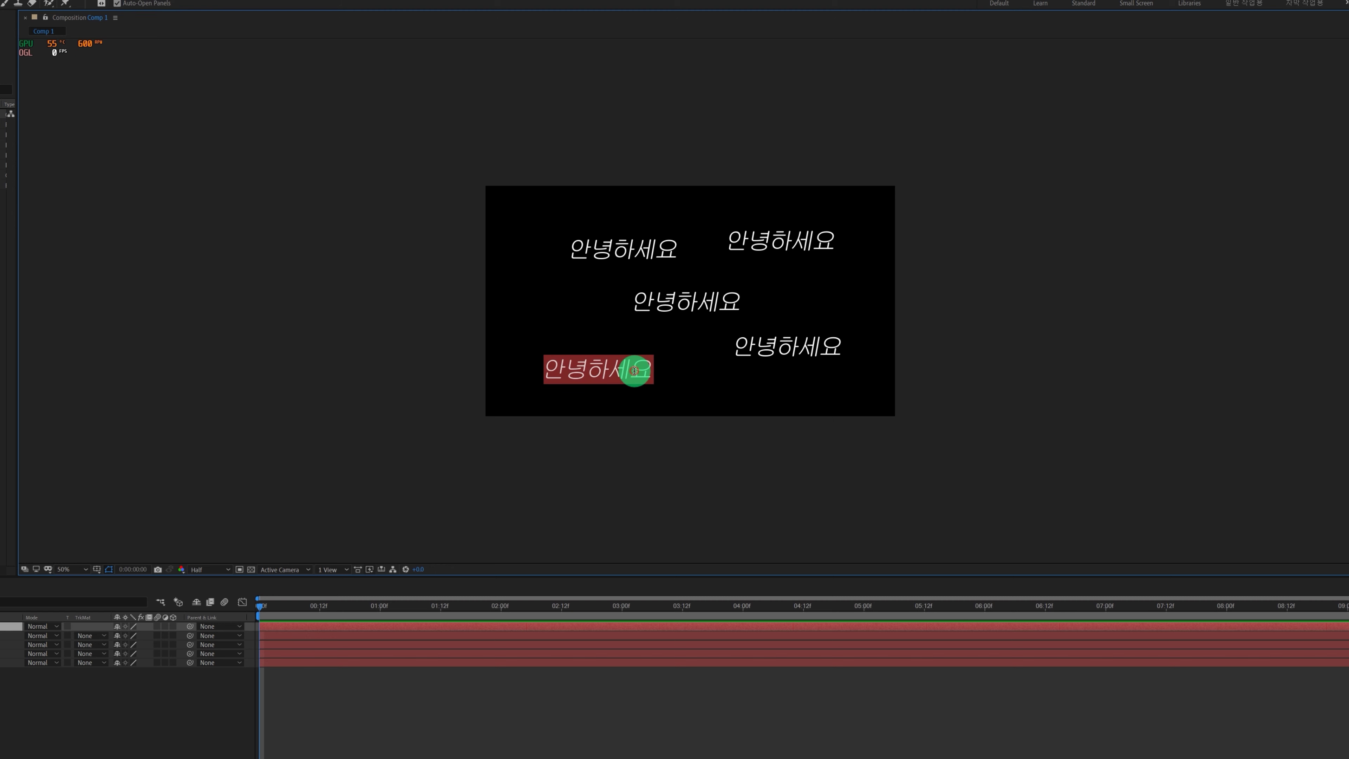
{"action": "type", "text": "반"}
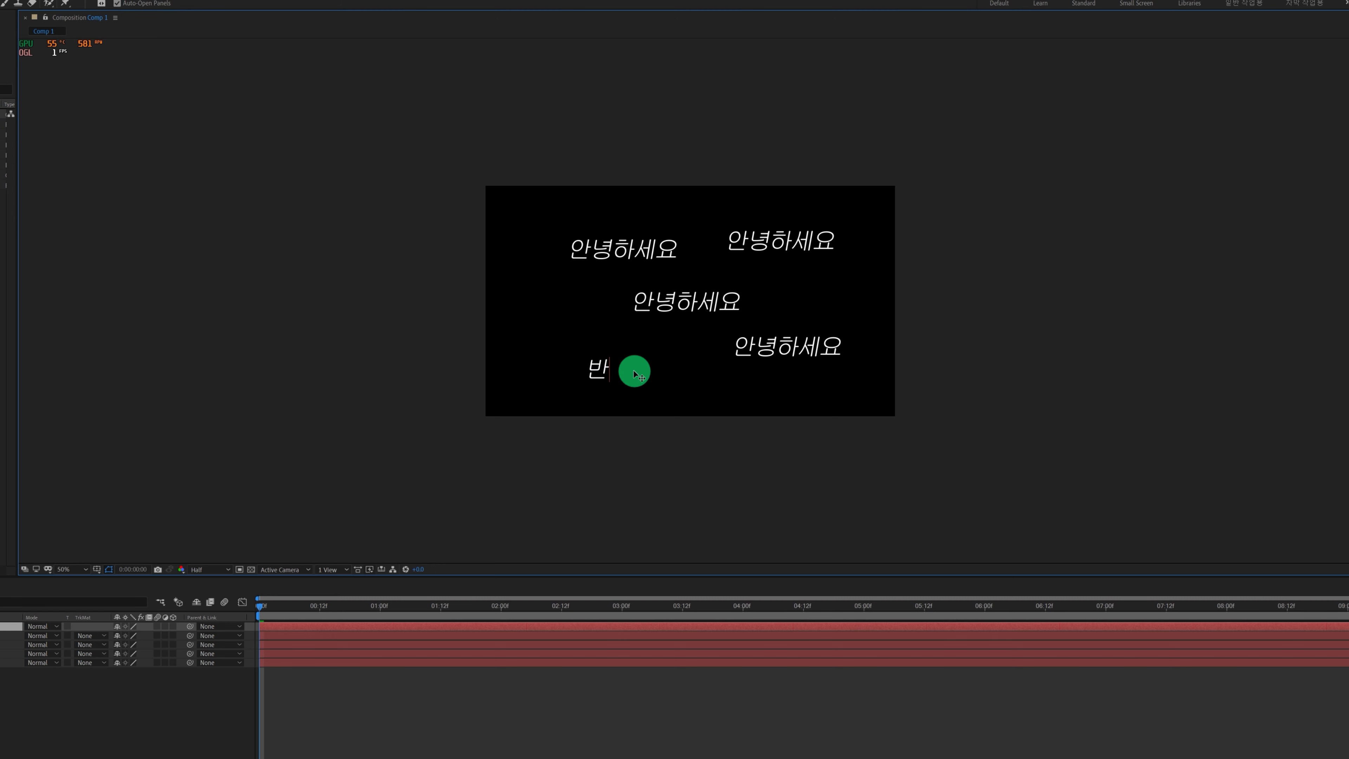
{"action": "type", "text": "갑습니다."}
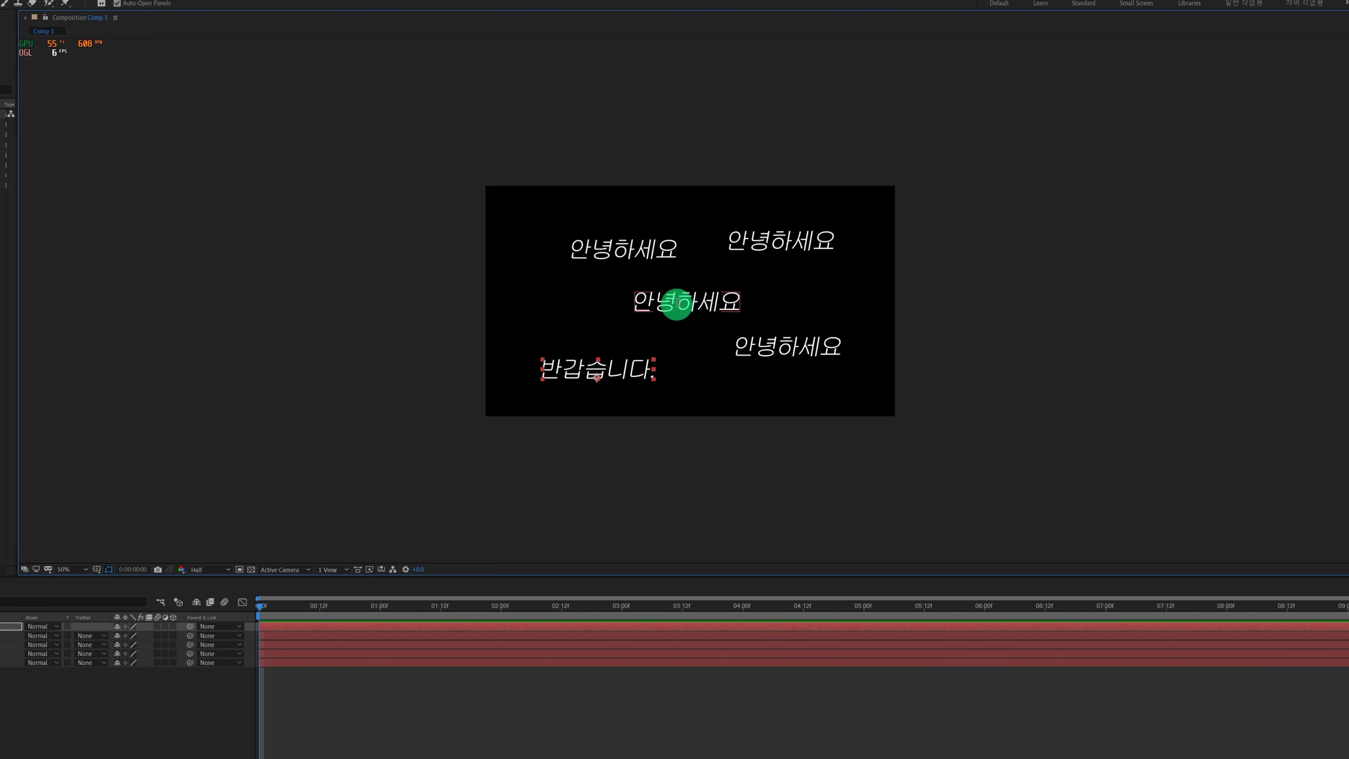
Change the center text to 반값븝니다. and the lower-right text to 반갑습니다.
{"action": "left_click", "coordinate": [678, 302]}
{"action": "double_click", "coordinate": [676, 302]}
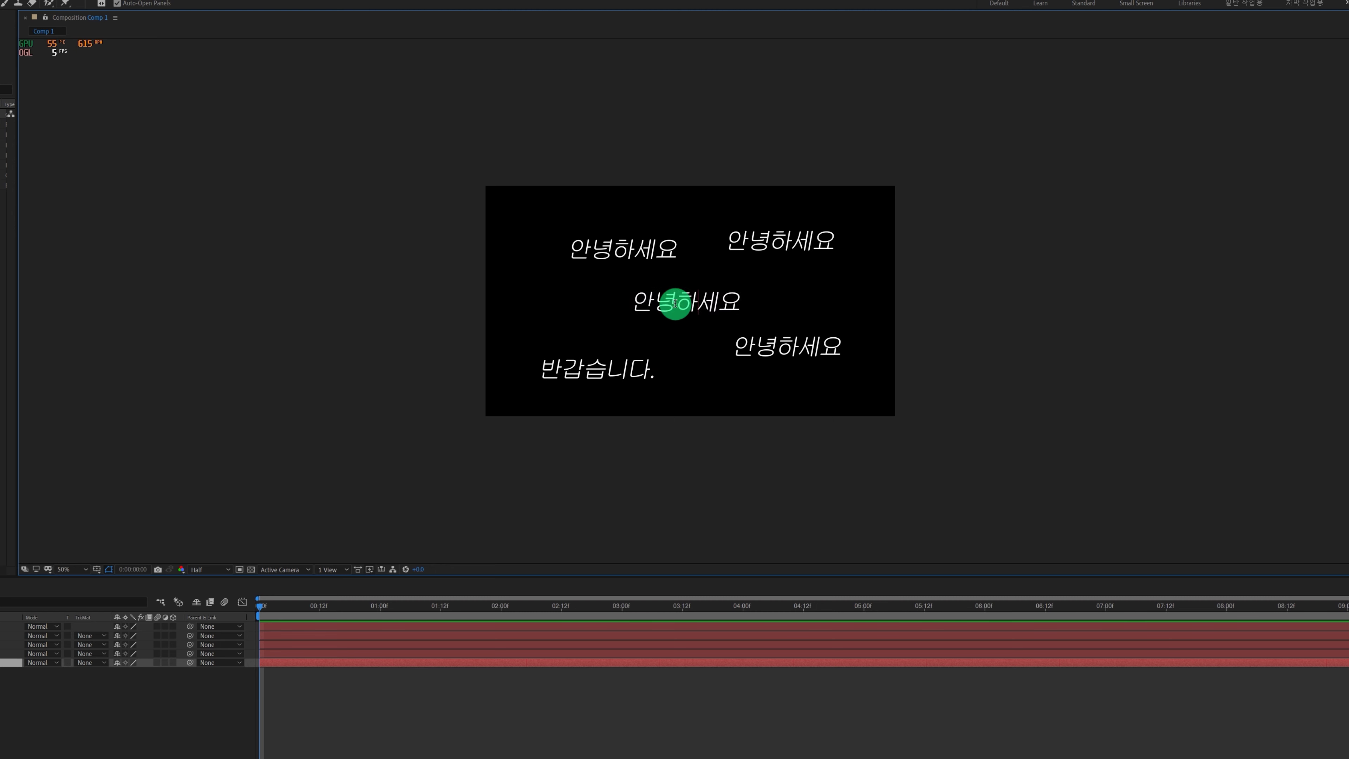
{"action": "type", "text": "반갑습니다."}
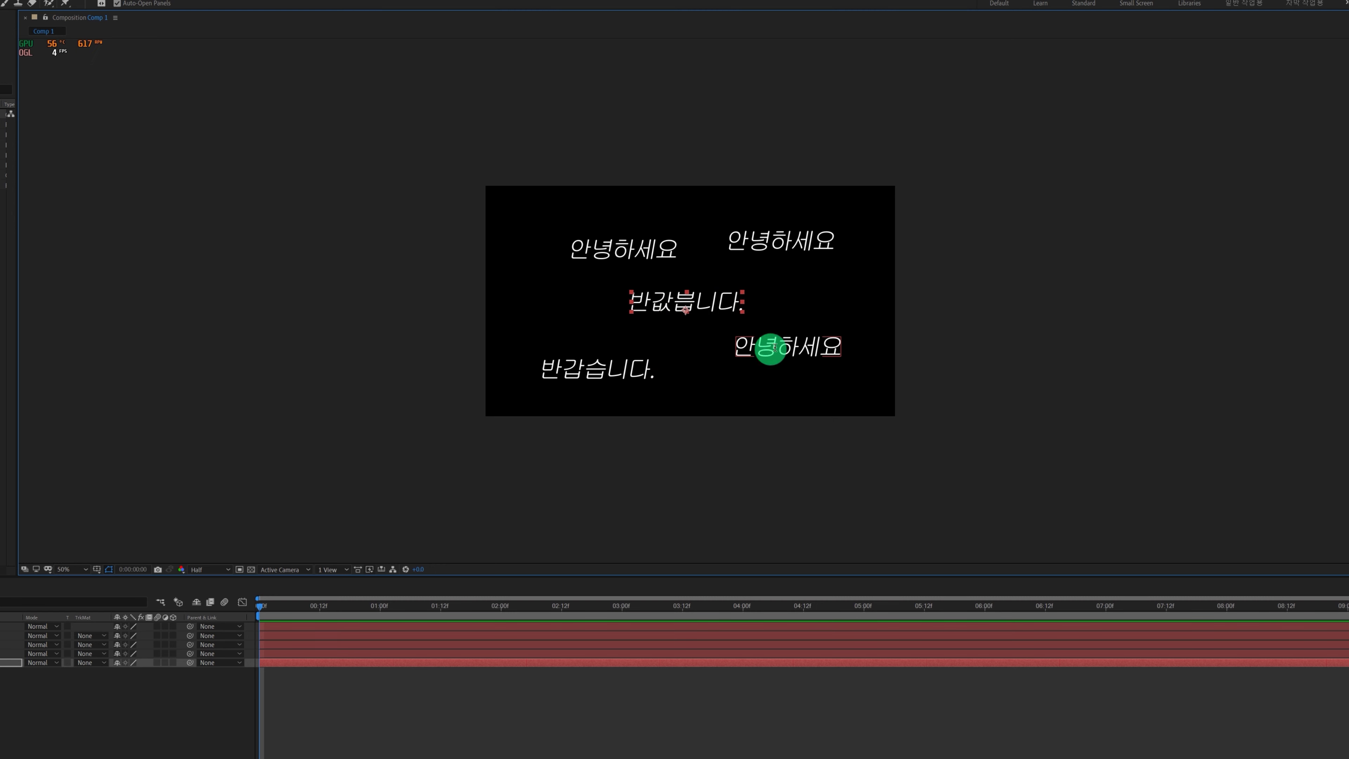
{"action": "double_click", "coordinate": [783, 347]}
{"action": "left_click", "coordinate": [785, 346]}
{"action": "key", "text": "ctrl+a"}
{"action": "type", "text": "반갑습니다."}
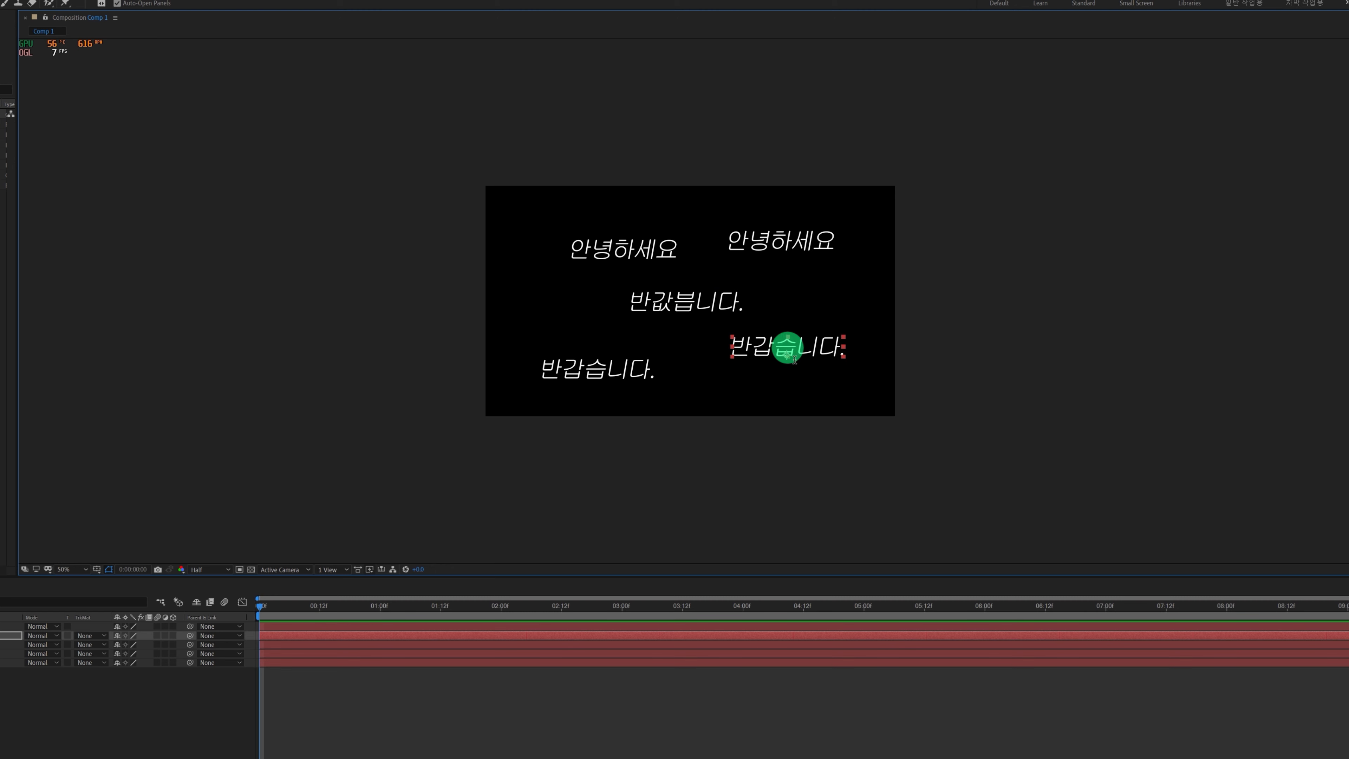
{"action": "key", "text": "Escape"}
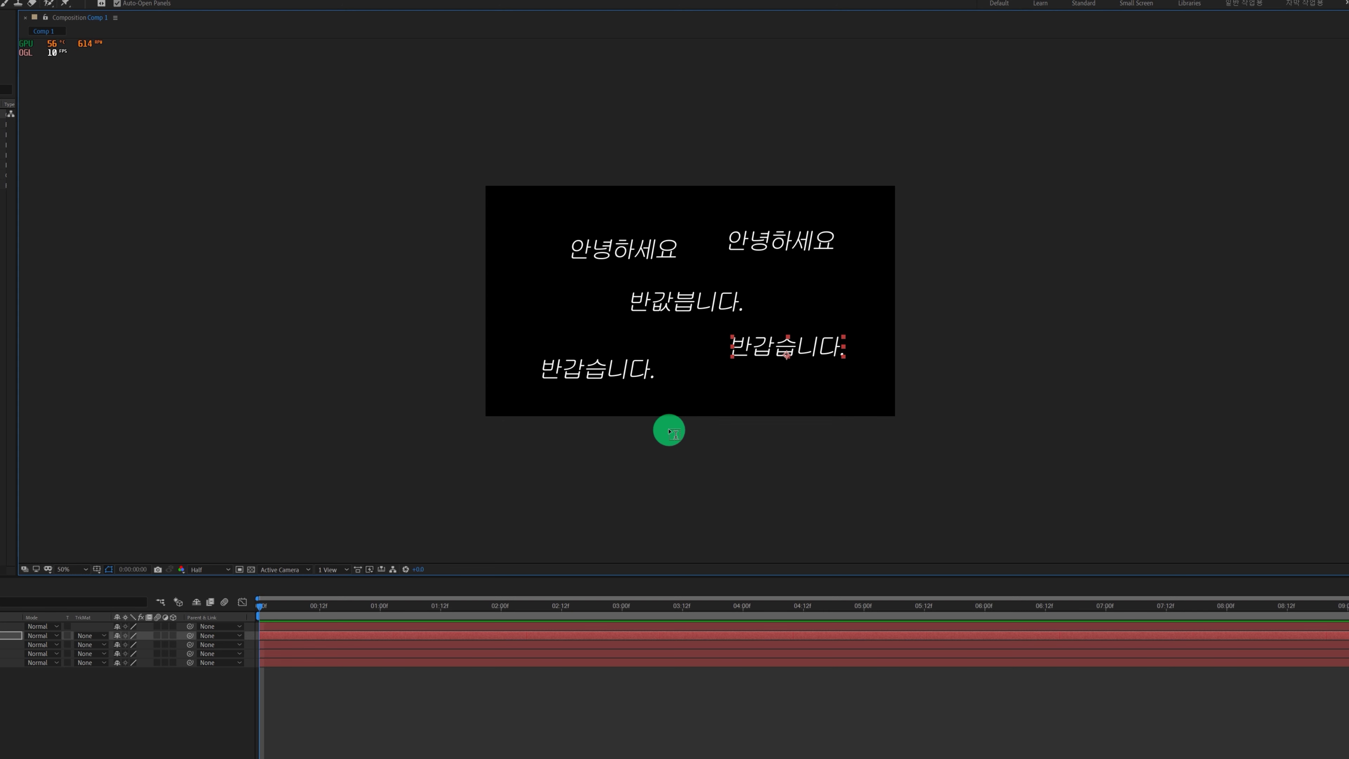
Delete text layers 2 to 5, keeping only the lower-left 반갑습니다. text.
{"action": "left_click", "coordinate": [11, 663]}
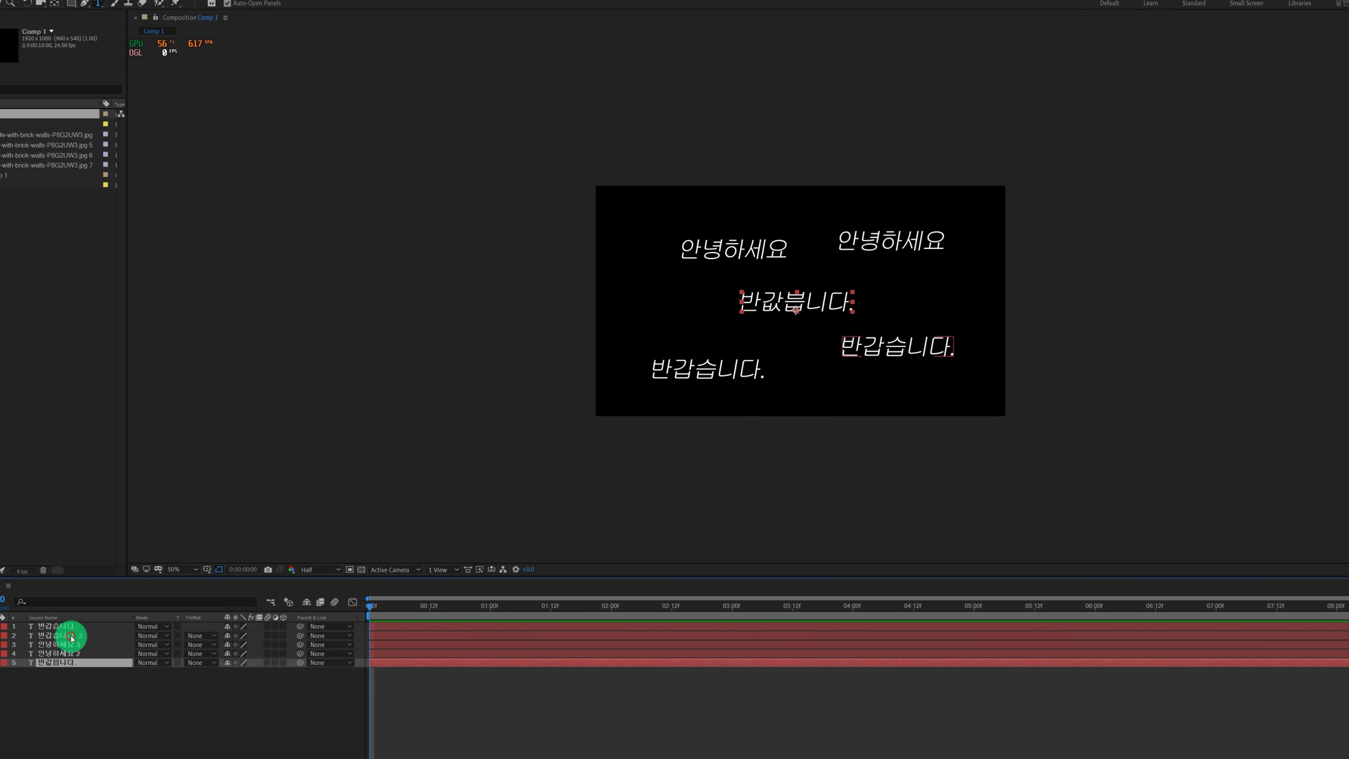
{"action": "left_click", "coordinate": [71, 636], "text": "shift"}
{"action": "key", "text": "Delete"}
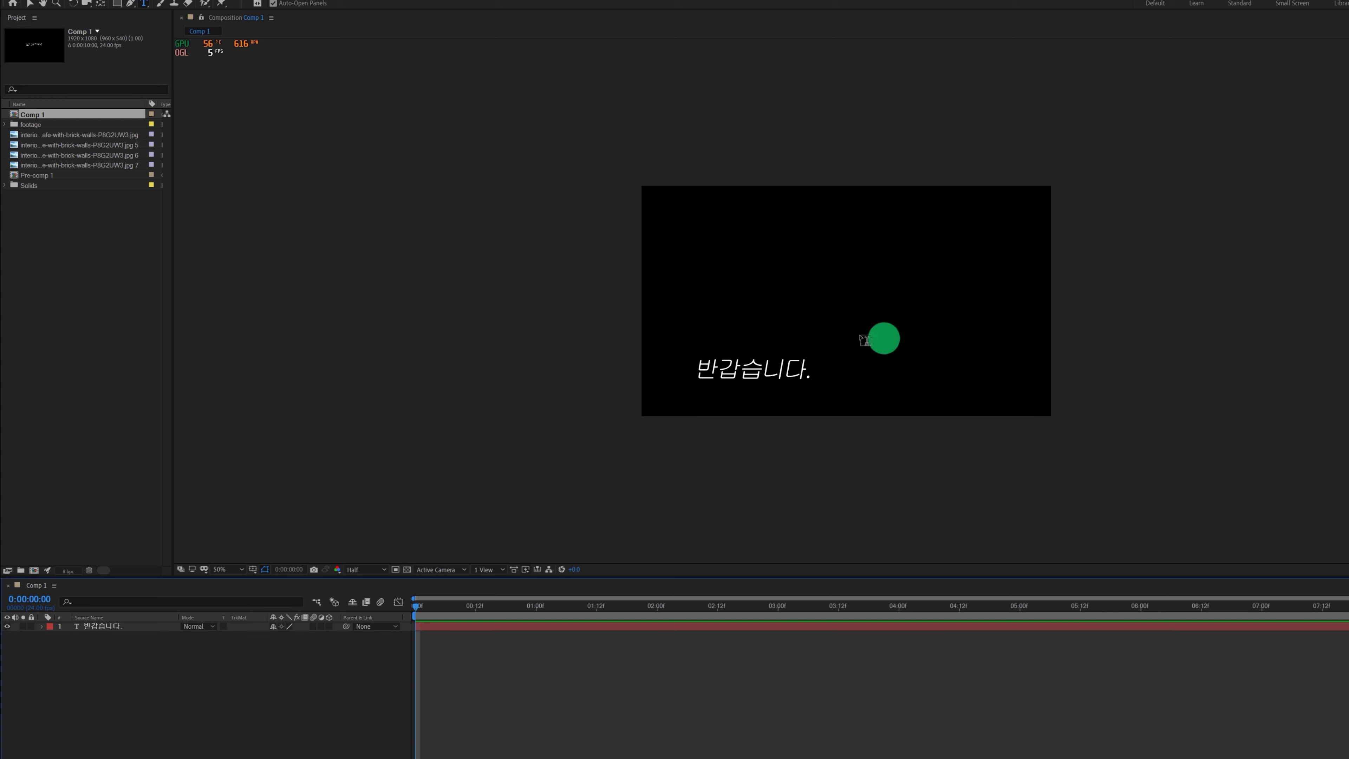
Pre-compose the 반갑습니다. text layer with its suggested name and all attributes moved into the new composition.
{"action": "left_click", "coordinate": [533, 631]}
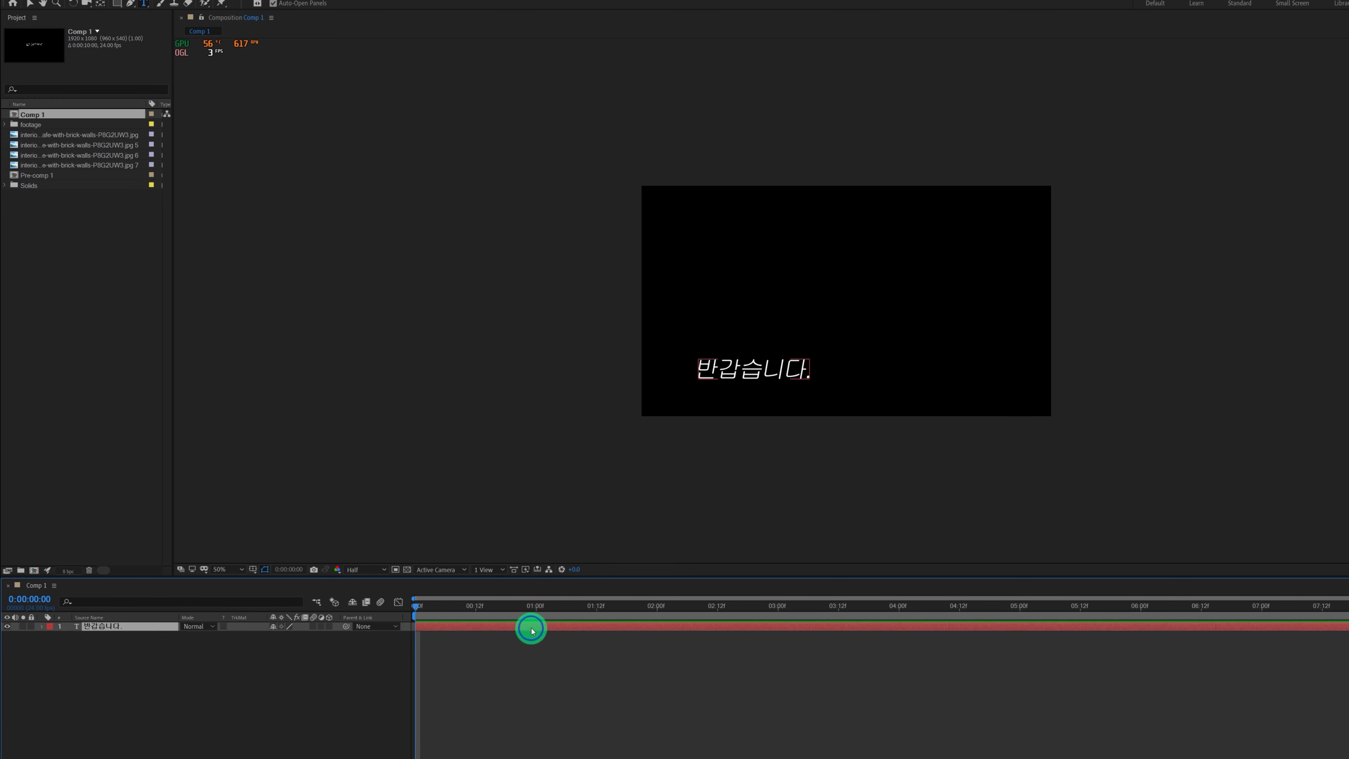
{"action": "right_click", "coordinate": [532, 631]}
{"action": "left_click", "coordinate": [536, 749]}
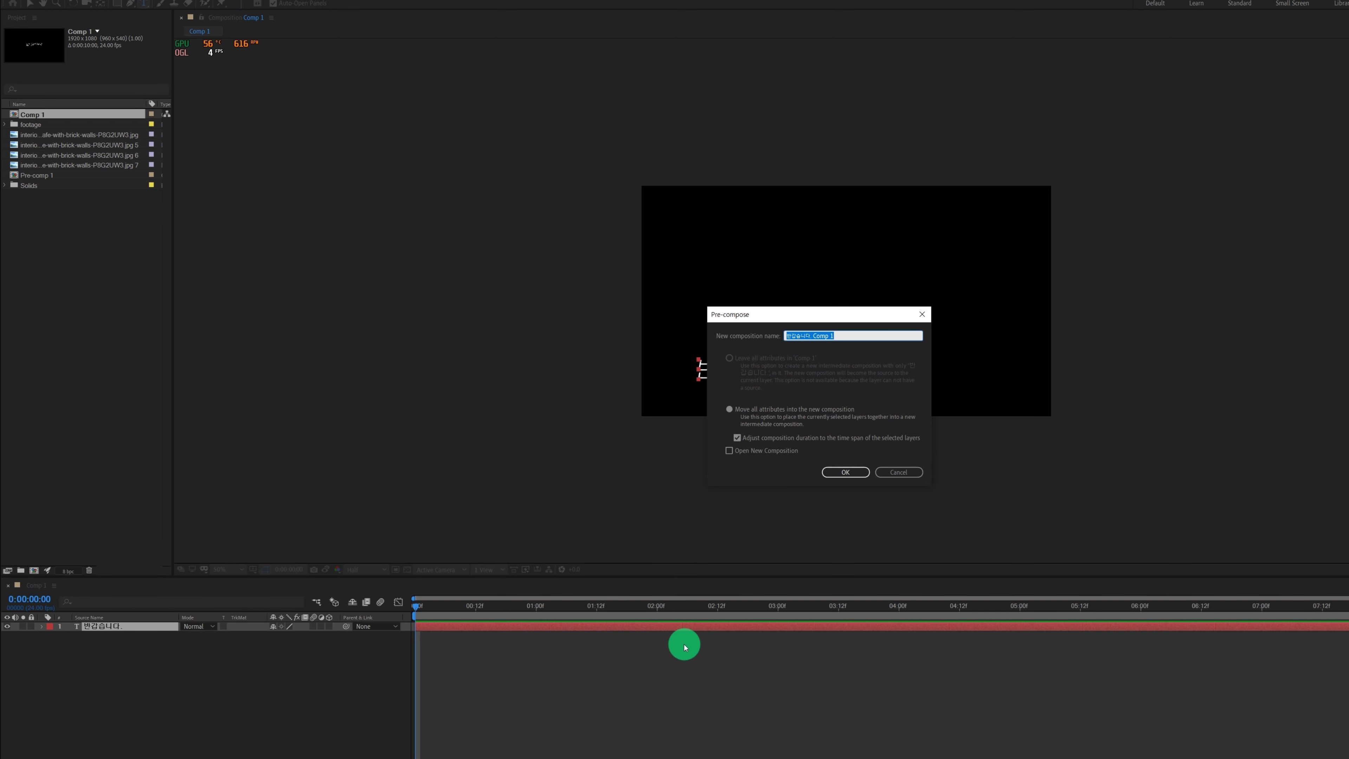
{"action": "key", "text": "Return"}
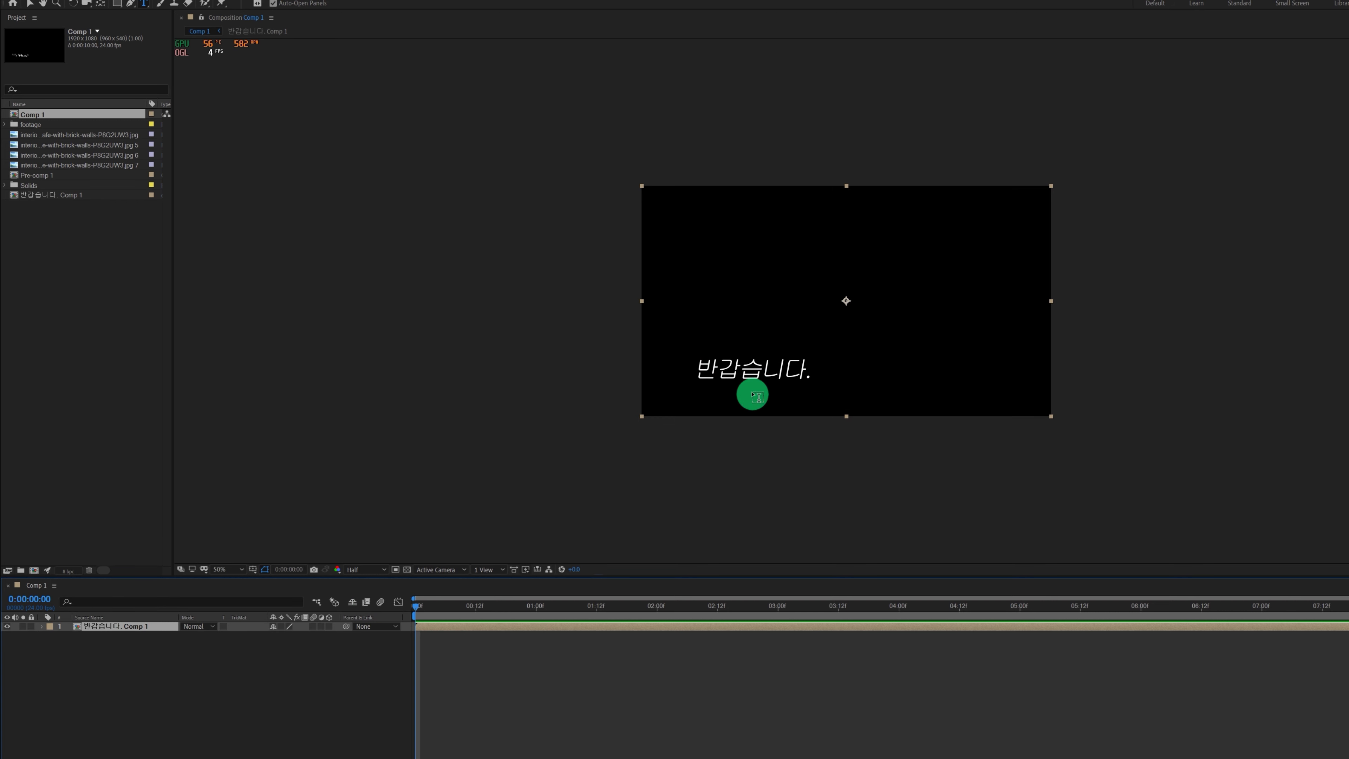
Duplicate the 반갑습니다. Comp 1 layer four times and spread the copies over the upper and right parts of the frame.
{"action": "key", "text": "ctrl+d"}
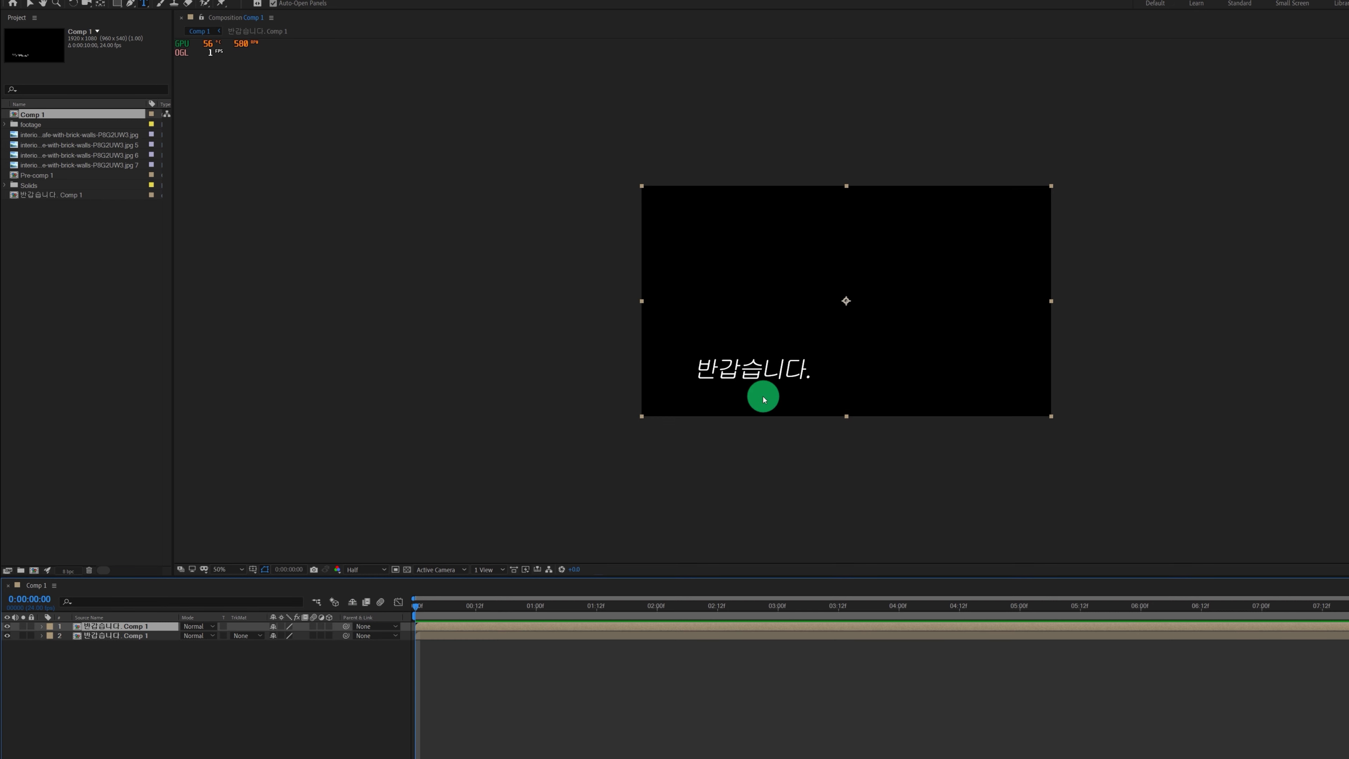
{"action": "key", "text": "v"}
{"action": "left_click_drag", "start_coordinate": [763, 399], "coordinate": [789, 304]}
{"action": "key", "text": "ctrl+d"}
{"action": "left_click_drag", "start_coordinate": [931, 262], "coordinate": [1044, 340]}
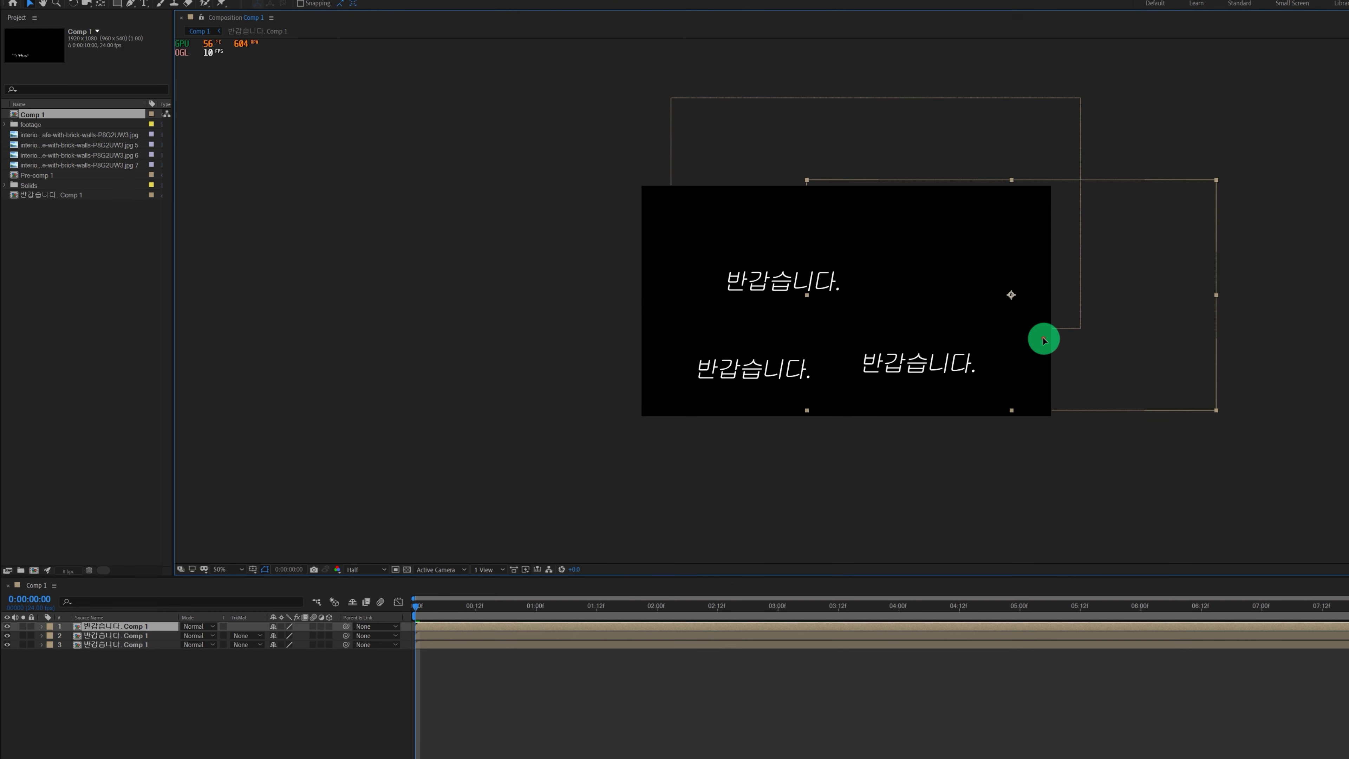
{"action": "key", "text": "ctrl+d"}
{"action": "left_click_drag", "start_coordinate": [975, 381], "coordinate": [1004, 253]}
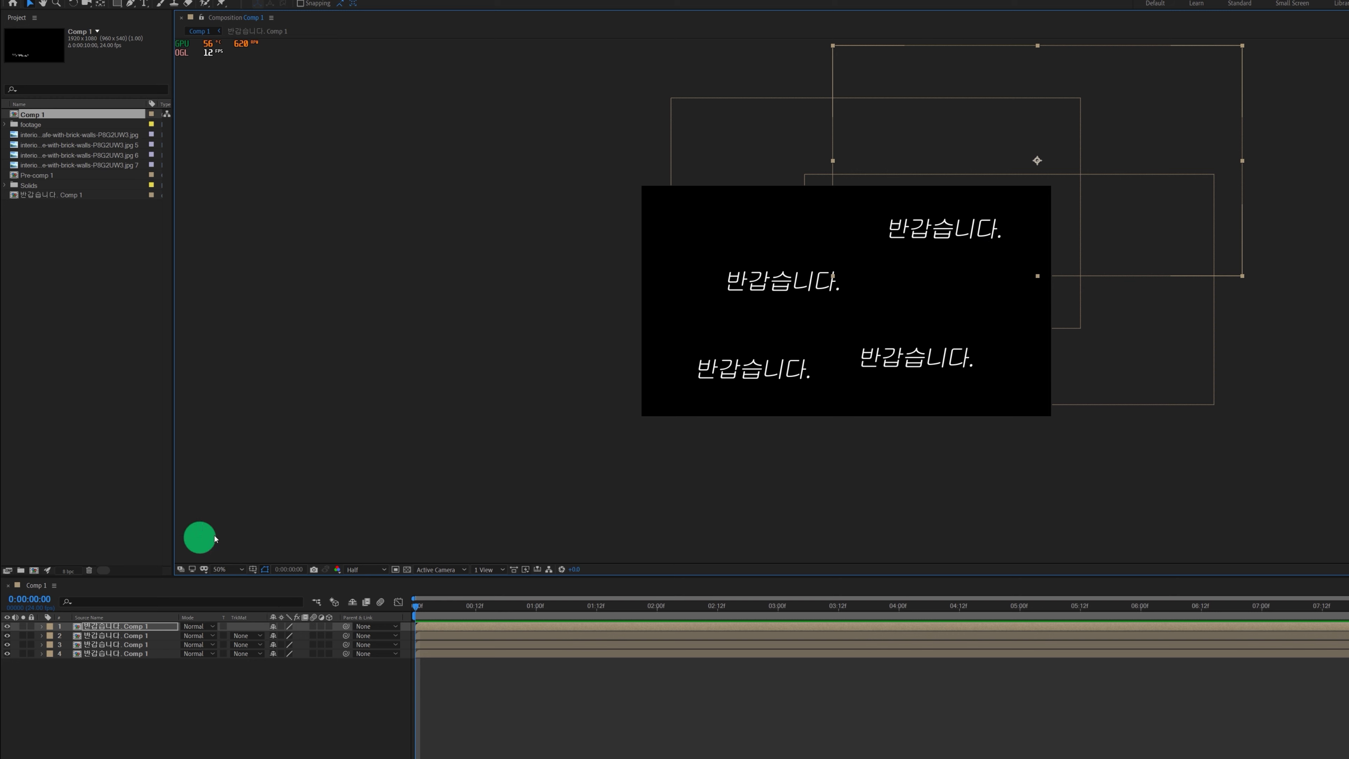
{"action": "key", "text": "ctrl+d"}
{"action": "left_click_drag", "start_coordinate": [1110, 253], "coordinate": [1114, 289]}
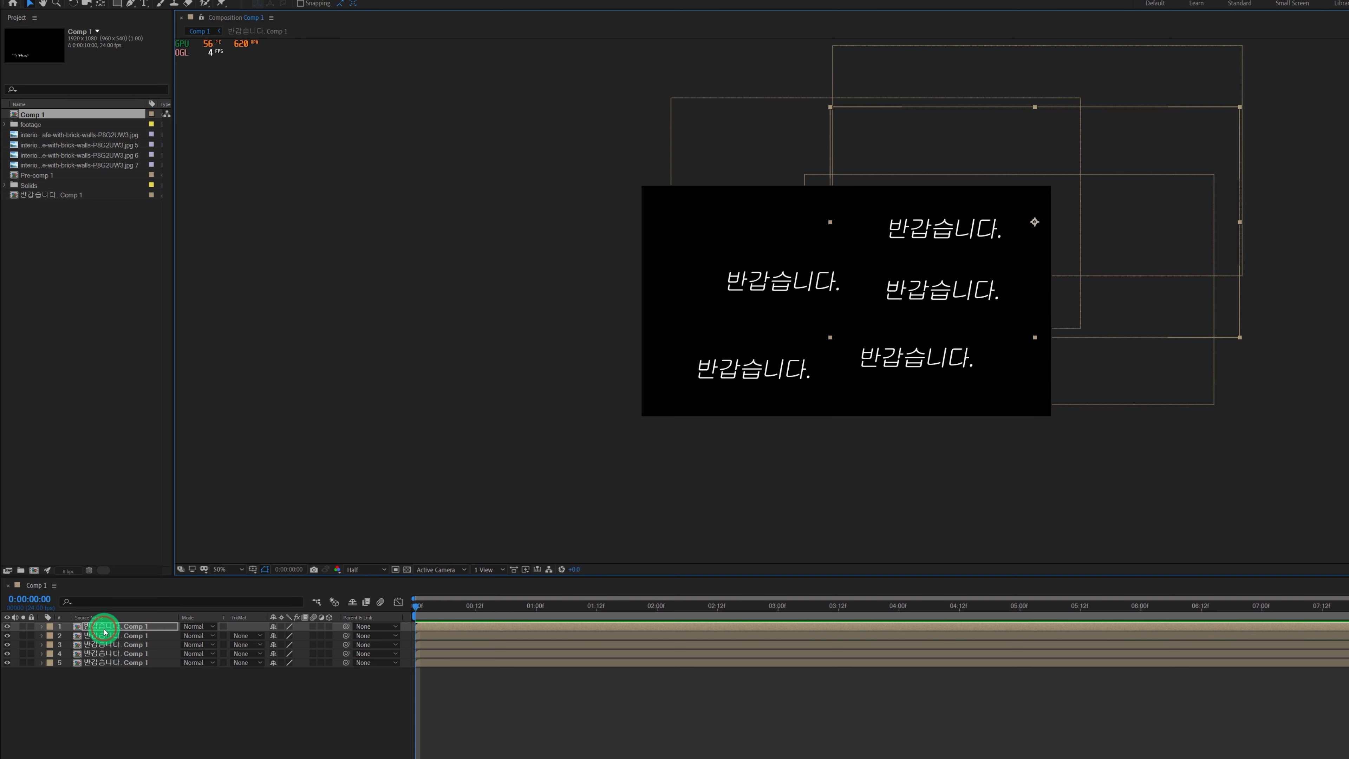
Open the nested 반갑습니다. Comp 1, change its text to 안녕하세요, and return to Comp 1.
{"action": "left_click_drag", "start_coordinate": [104, 631], "coordinate": [119, 631]}
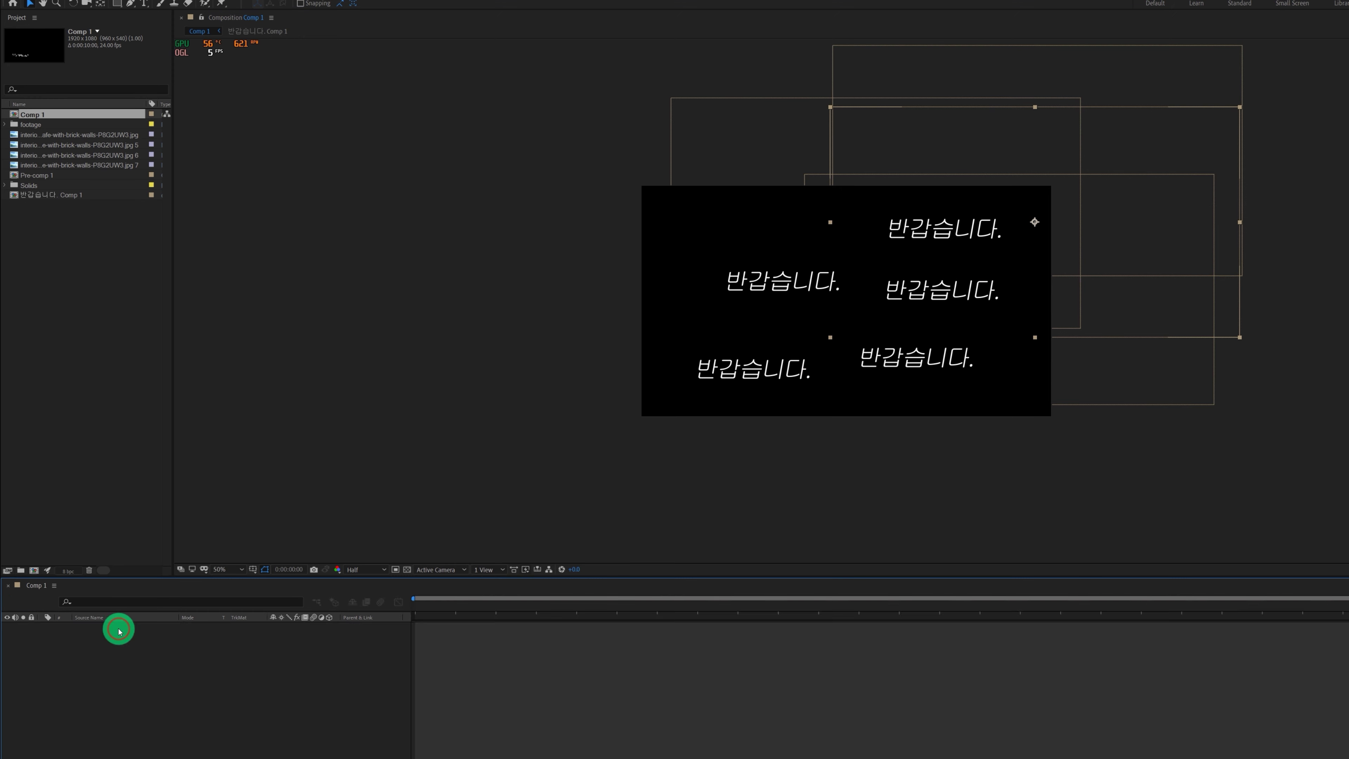
{"action": "double_click", "coordinate": [108, 627]}
{"action": "left_click", "coordinate": [784, 366]}
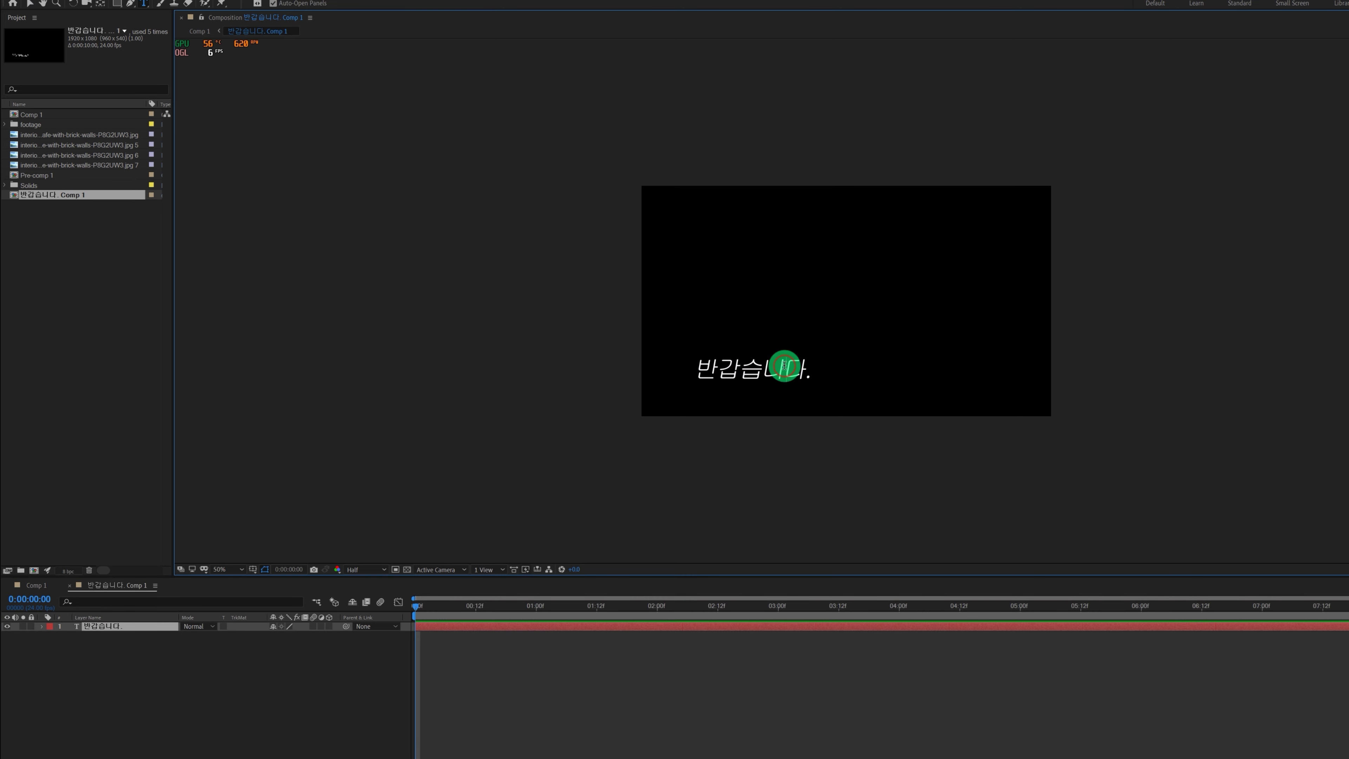
{"action": "key", "text": "ctrl+a"}
{"action": "type", "text": "안녕하세요"}
{"action": "key", "text": "KP_Enter"}
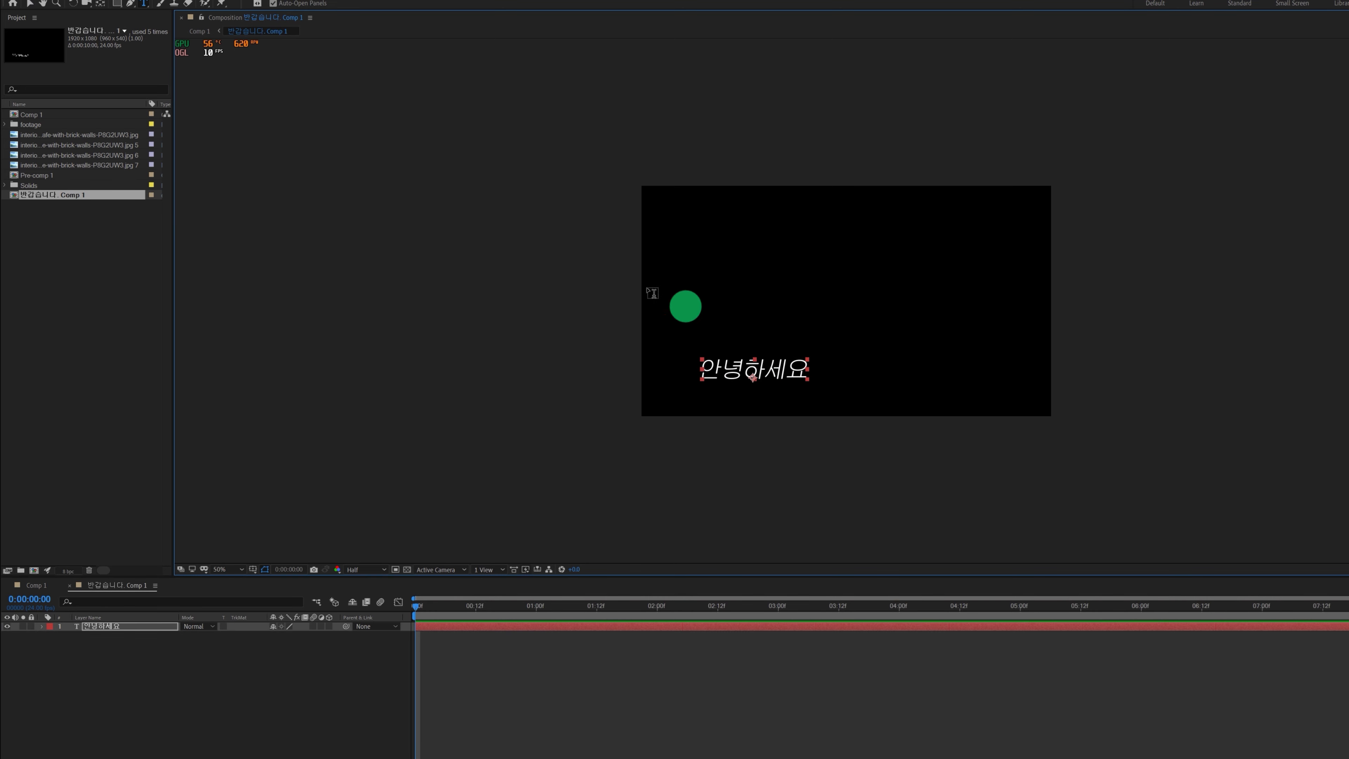
{"action": "left_click", "coordinate": [201, 30]}
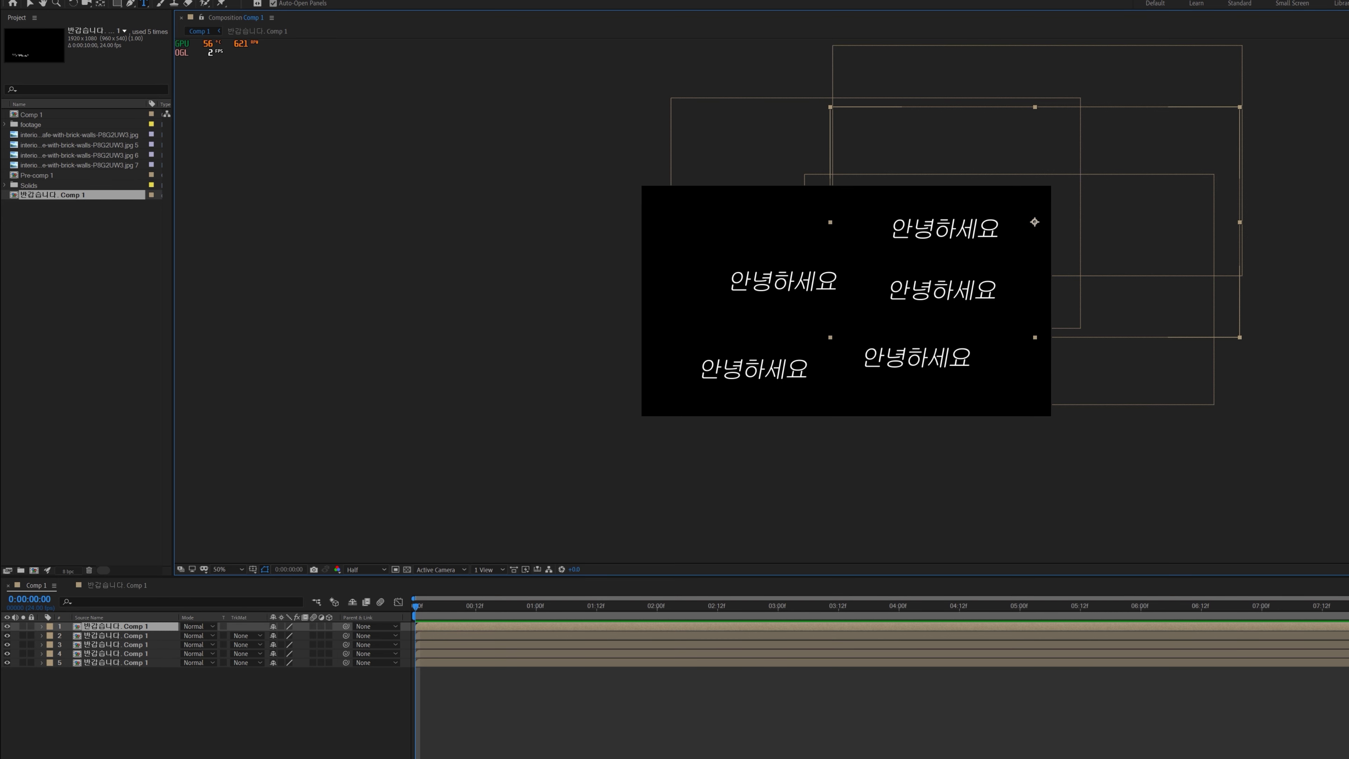
{"action": "left_click", "coordinate": [182, 672]}
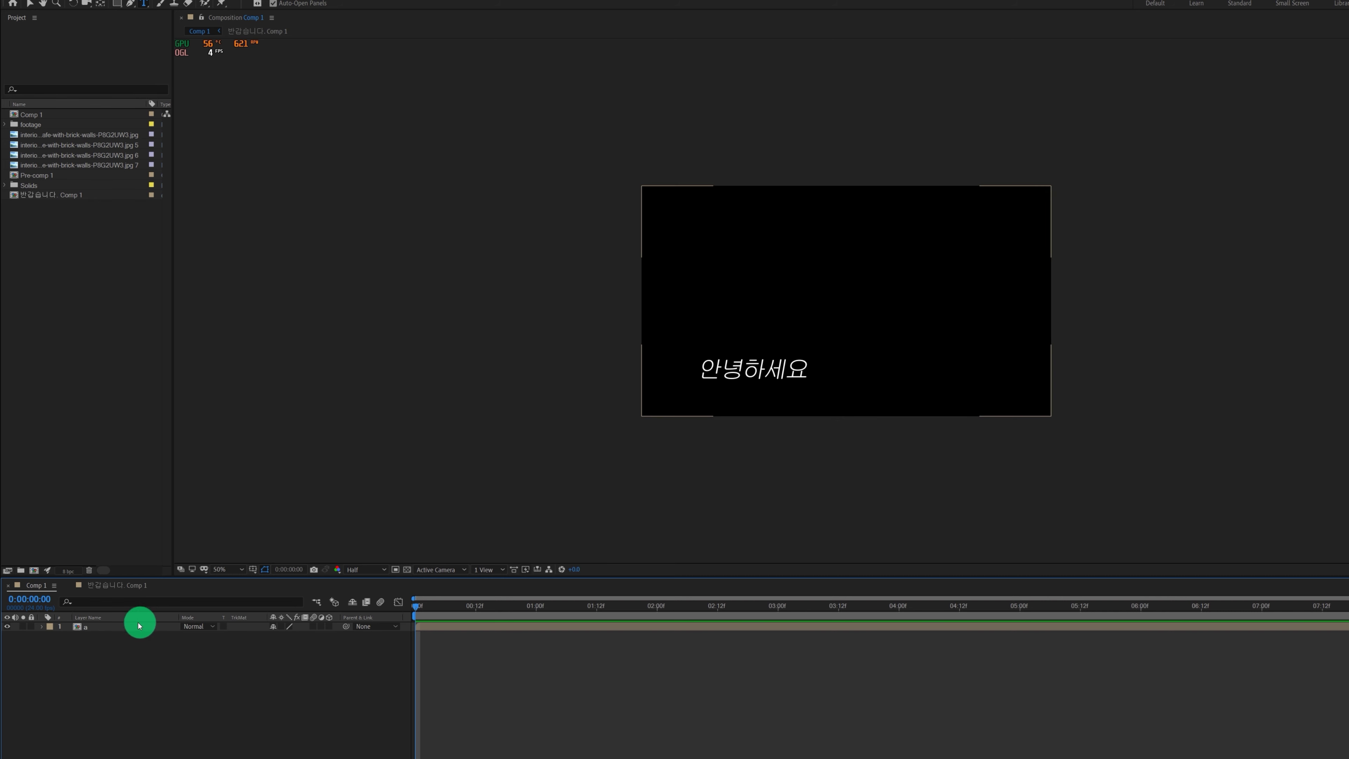
Duplicate the nested composition layer a five times in Comp 1.
{"action": "left_click", "coordinate": [127, 627]}
{"action": "left_click", "coordinate": [134, 627]}
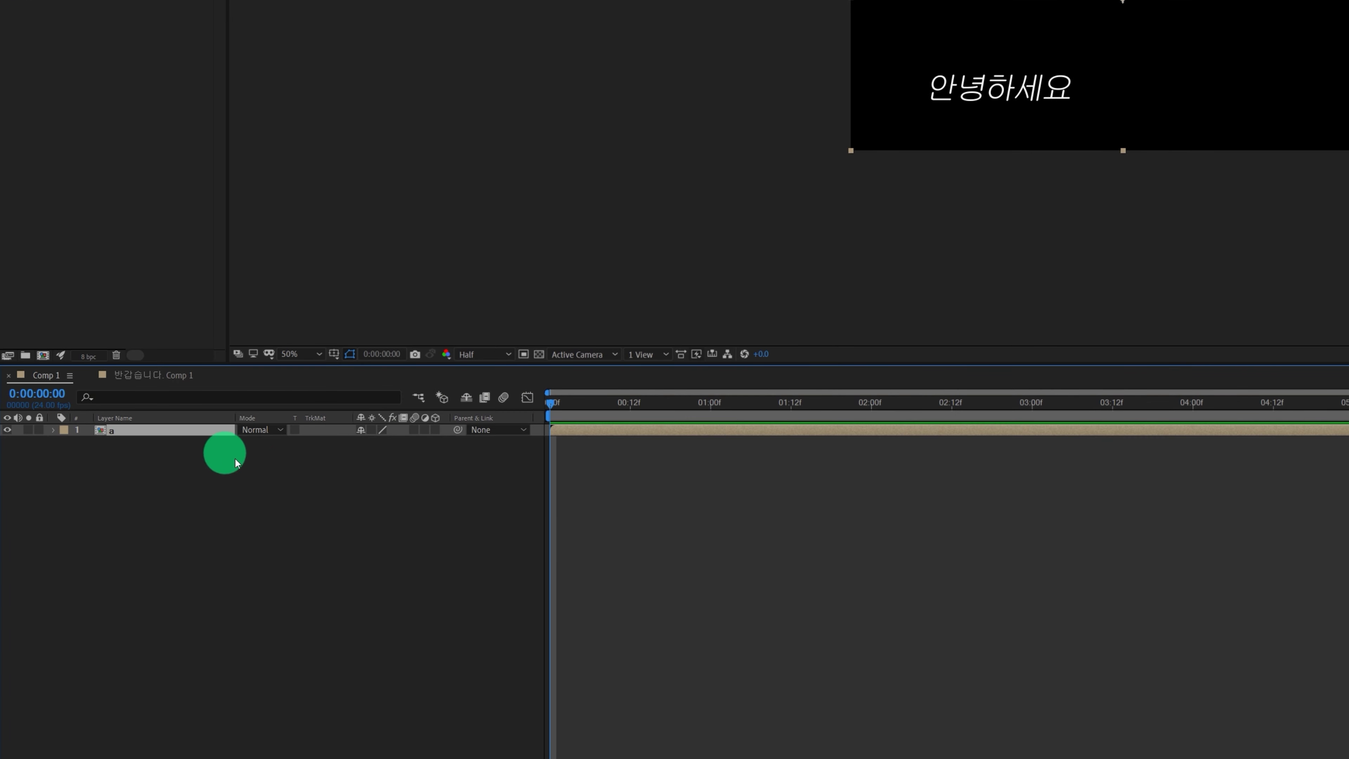
{"action": "key", "text": "ctrl+d"}
{"action": "key", "text": "ctrl+d"}
{"action": "key", "text": "ctrl+d"}
{"action": "key", "text": "ctrl+d"}
{"action": "key", "text": "ctrl+d"}
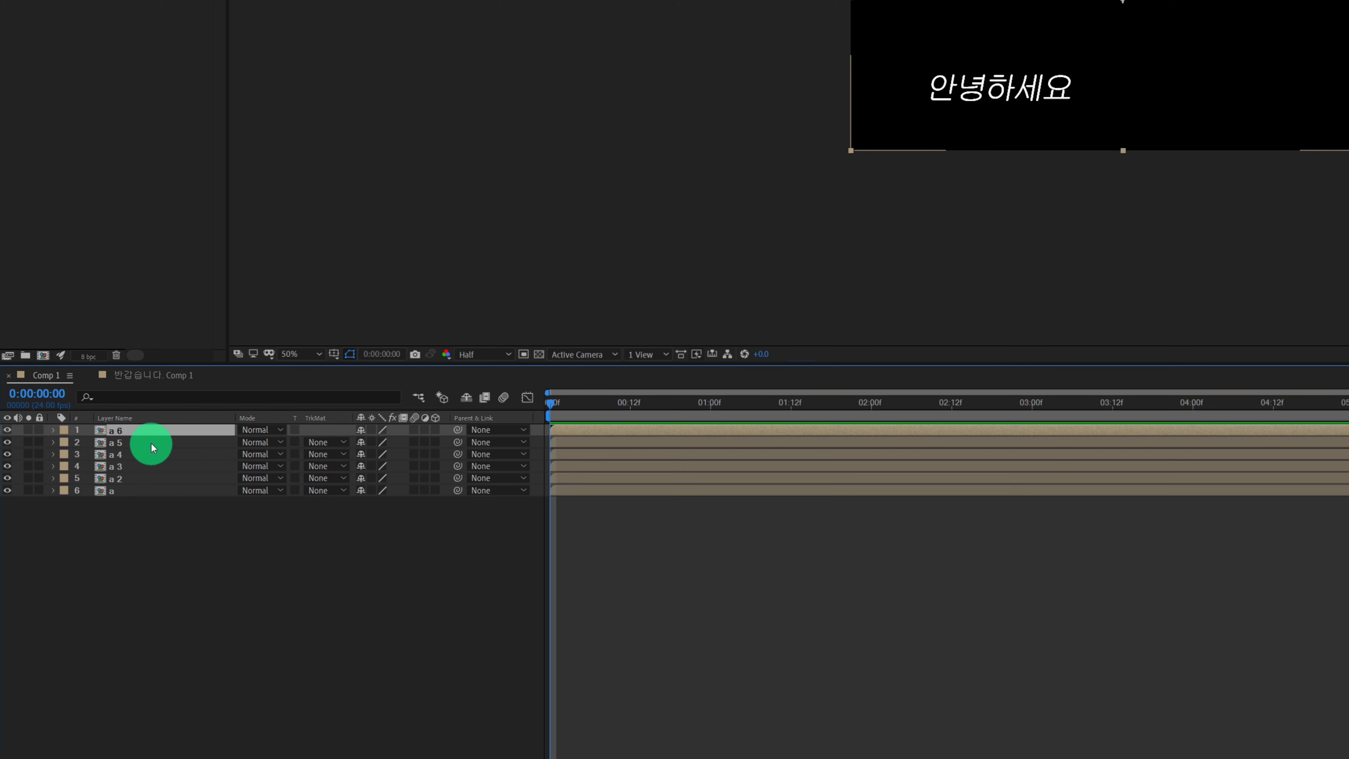
Open the nested composition behind the original layer a and select its 안녕하세요 text layer.
{"action": "left_click", "coordinate": [125, 490]}
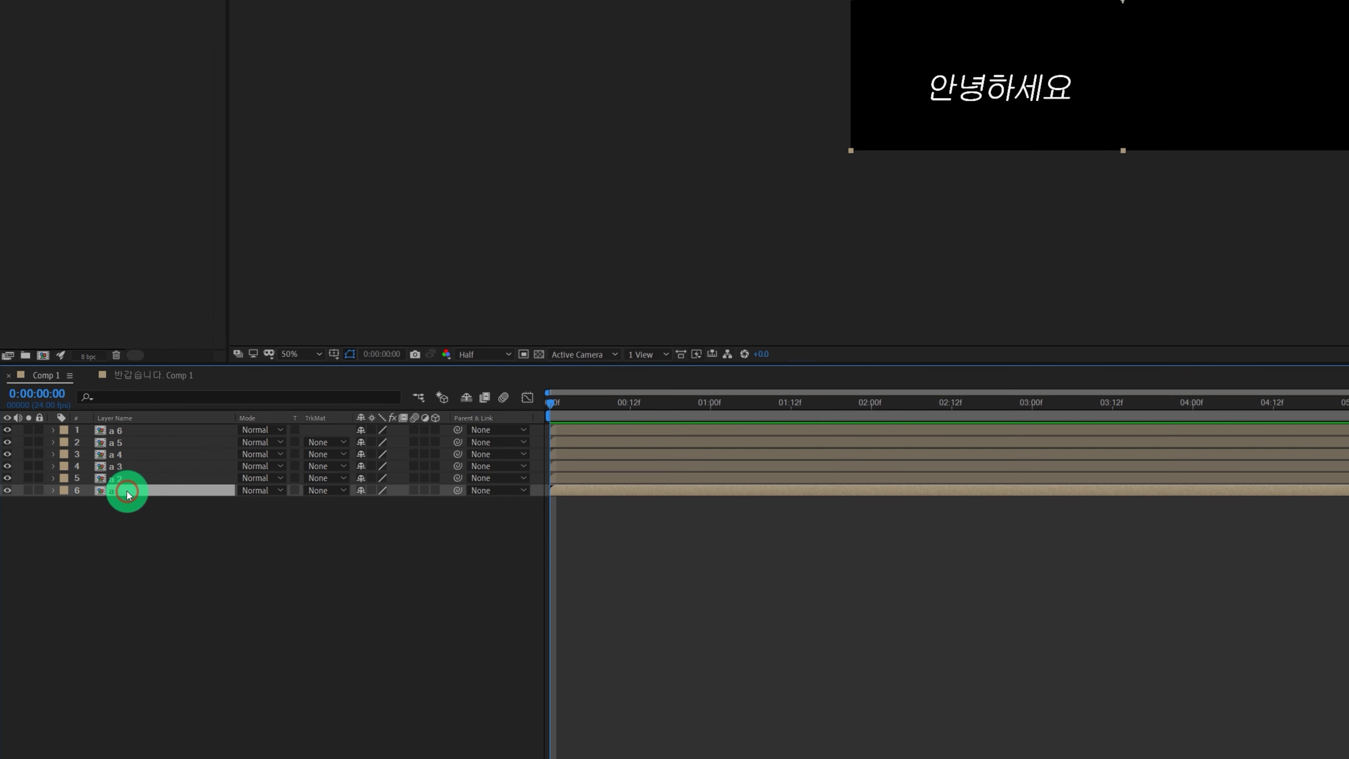
{"action": "double_click", "coordinate": [136, 492]}
{"action": "left_click", "coordinate": [139, 430]}
{"action": "key", "text": "Return"}
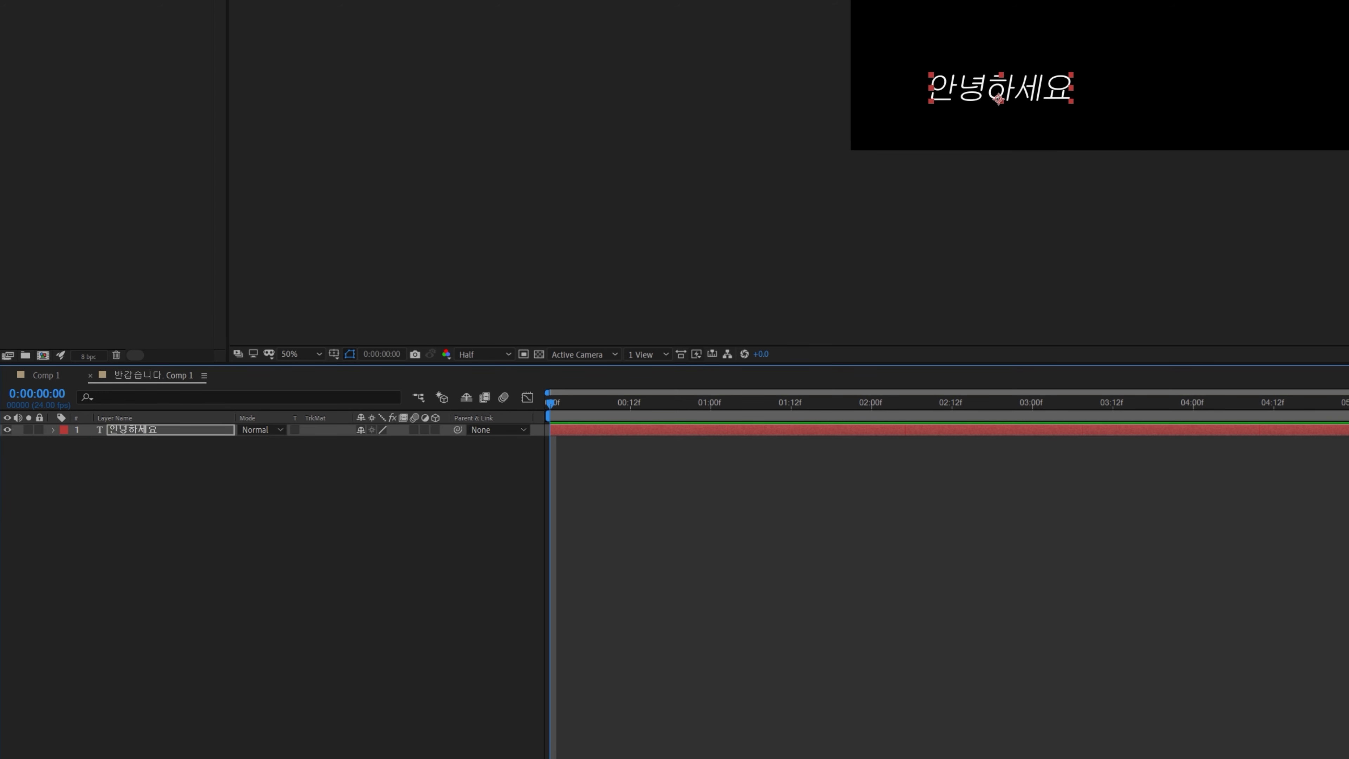
{"action": "left_click", "coordinate": [524, 240]}
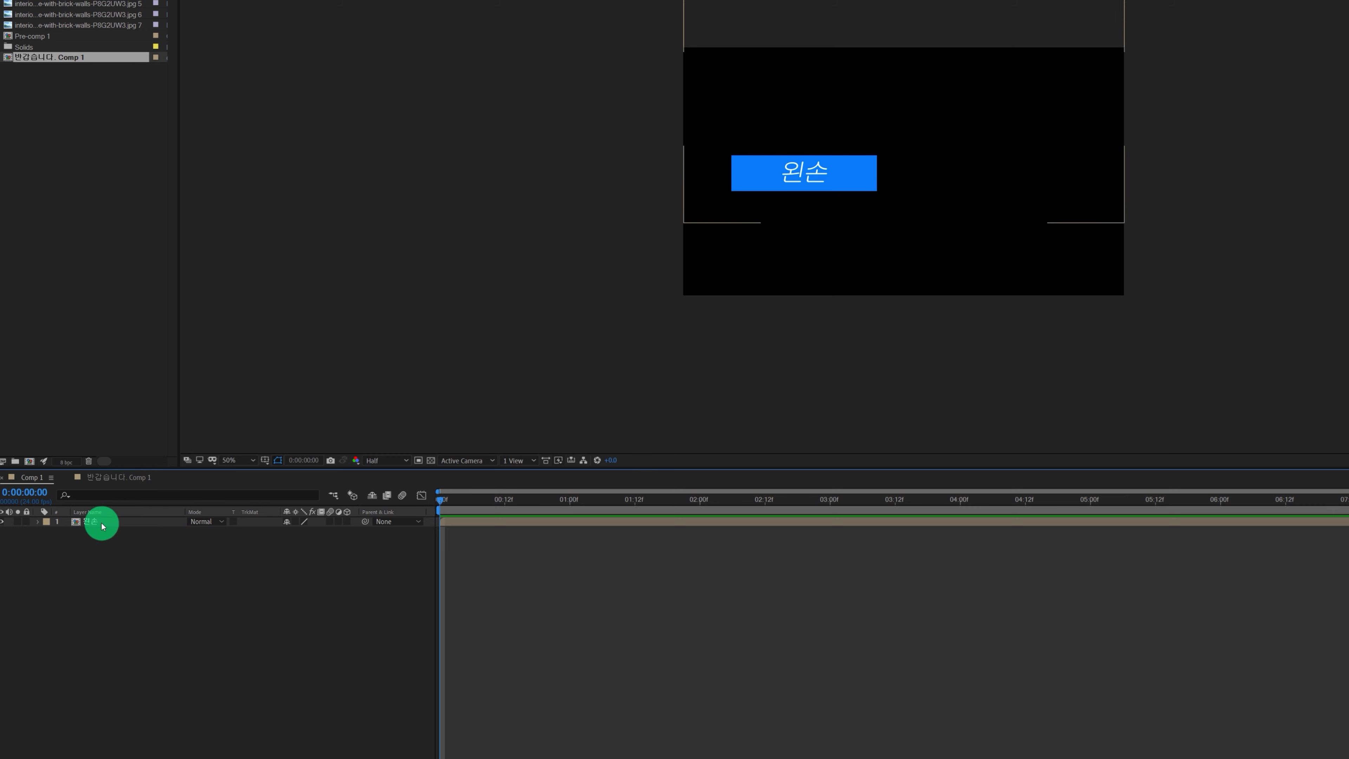
Duplicate the 왼손 layer in Comp 1 and move the copy to the right of the original at the same height.
{"action": "left_click", "coordinate": [103, 526]}
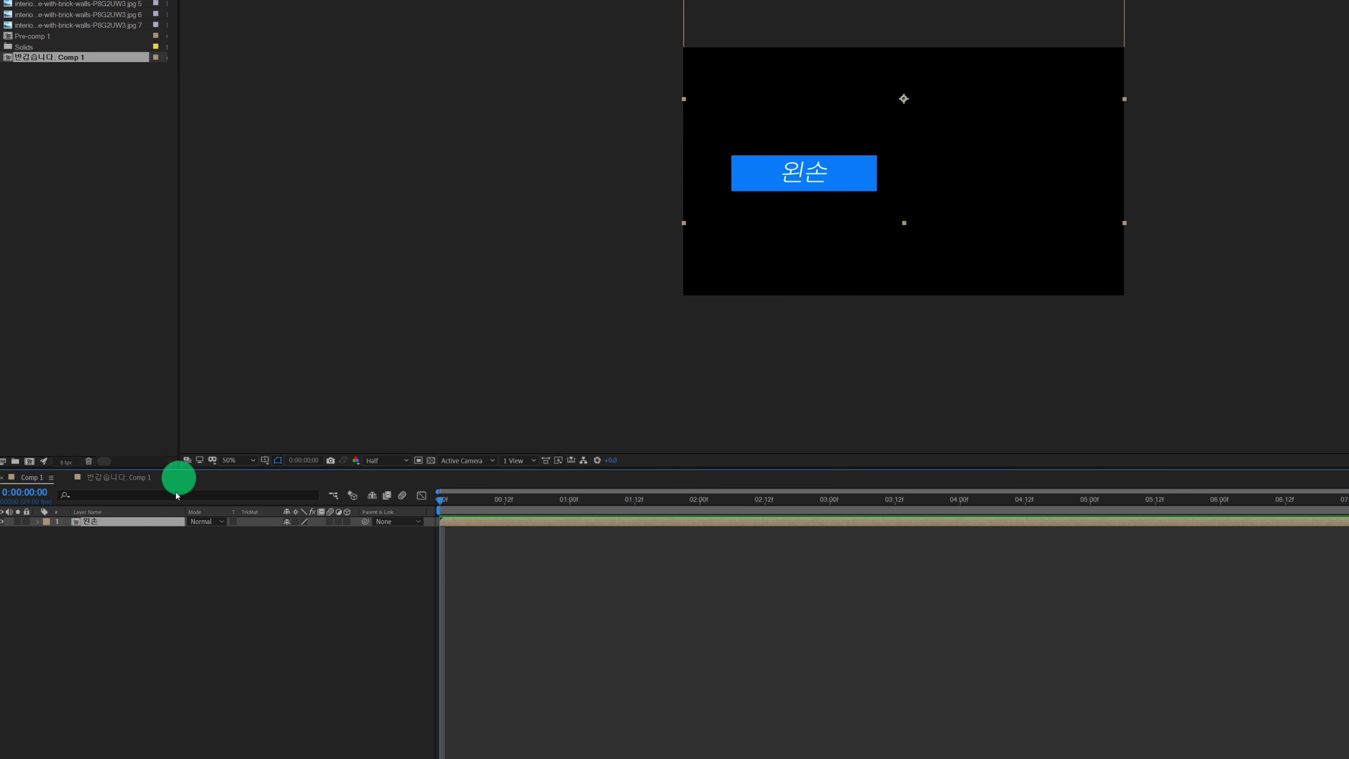
{"action": "left_click", "coordinate": [98, 548]}
{"action": "left_click", "coordinate": [91, 522]}
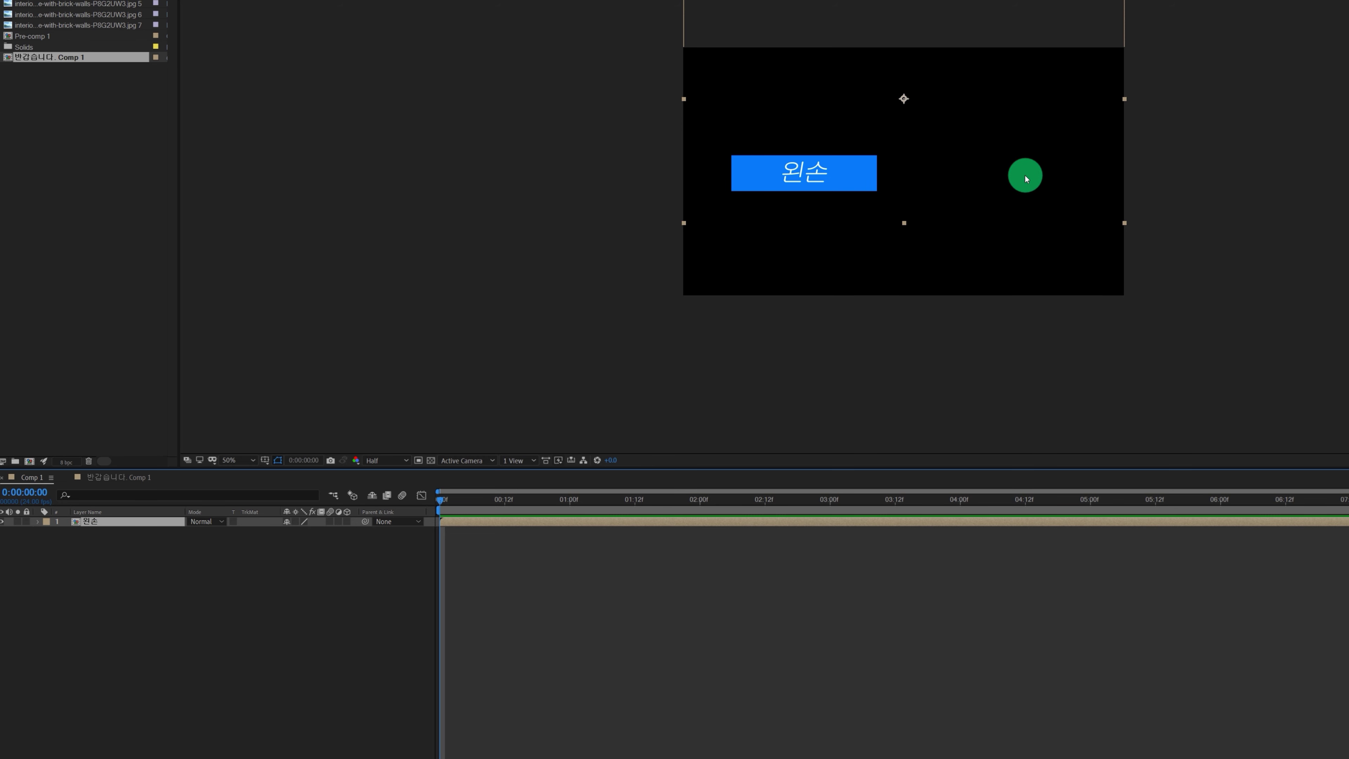
{"action": "left_click", "coordinate": [95, 532]}
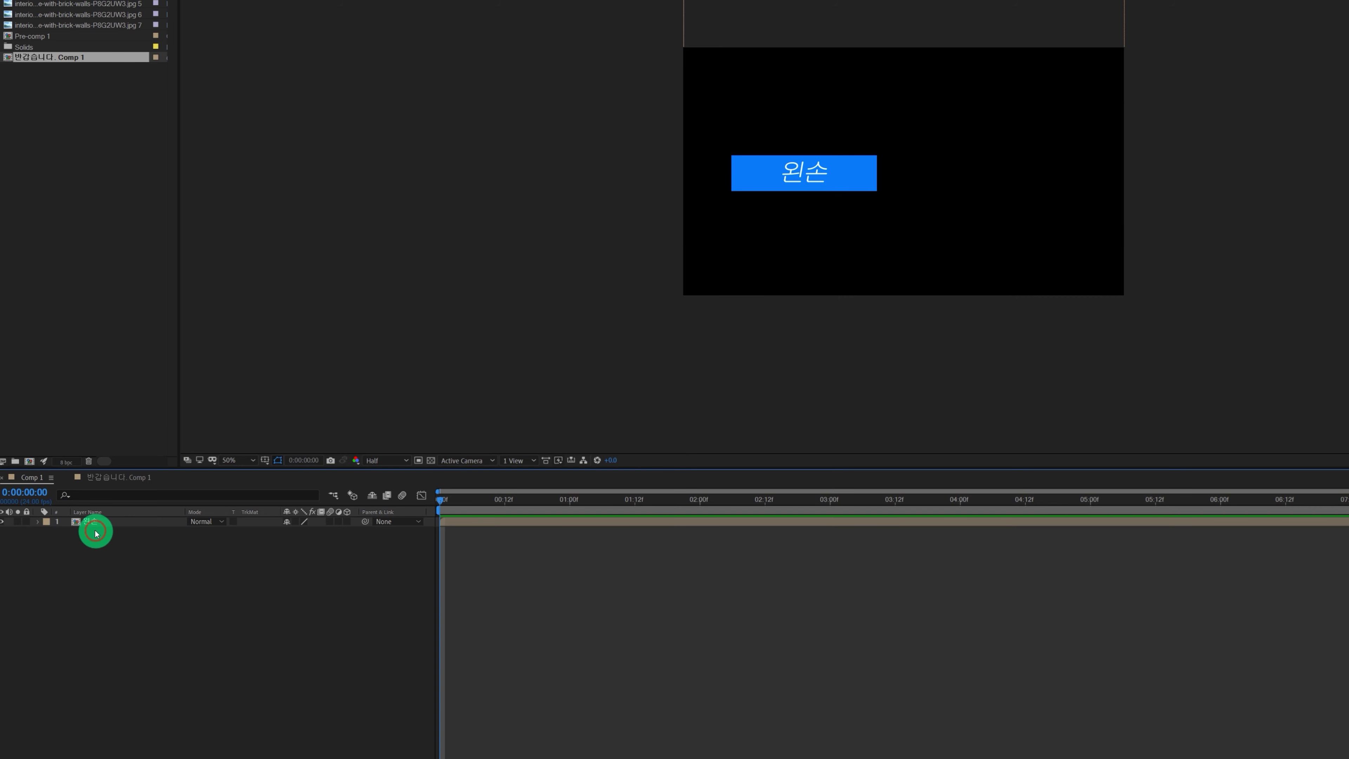
{"action": "left_click", "coordinate": [104, 522]}
{"action": "key", "text": "ctrl+d"}
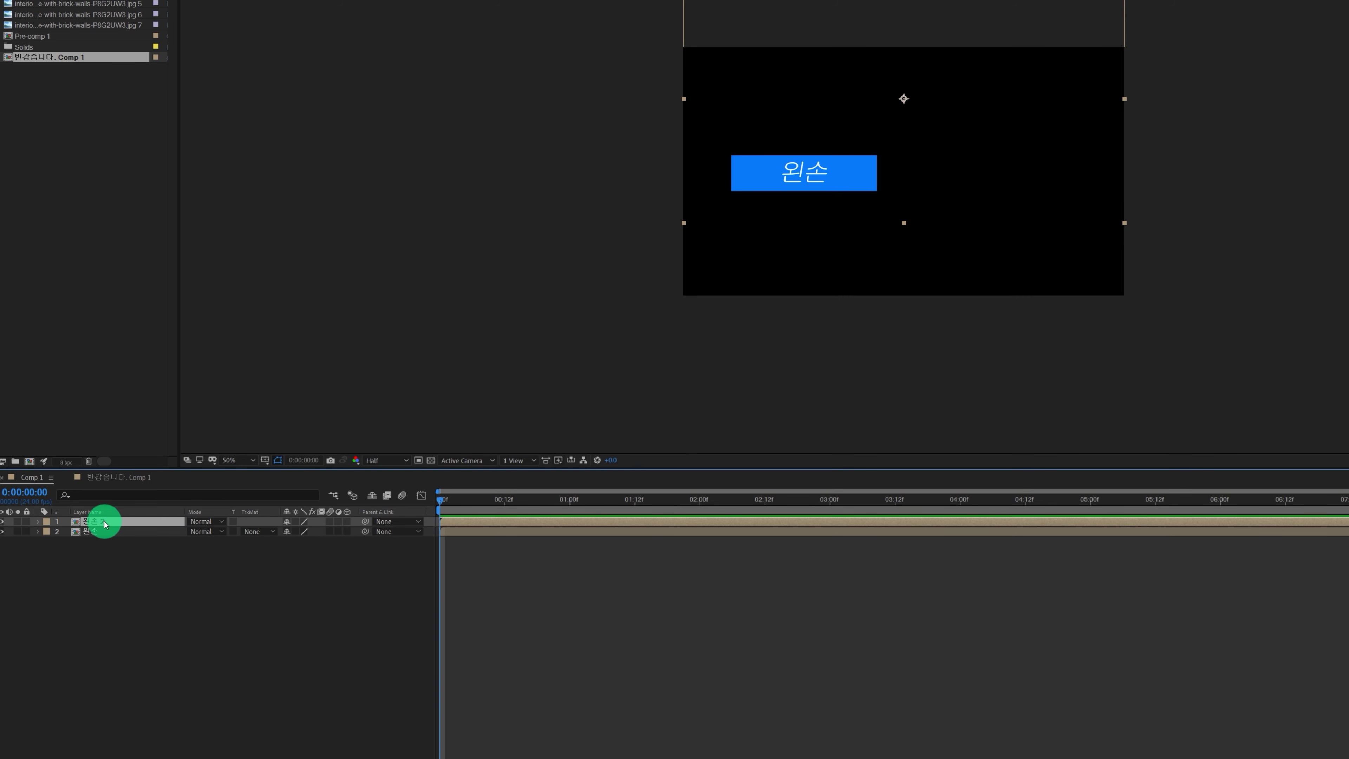
{"action": "left_click_drag", "start_coordinate": [818, 201], "coordinate": [1022, 198]}
{"action": "left_click", "coordinate": [790, 184]}
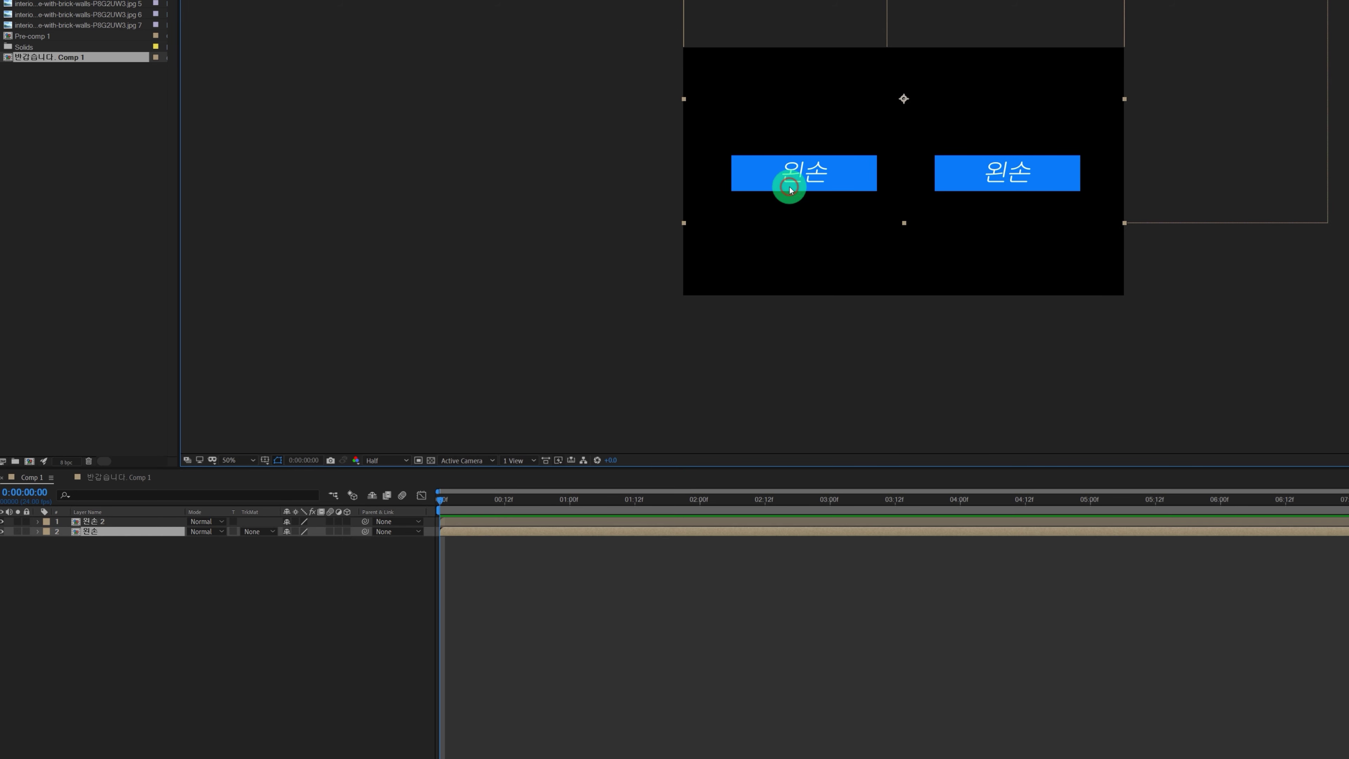
Change the nested composition's text to 오른손, return to Comp 1, and undo the text edit and layer duplication.
{"action": "left_click", "coordinate": [1144, 170]}
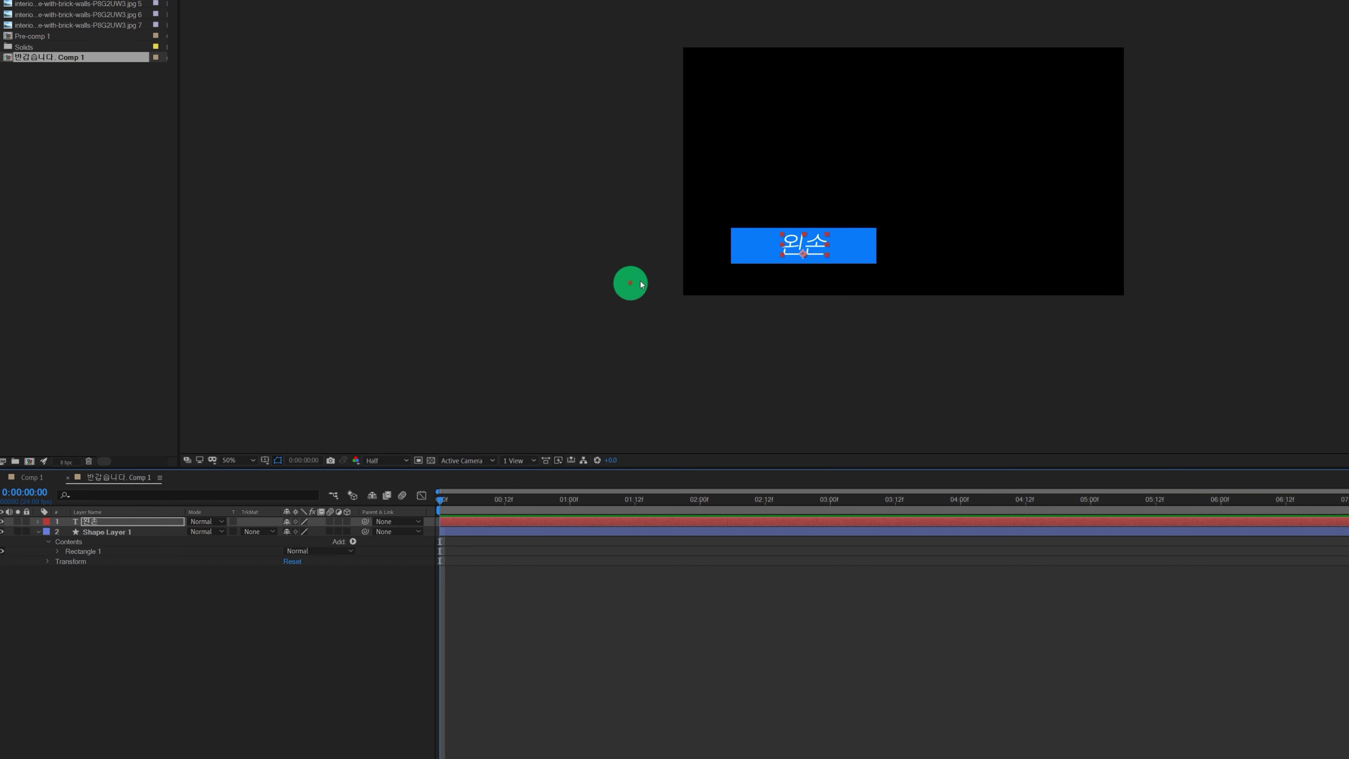
{"action": "double_click", "coordinate": [800, 244]}
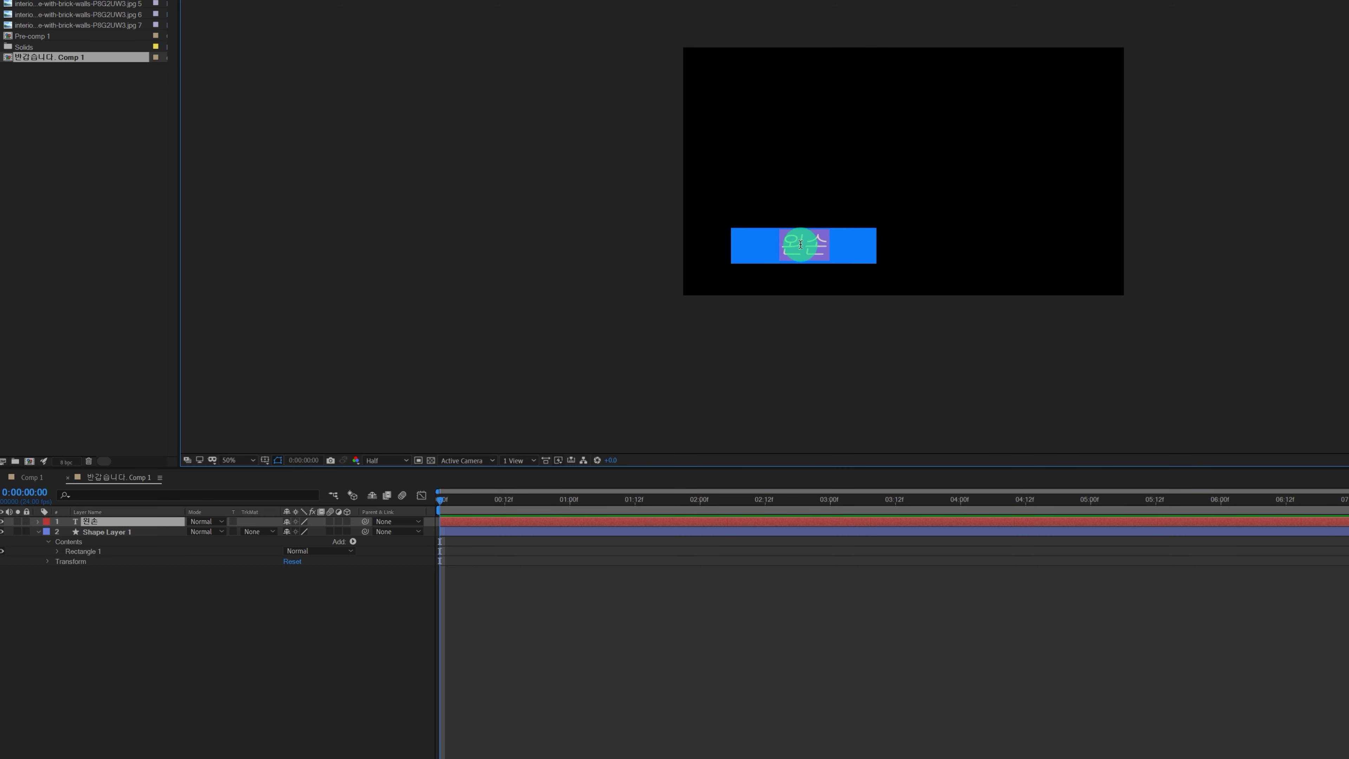
{"action": "type", "text": "오른손"}
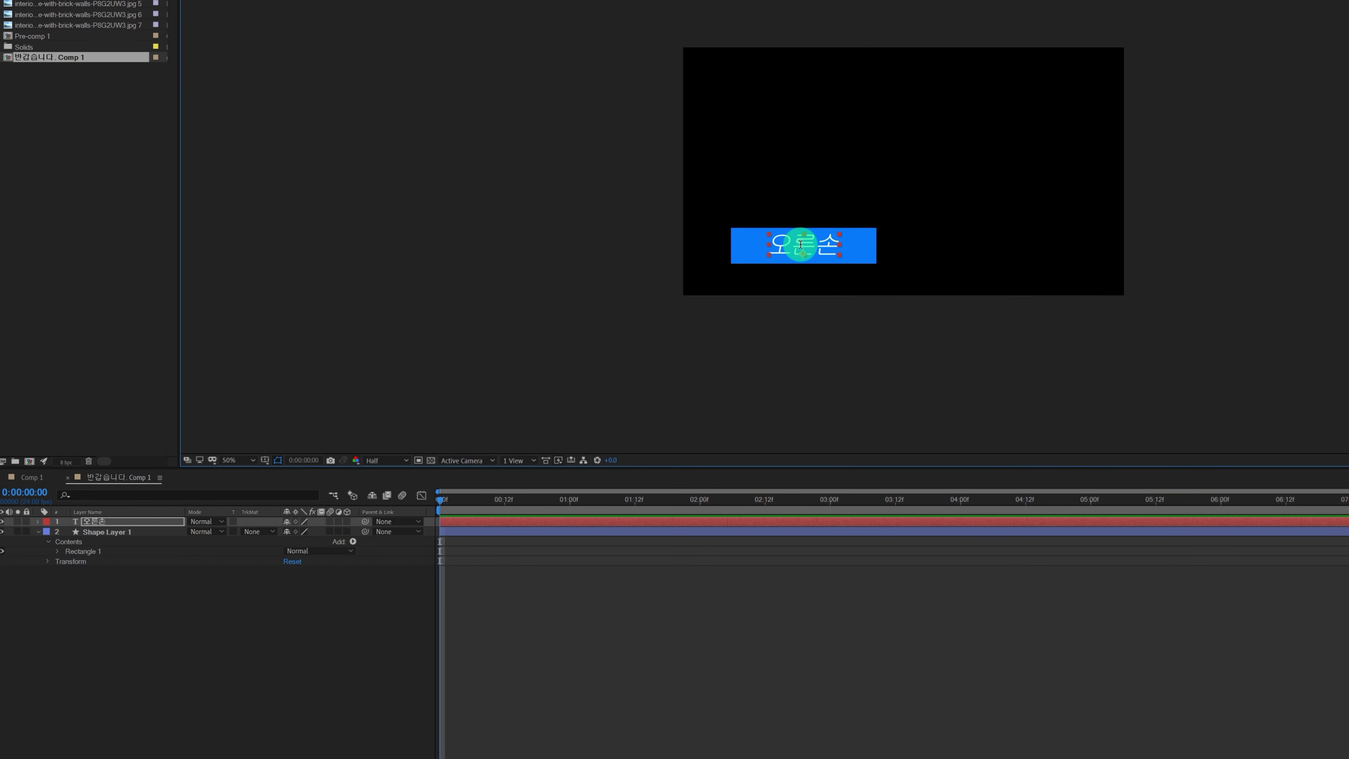
{"action": "left_click", "coordinate": [868, 170]}
{"action": "key", "text": "shift+comma"}
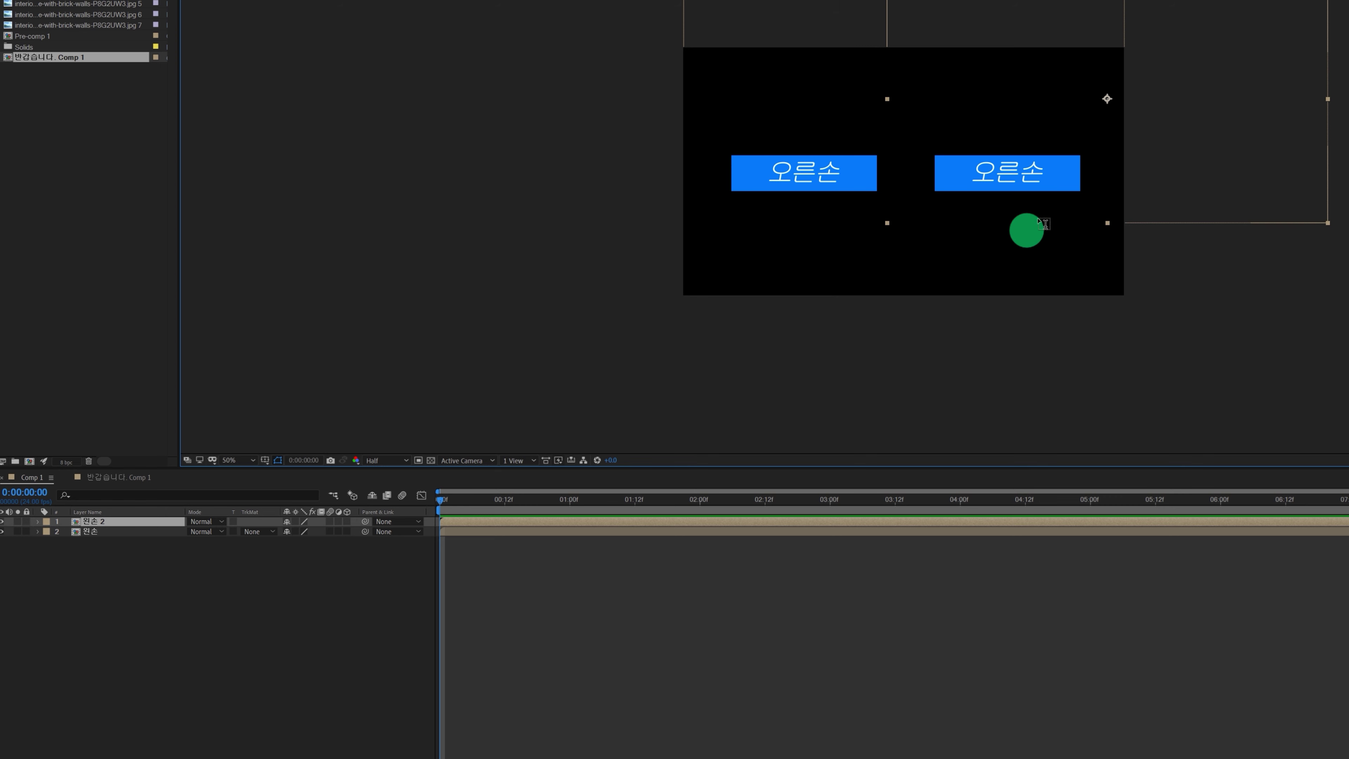
{"action": "key", "text": "ctrl+z"}
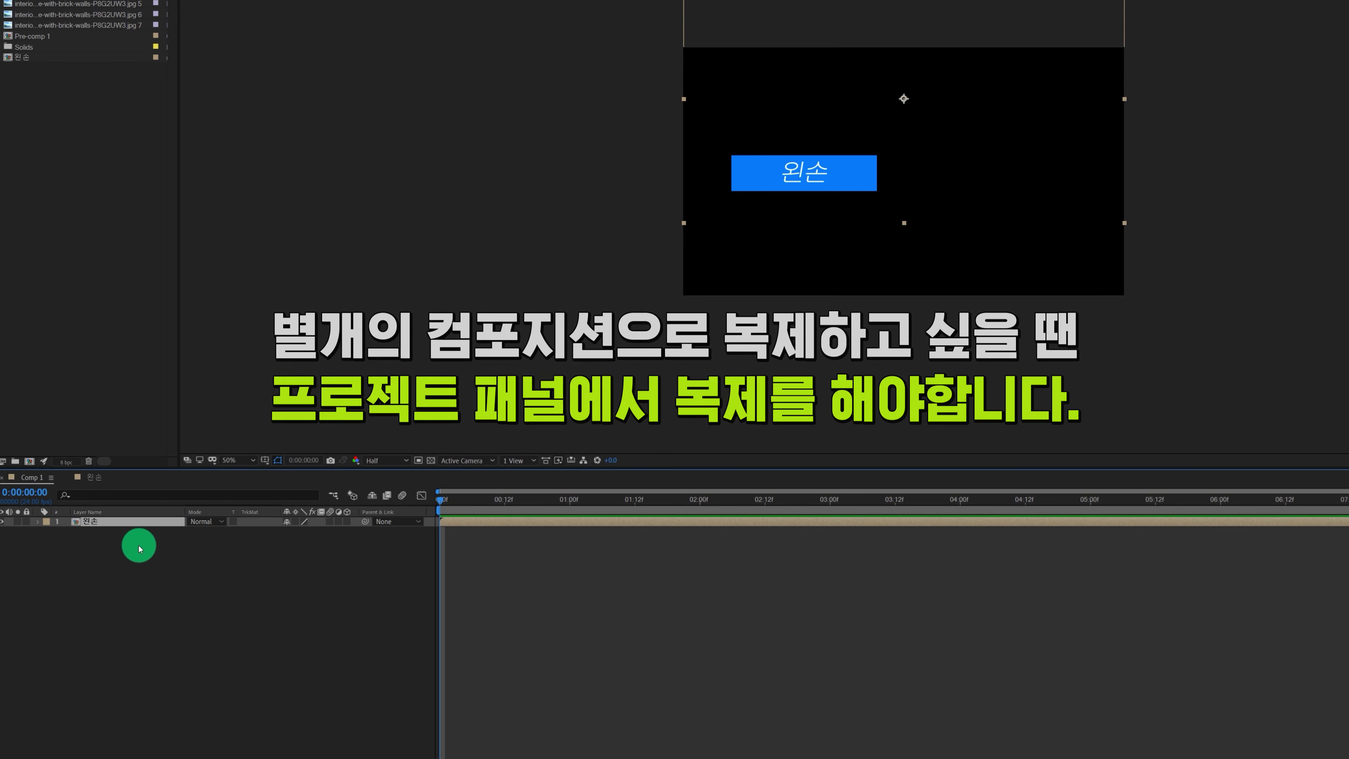
Duplicate the 왼손 composition as a separate project item and select the copy, 왼손 2.
{"action": "left_click", "coordinate": [26, 58]}
{"action": "right_click", "coordinate": [36, 65]}
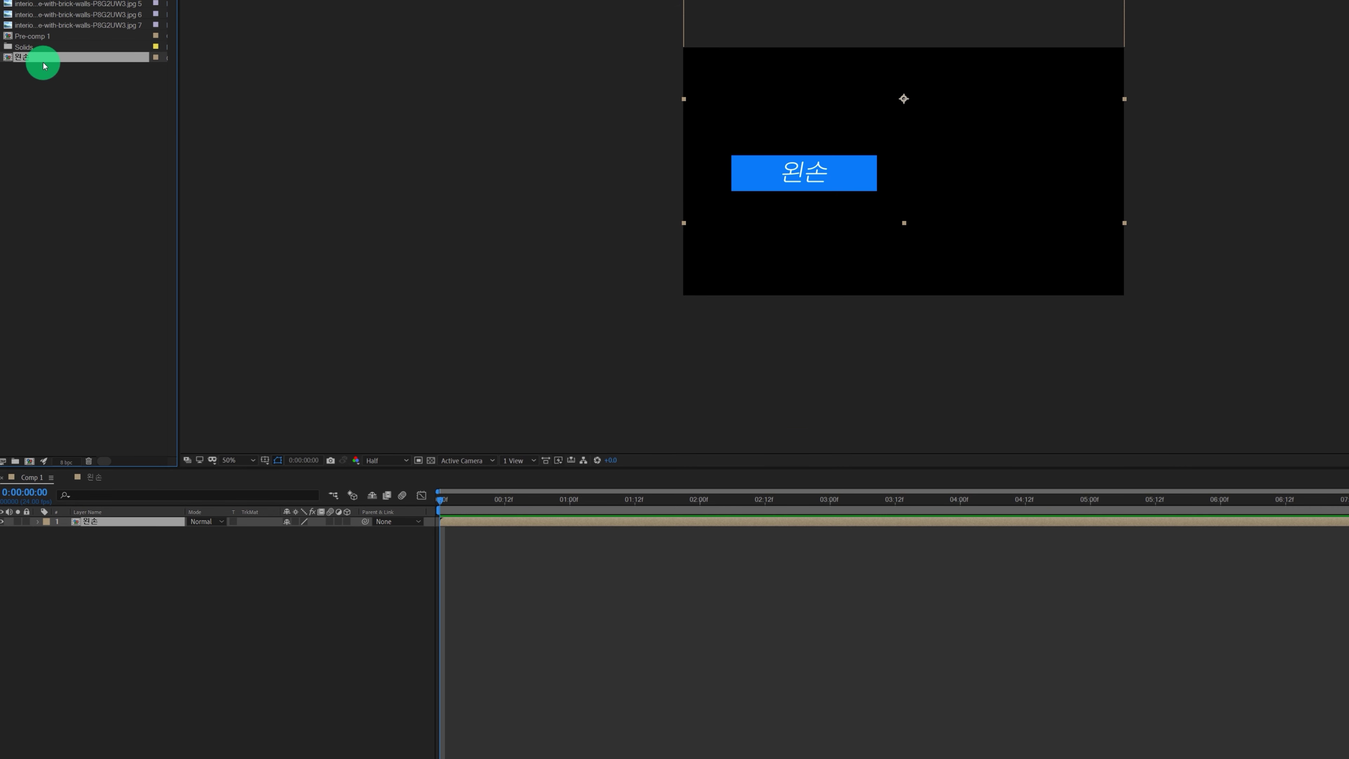
{"action": "key", "text": "ctrl+d"}
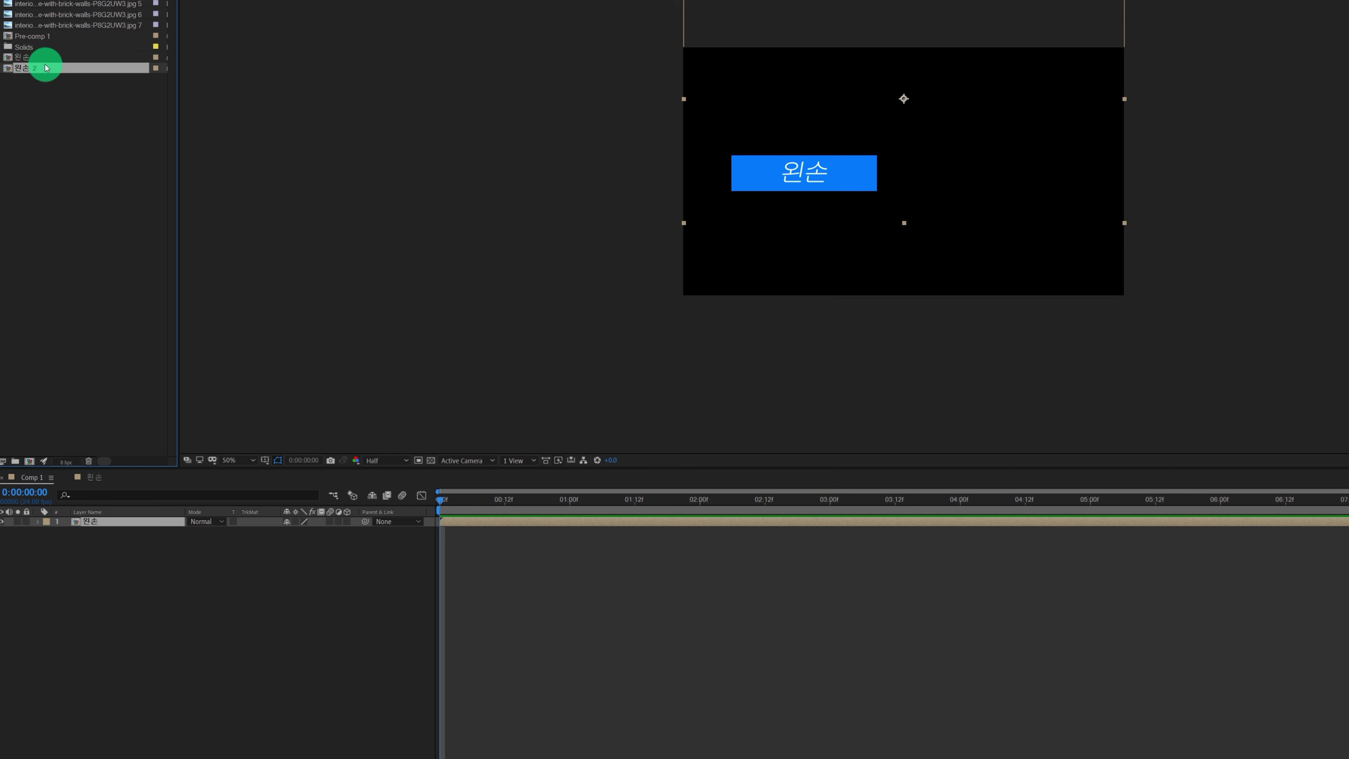
{"action": "left_click", "coordinate": [49, 71]}
{"action": "left_click", "coordinate": [30, 56]}
{"action": "left_click", "coordinate": [60, 68]}
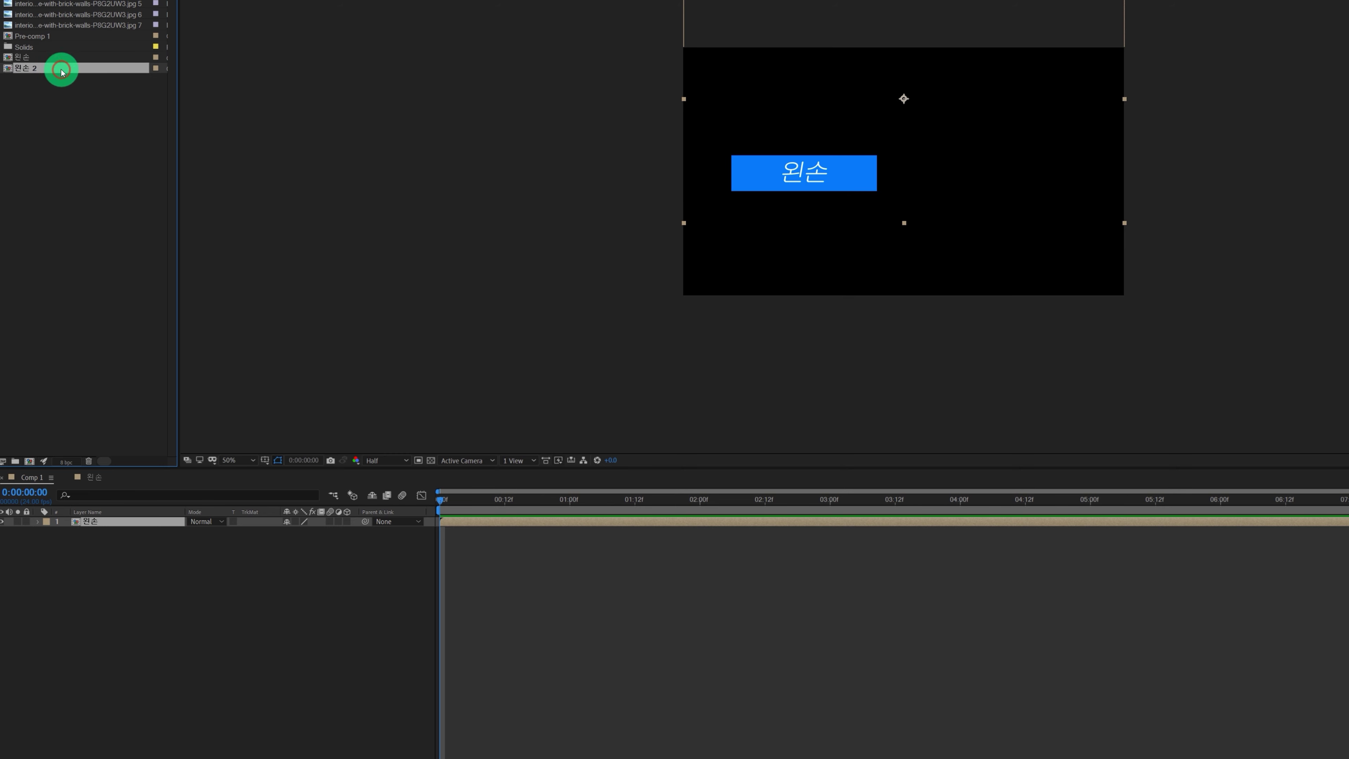
{"action": "left_click", "coordinate": [66, 90]}
{"action": "left_click", "coordinate": [36, 57]}
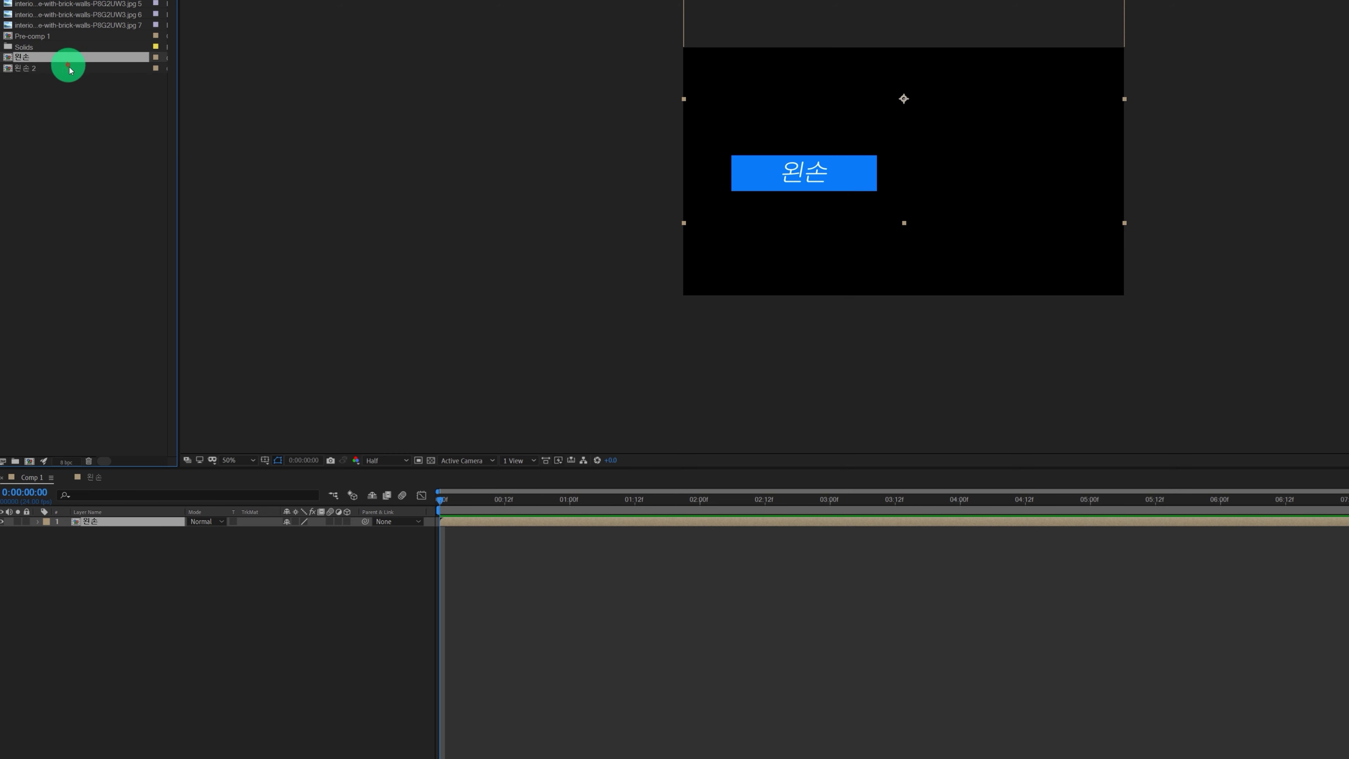
{"action": "left_click", "coordinate": [33, 67]}
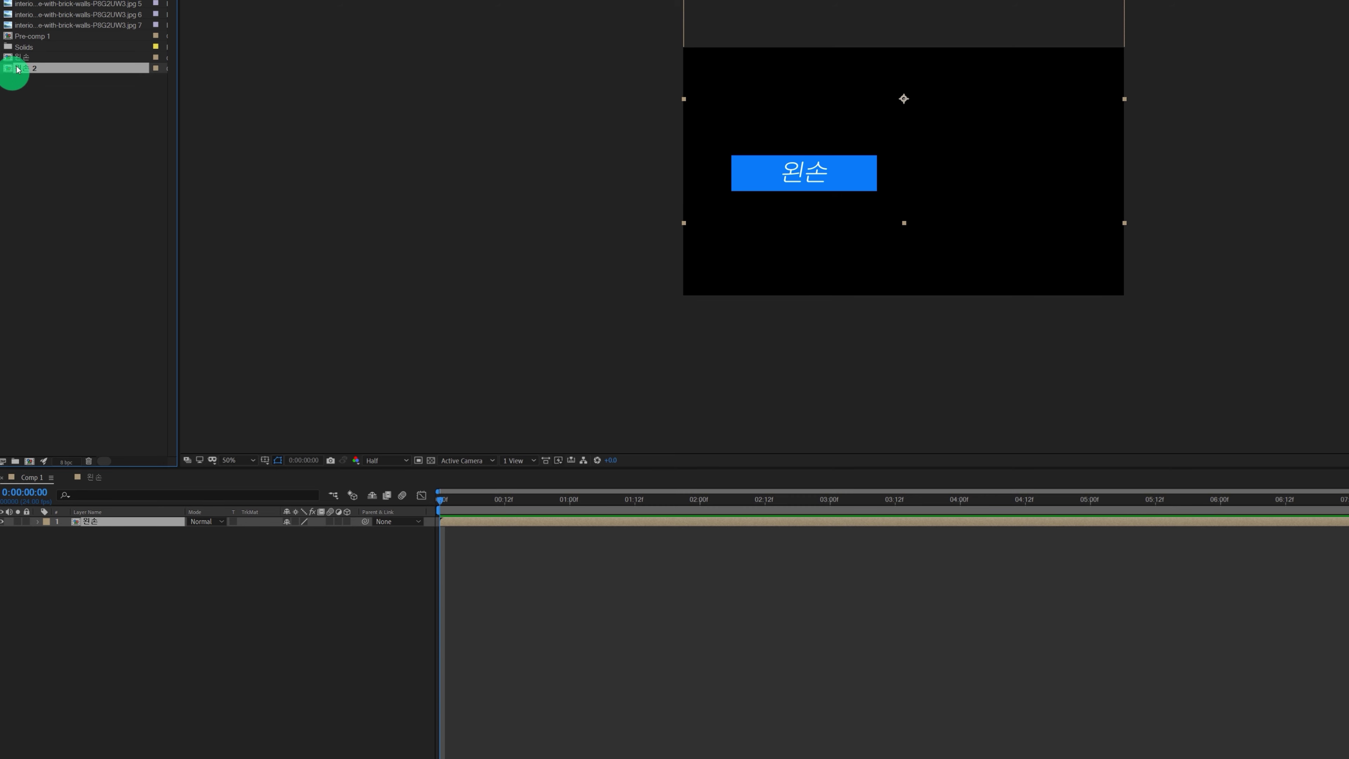
Add the 왼손 2 composition to Comp 1 above the 왼손 layer and move it to the right of the original box.
{"action": "left_click_drag", "start_coordinate": [33, 62], "coordinate": [124, 522]}
{"action": "key", "text": "ctrl+t"}
{"action": "left_click_drag", "start_coordinate": [798, 269], "coordinate": [1015, 182]}
{"action": "key", "text": "Escape"}
{"action": "key", "text": "v"}
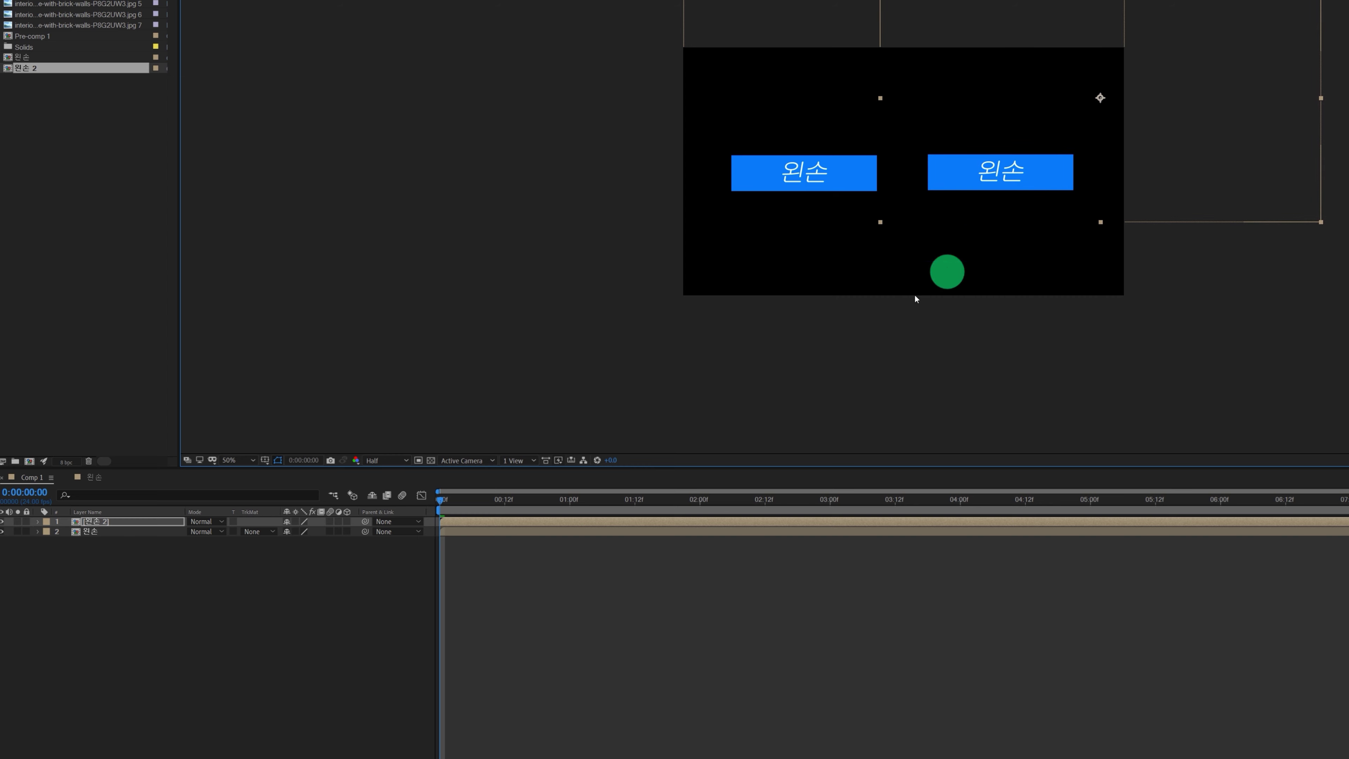
{"action": "left_click", "coordinate": [161, 539]}
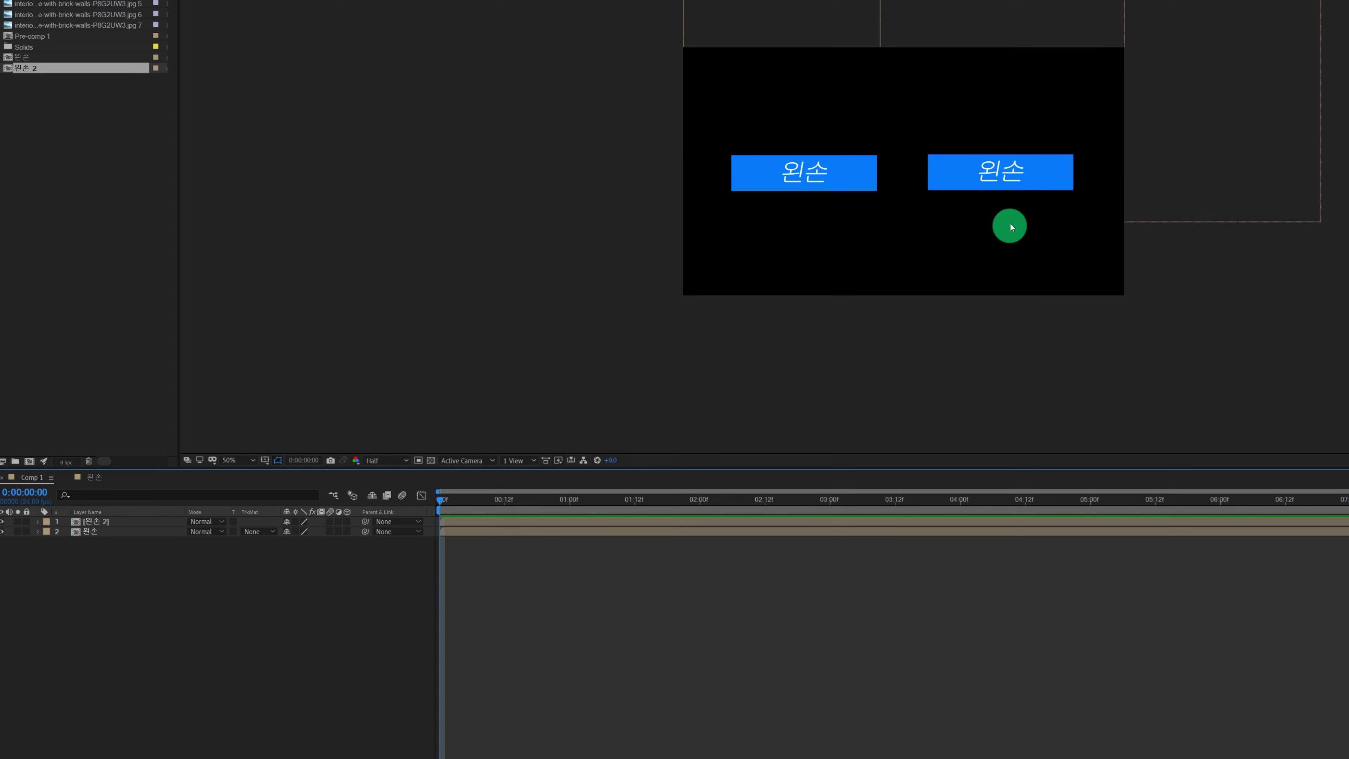
Open the nested 왼손 2 composition, change its text to 오른손, and return to Comp 1.
{"action": "left_click", "coordinate": [1235, 155]}
{"action": "double_click", "coordinate": [1234, 155]}
{"action": "double_click", "coordinate": [792, 238]}
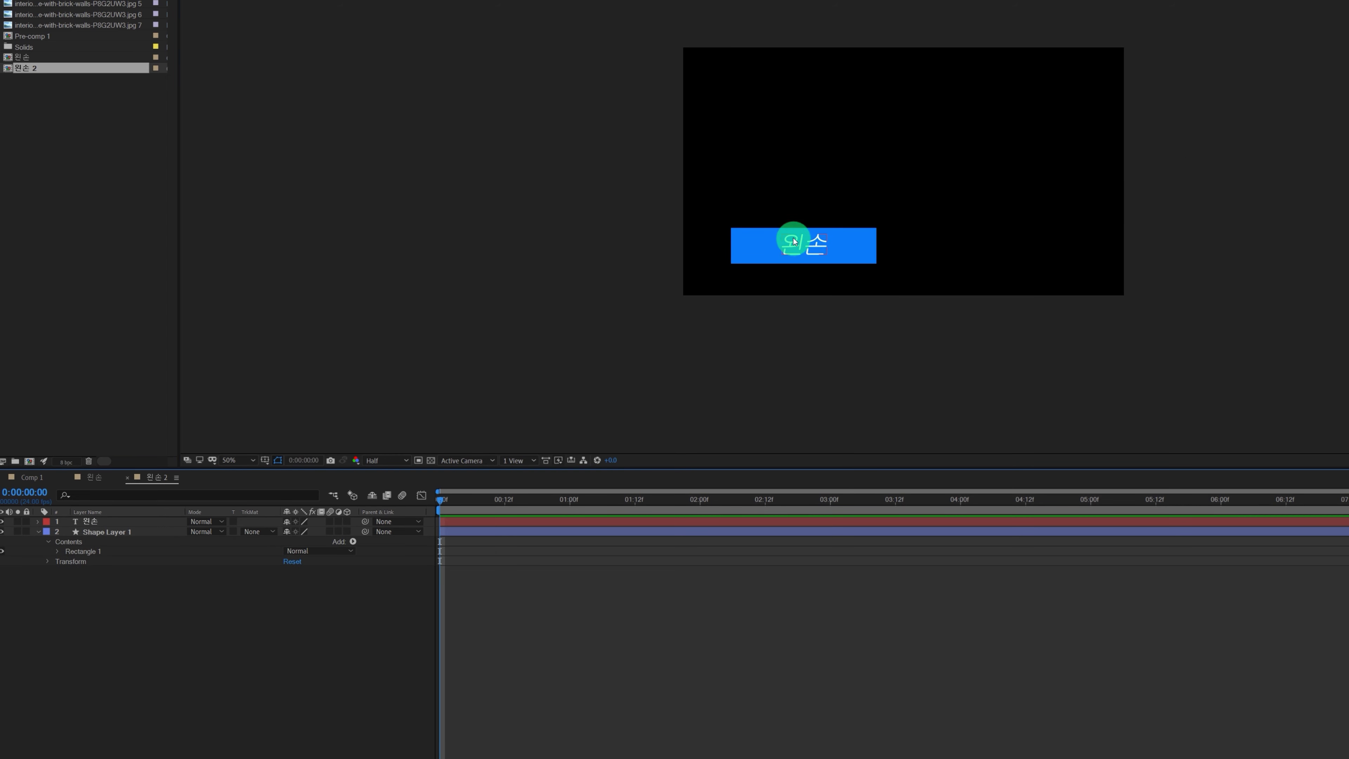
{"action": "type", "text": "오른손"}
{"action": "key", "text": "Escape"}
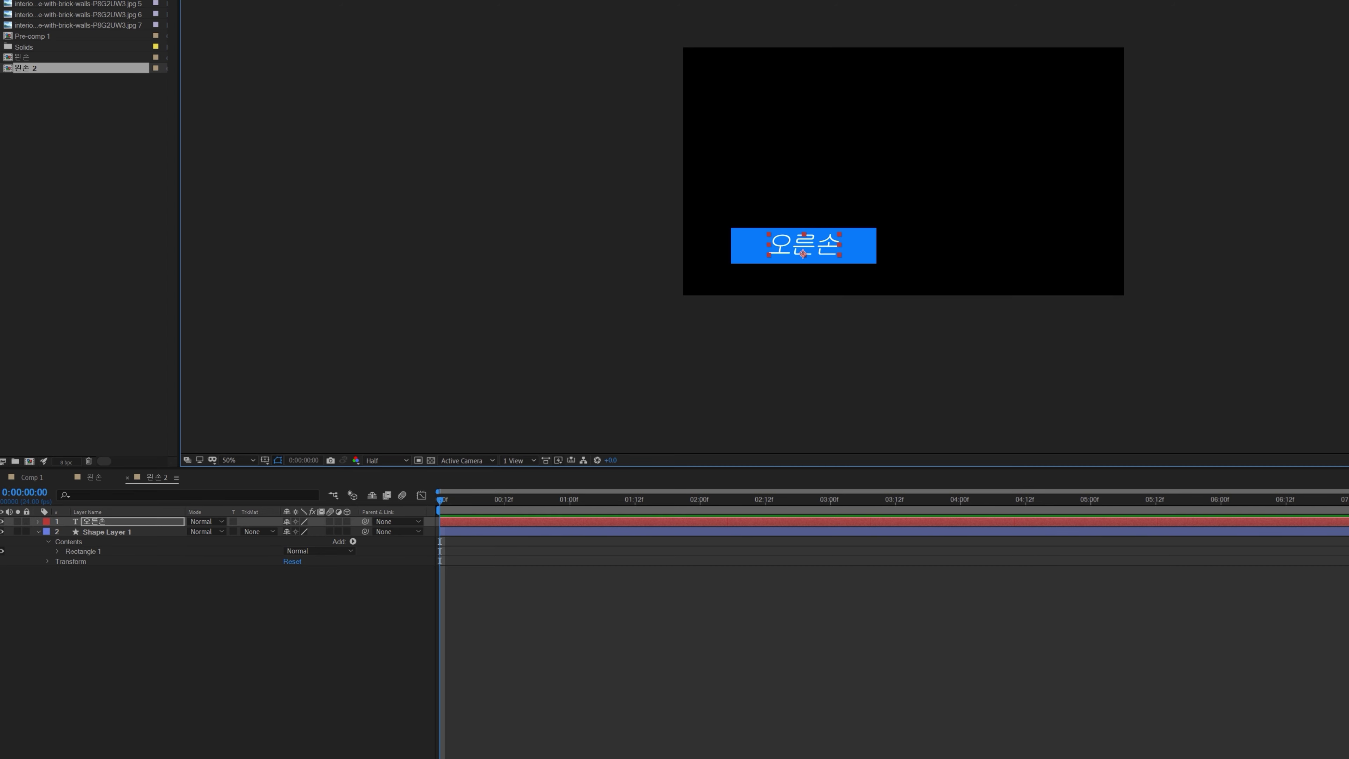
{"action": "key", "text": "shift+period"}
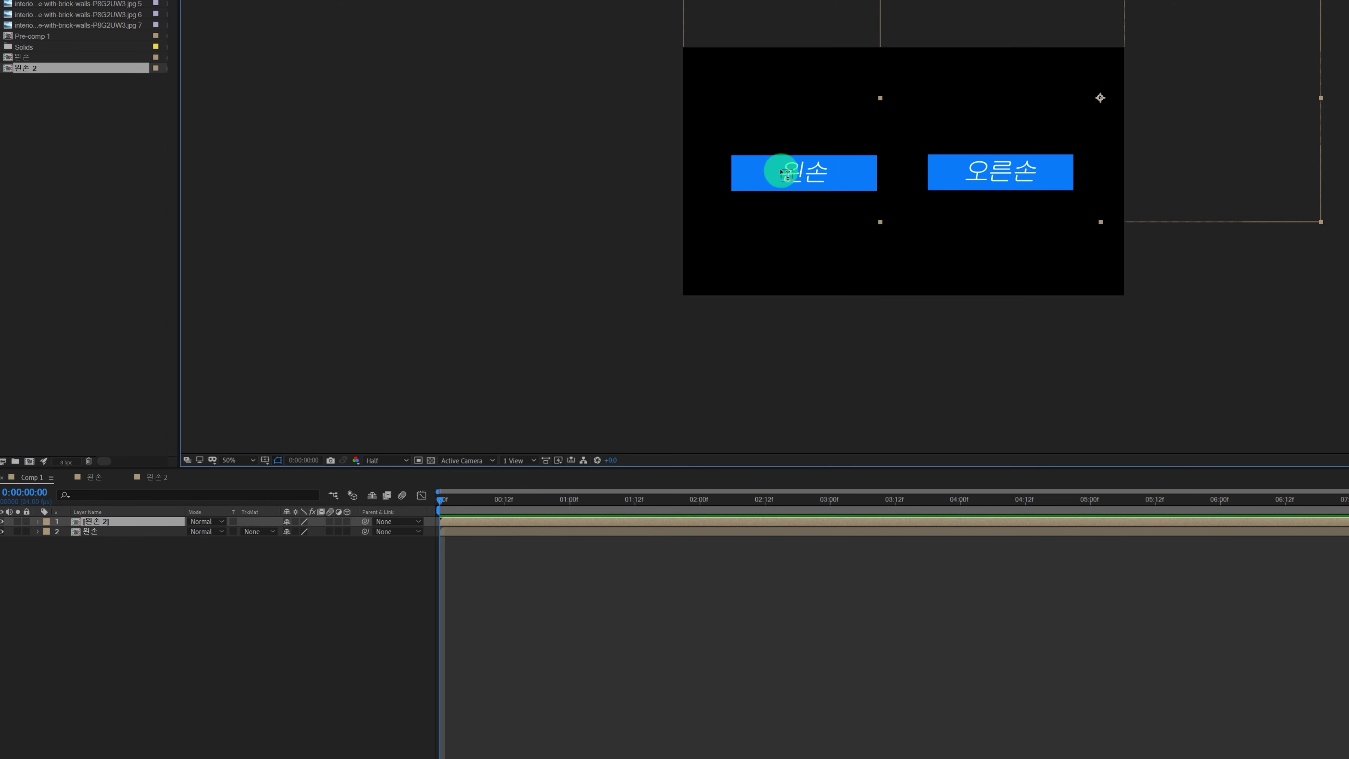
{"action": "left_click", "coordinate": [86, 531]}
{"action": "left_click", "coordinate": [105, 521]}
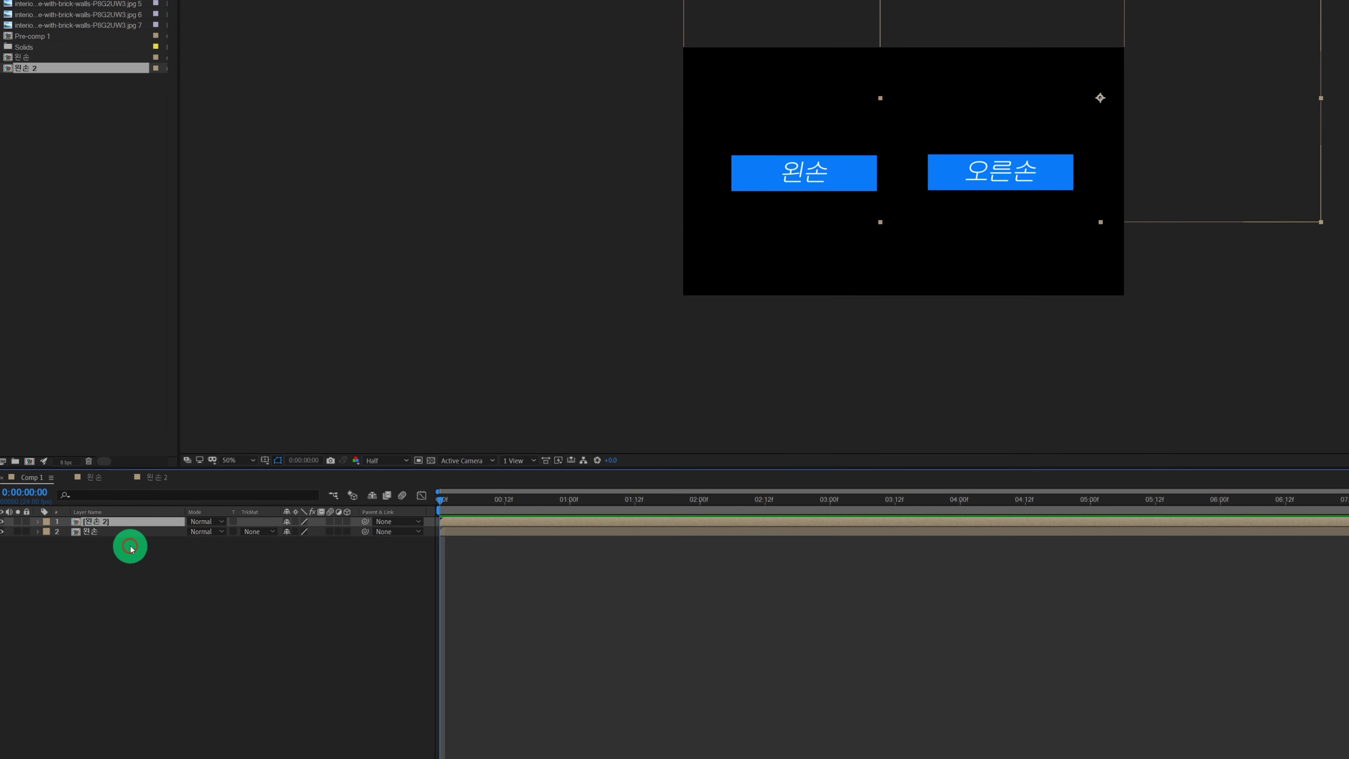
{"action": "left_click", "coordinate": [129, 545]}
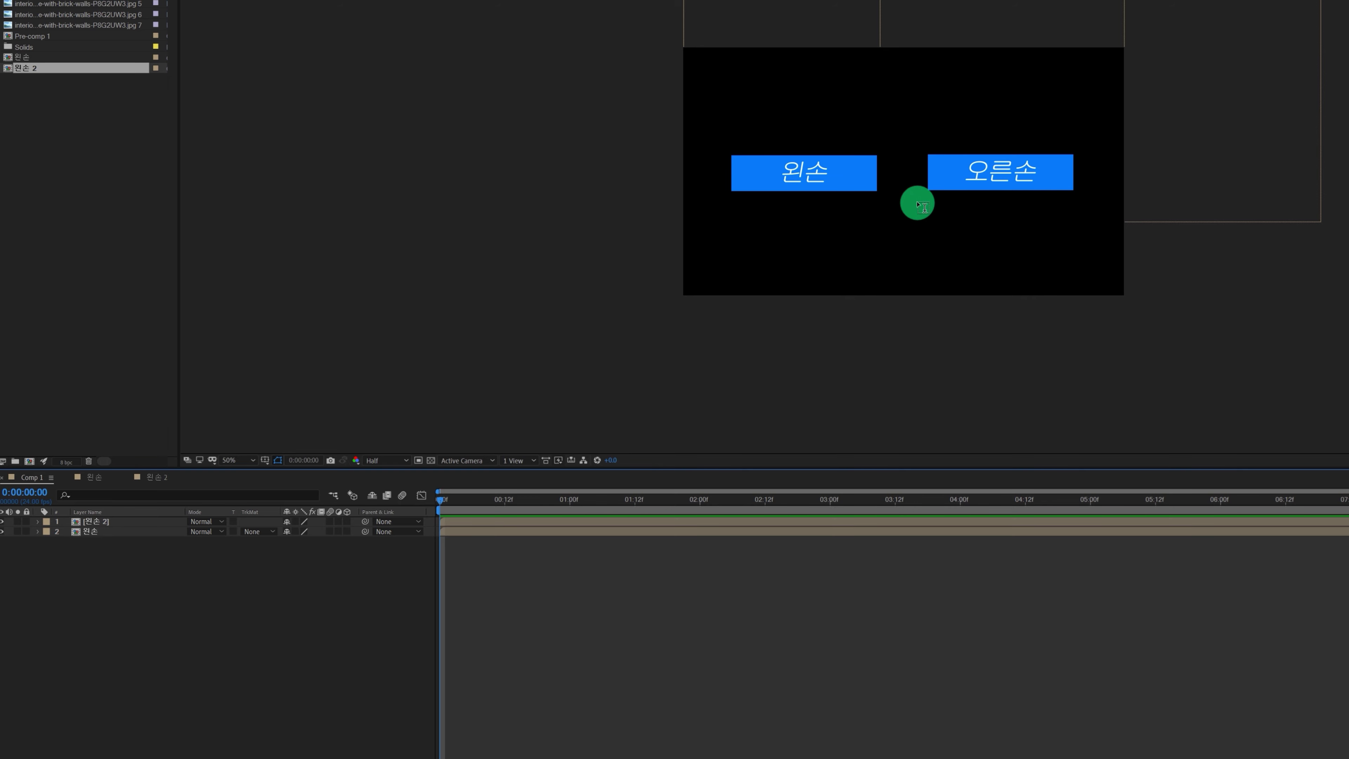